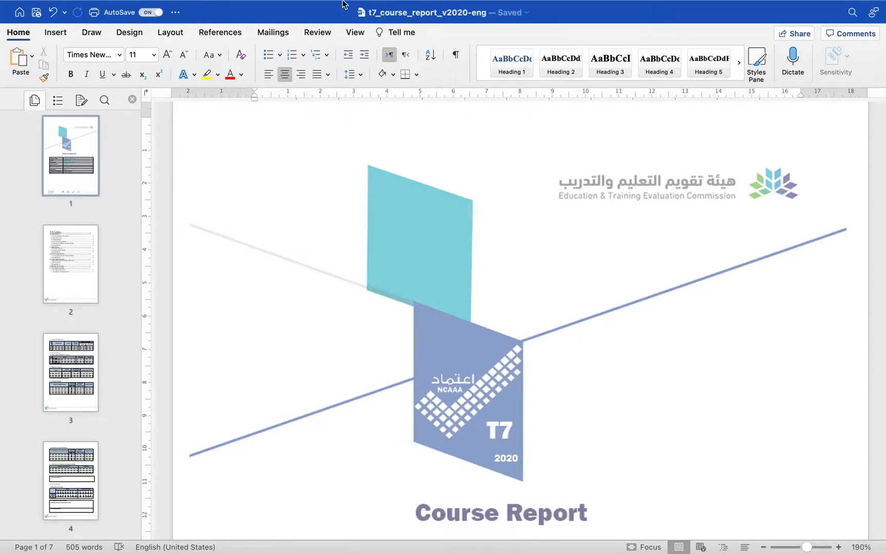
# - Switch from Word to the T7 Course Report form in Safari and check its language selector, leaving it on English (US)
pyautogui.hotkey('ctrl', 'Left')
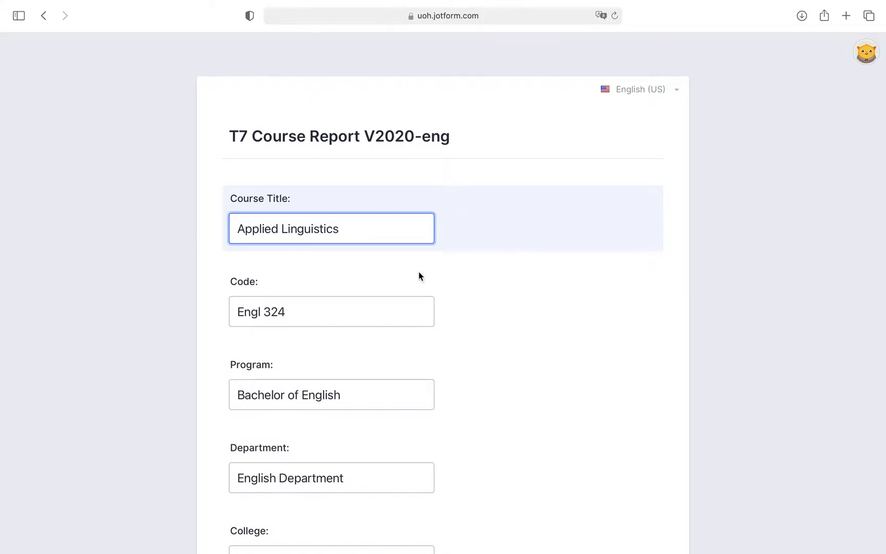
pyautogui.click(674, 91)
pyautogui.click(612, 110)
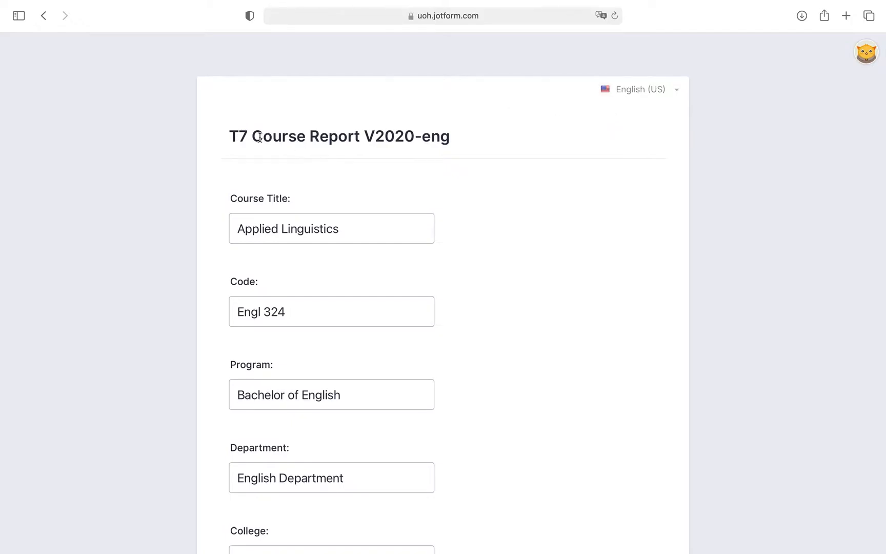
# - Review the general course fields from Course Title through Date and advance to the Course Identification page
pyautogui.scroll(-2, 271, 162)
pyautogui.click(271, 164)
pyautogui.scroll(-2, 558, 487)
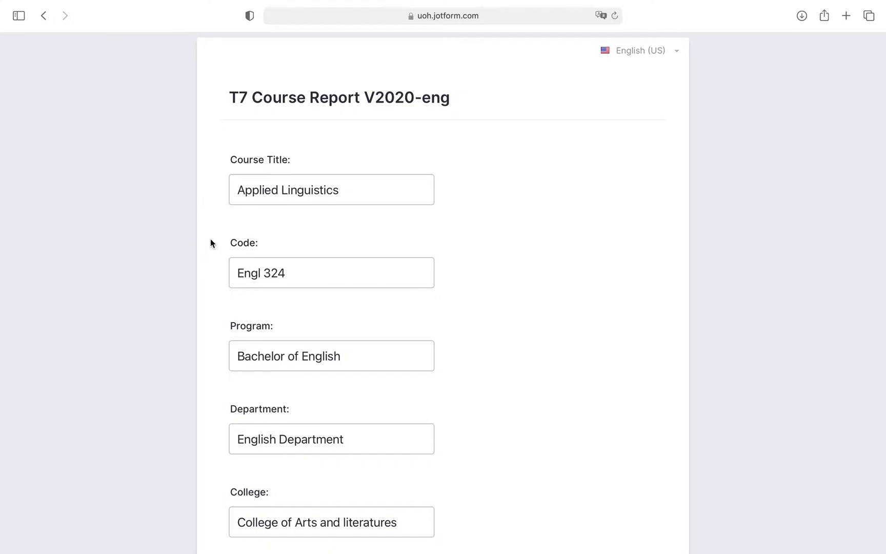
pyautogui.scroll(-3, 210, 238)
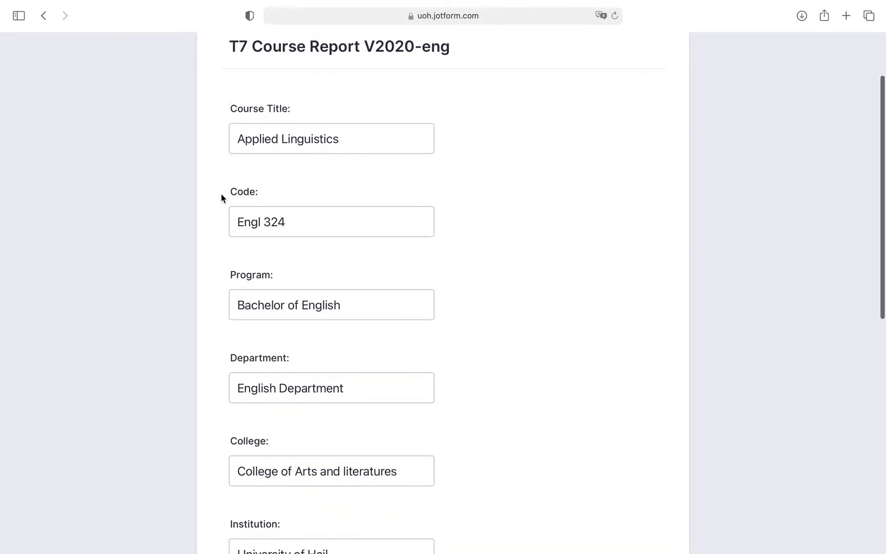
pyautogui.scroll(-1, 221, 211)
pyautogui.scroll(-7, 219, 309)
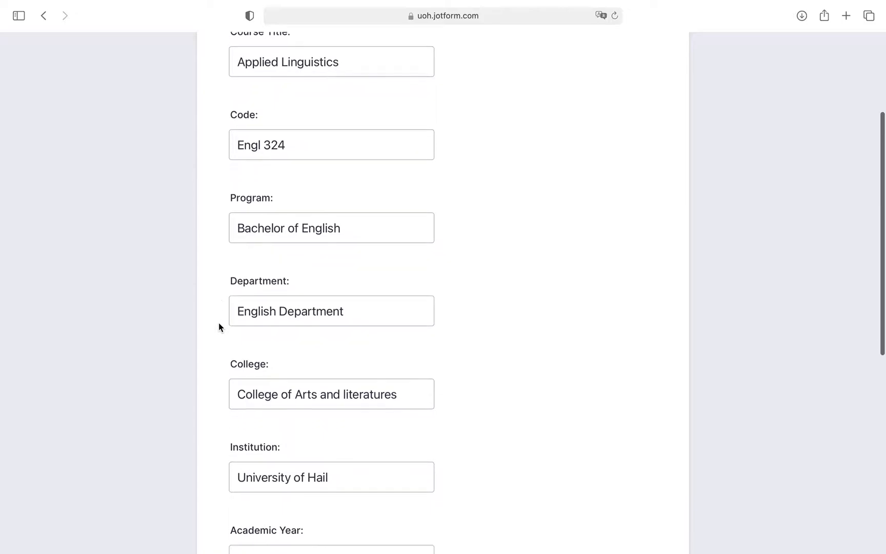
pyautogui.scroll(-3, 219, 327)
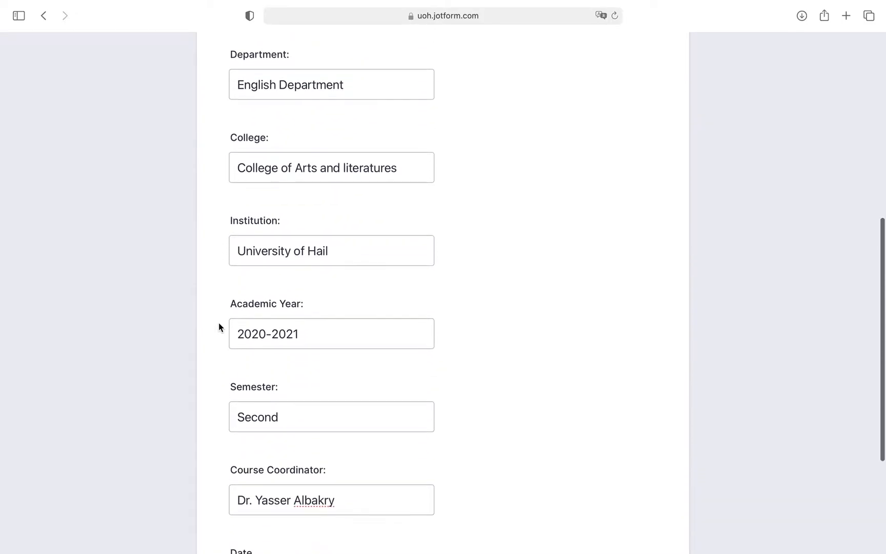
pyautogui.scroll(-3, 219, 327)
pyautogui.scroll(-3, 219, 326)
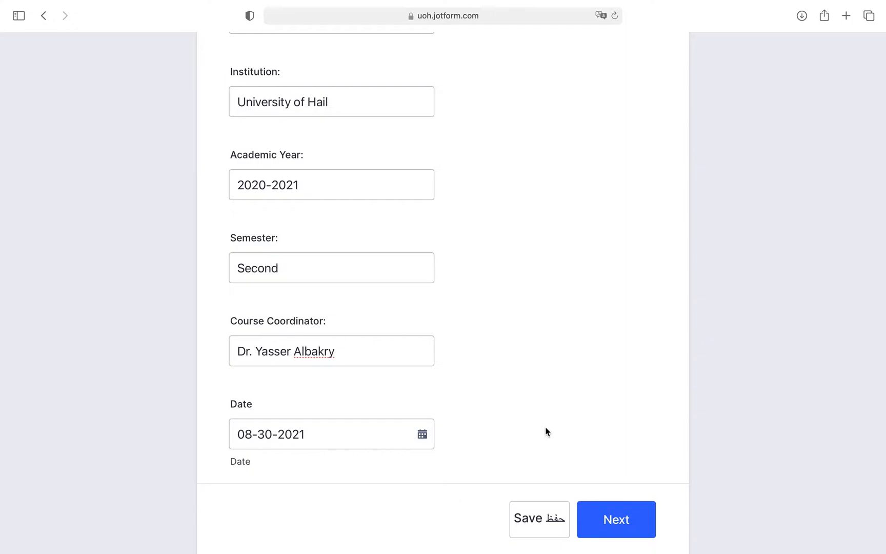
pyautogui.scroll(-2, 579, 461)
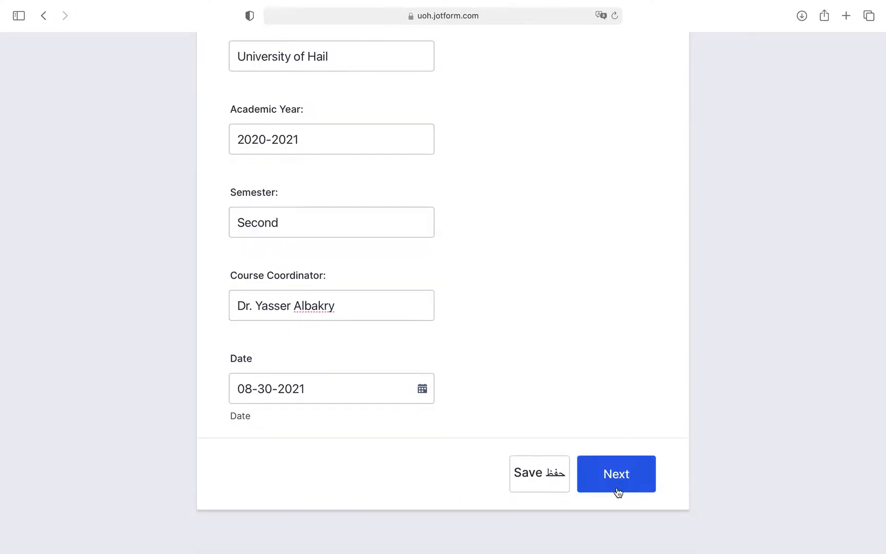
pyautogui.click(618, 491)
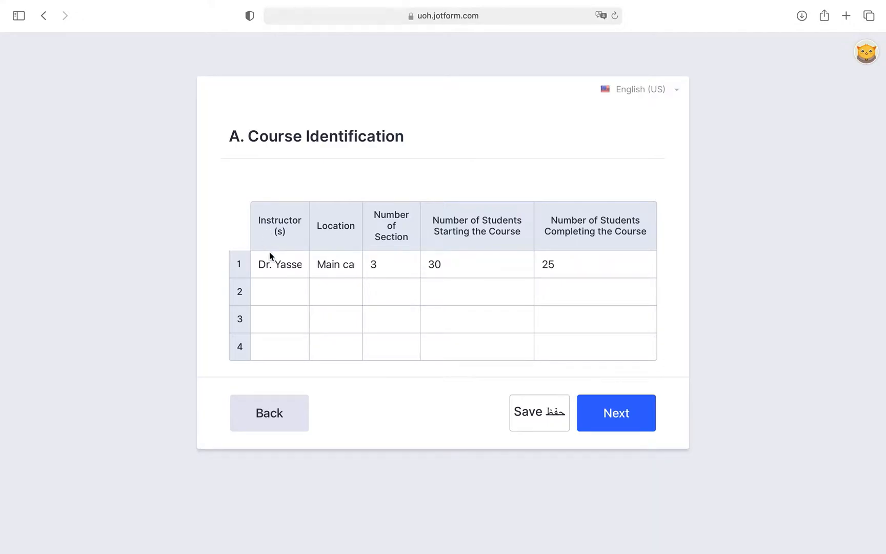
# - Check each entry in the first Course Identification row, from instructor to students completing, and advance to the Course Delivery page
pyautogui.click(292, 267)
pyautogui.click(331, 266)
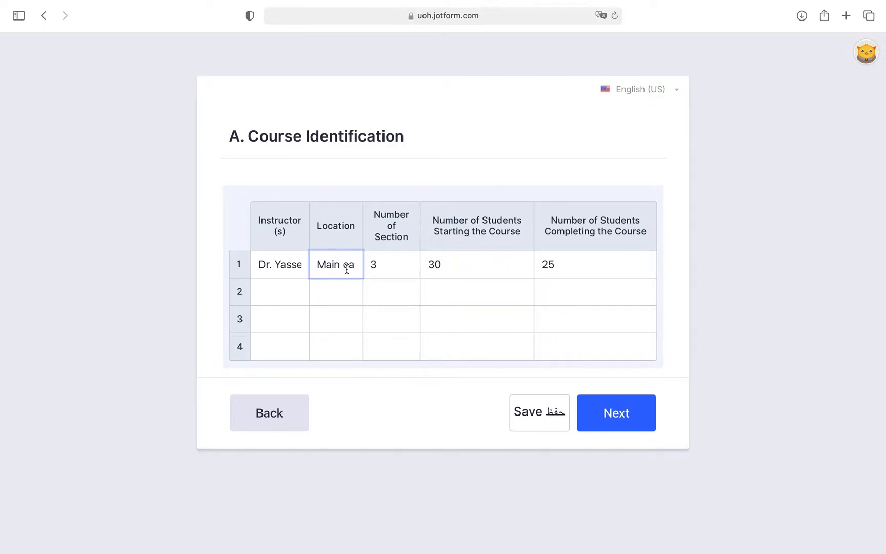
pyautogui.click(383, 262)
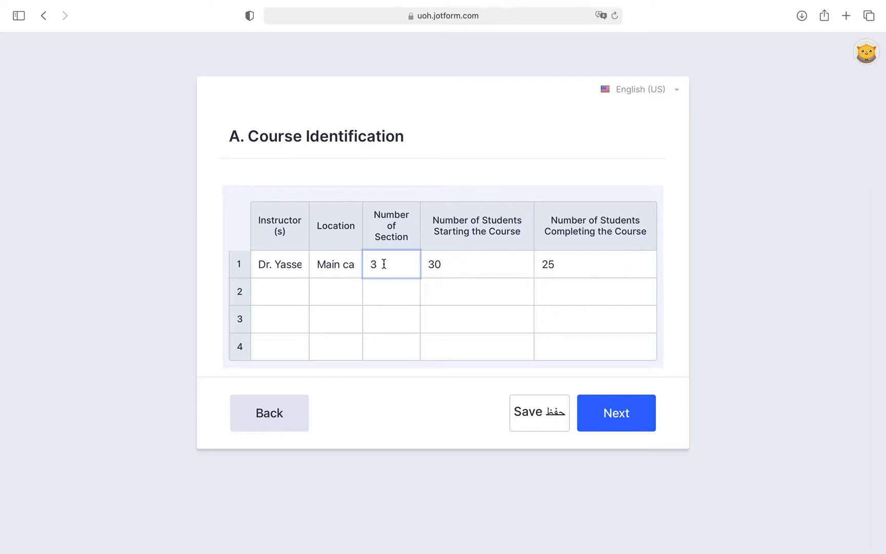
pyautogui.click(453, 270)
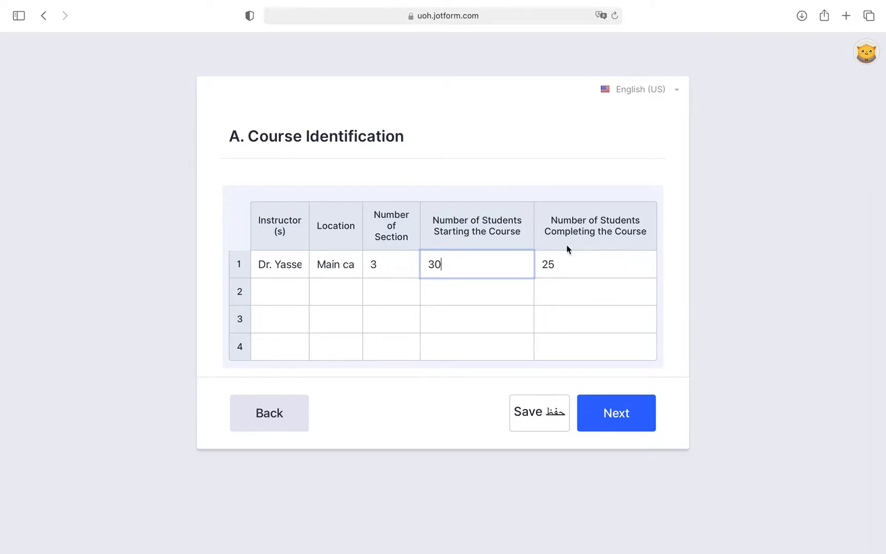
pyautogui.click(584, 265)
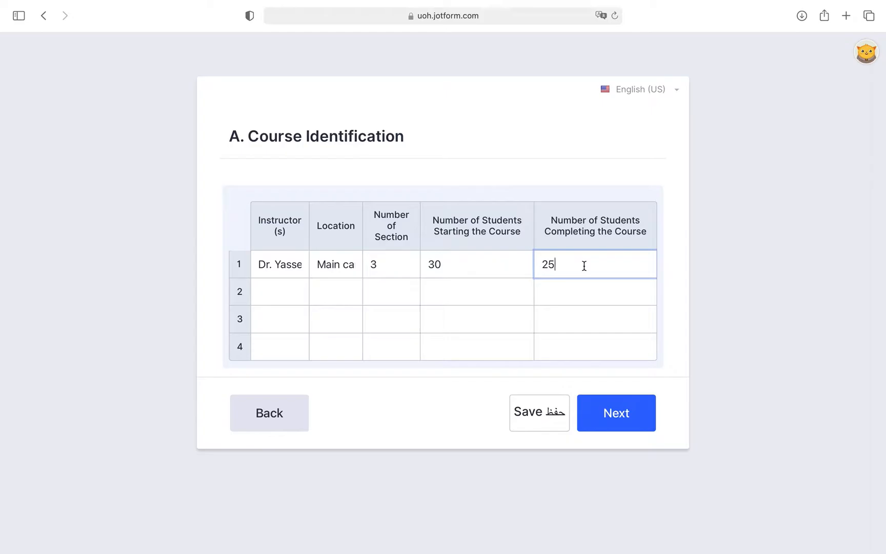
pyautogui.click(607, 418)
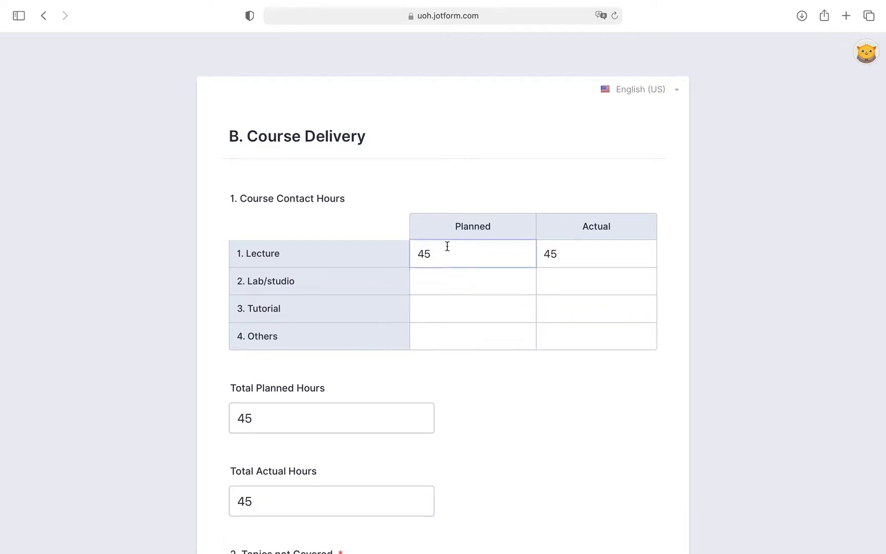
# - Examine the planned and actual Course Contact Hours and the total planned and total actual hours
pyautogui.click(568, 258)
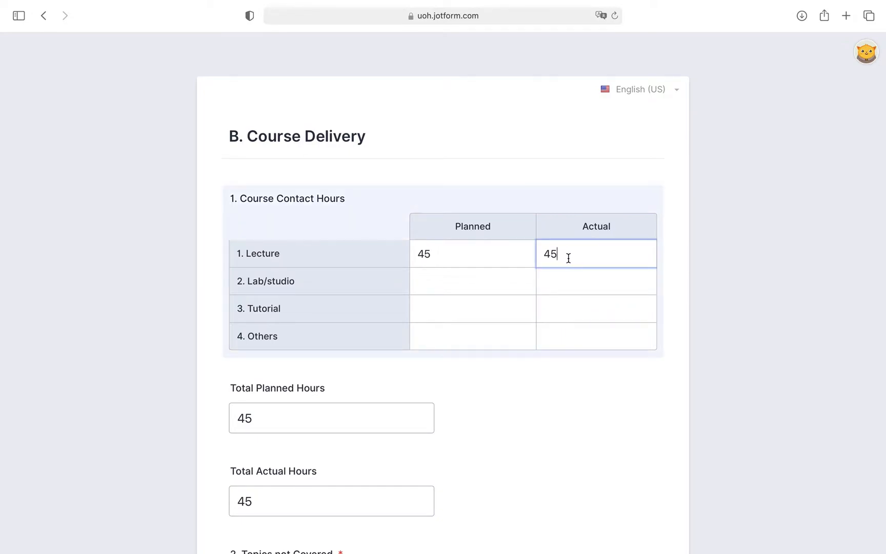
pyautogui.click(558, 286)
pyautogui.scroll(-5, 520, 373)
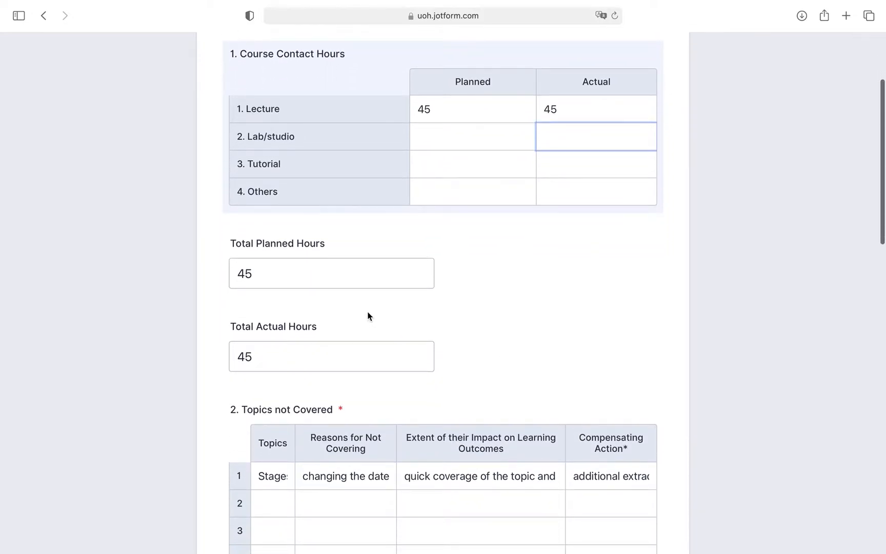
pyautogui.click(256, 272)
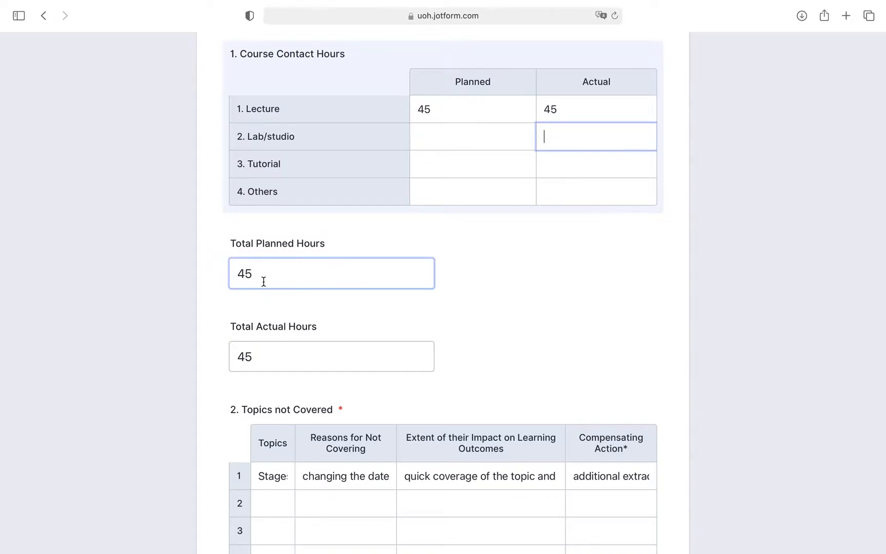
pyautogui.click(230, 306)
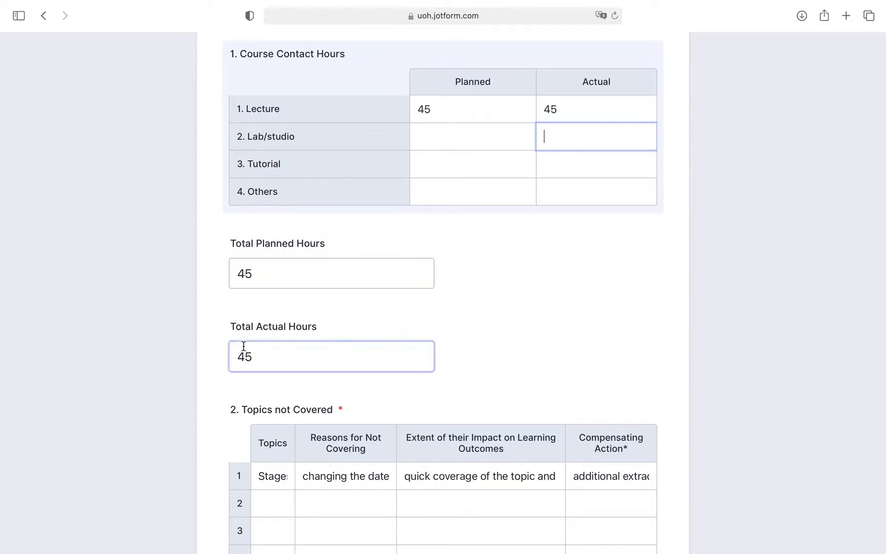
pyautogui.scroll(-1, 214, 364)
pyautogui.scroll(-5, 214, 362)
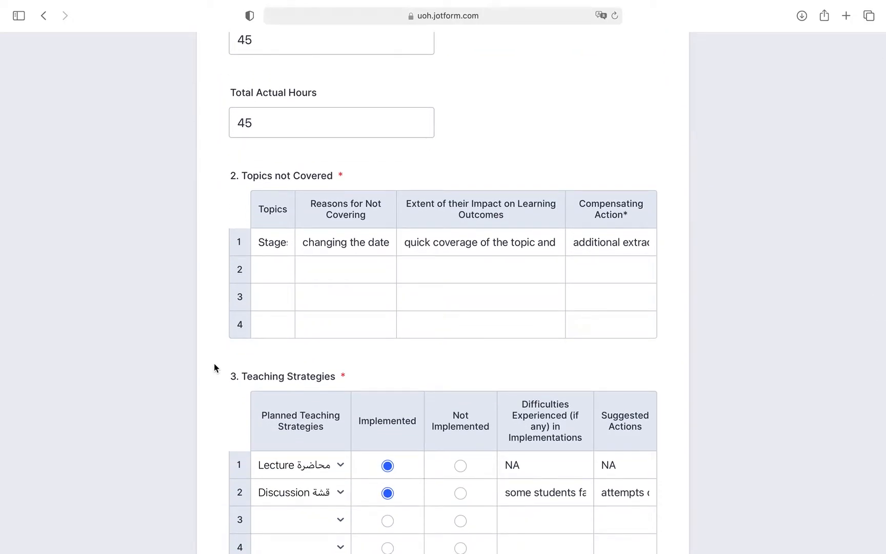
# - Read through the full Topics entry in the first row of the Topics not Covered table
pyautogui.click(265, 249)
pyautogui.click(264, 249)
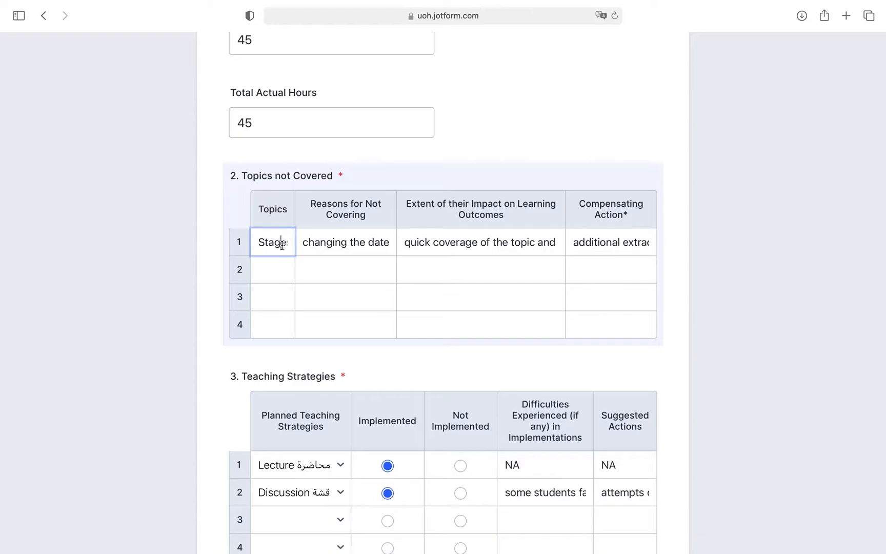
pyautogui.press('Right')
pyautogui.press('Right')
pyautogui.press('Right')
pyautogui.press('Right')
pyautogui.press('Right')
pyautogui.press('Right')
pyautogui.press('Right')
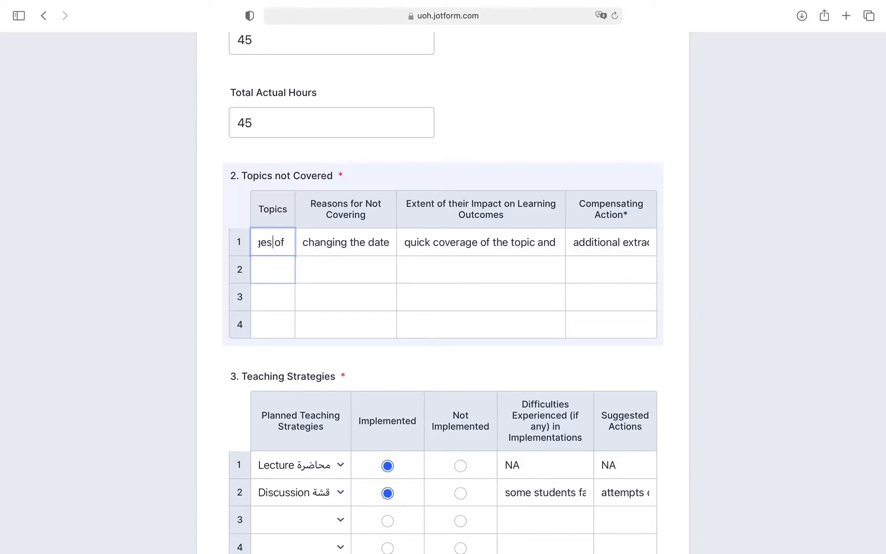
pyautogui.press('Right')
pyautogui.press('Right')
pyautogui.press('Right')
pyautogui.press('Right')
pyautogui.press('Right')
pyautogui.press('Right')
pyautogui.press('Right')
pyautogui.press('Right')
pyautogui.press('Right')
pyautogui.press('Right')
pyautogui.press('Right')
pyautogui.press('Right')
# - Read the full Reasons for Not Covering entry in the first row of Topics not Covered
pyautogui.click(309, 231)
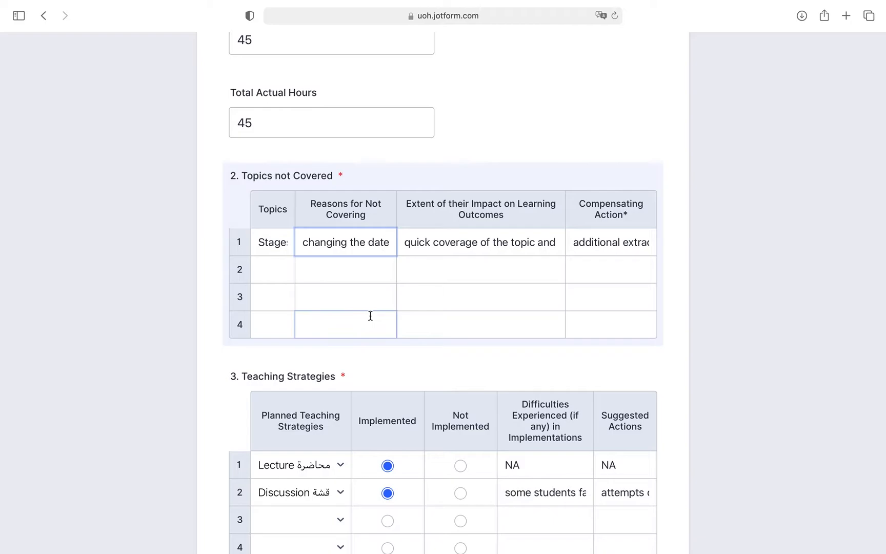
pyautogui.press('Right')
pyautogui.press('Right')
pyautogui.press('Right')
pyautogui.press('Right')
pyautogui.press('Right')
pyautogui.press('Right')
pyautogui.press('Right')
pyautogui.press('Right')
pyautogui.press('Right')
pyautogui.press('Right')
pyautogui.press('Right')
pyautogui.press('Right')
pyautogui.press('Right')
pyautogui.press('Right')
pyautogui.press('Right')
pyautogui.press('Right')
pyautogui.press('Right')
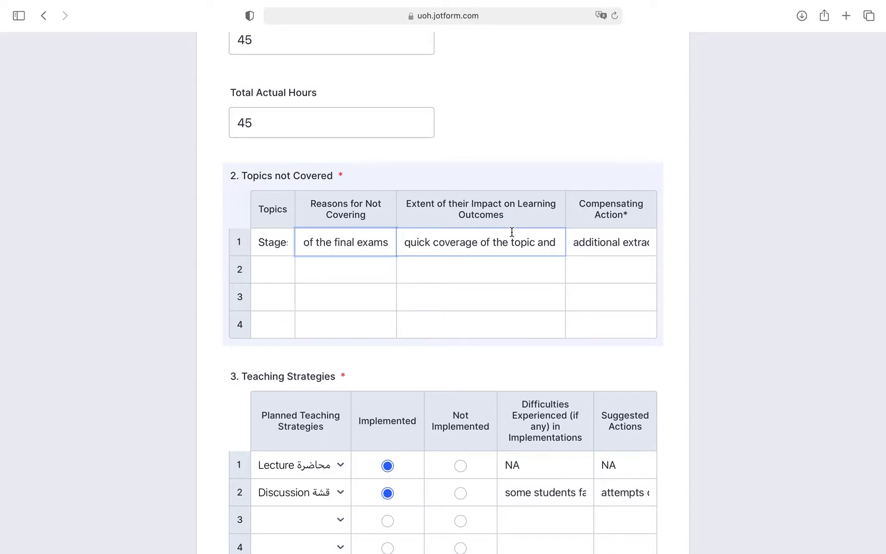
# - Read the full entry on the extent of impact on learning outcomes in the first row of Topics not Covered
pyautogui.click(548, 243)
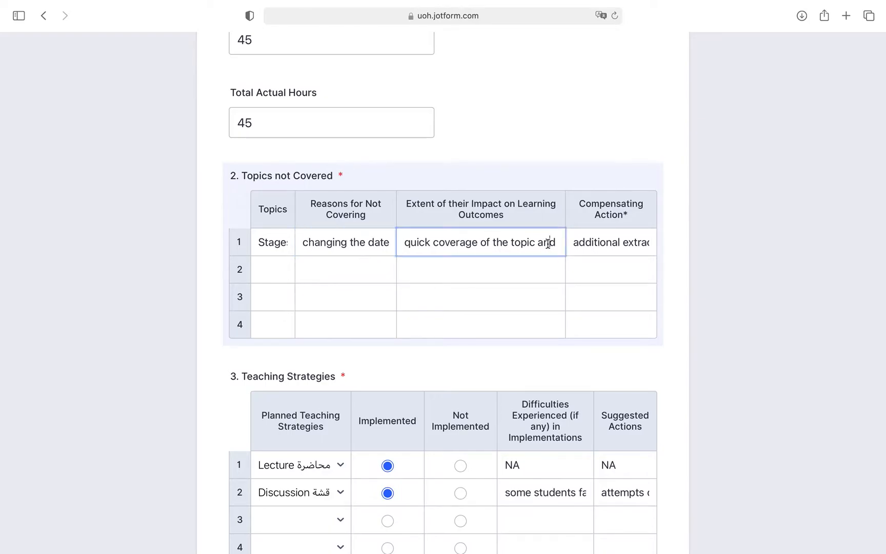
pyautogui.press('Right')
pyautogui.press('Right')
pyautogui.press('Right')
pyautogui.press('Right')
pyautogui.press('Right')
pyautogui.press('Right')
pyautogui.press('Right')
pyautogui.press('Right')
pyautogui.press('Right')
pyautogui.press('Right')
pyautogui.press('Right')
pyautogui.press('Right')
pyautogui.press('Right')
pyautogui.press('Right')
pyautogui.press('Right')
pyautogui.press('Right')
pyautogui.press('Right')
pyautogui.press('Right')
pyautogui.press('Right')
pyautogui.press('Right')
pyautogui.press('Right')
pyautogui.press('Right')
pyautogui.press('Right')
pyautogui.press('Right')
pyautogui.press('Right')
pyautogui.press('Right')
pyautogui.press('Right')
pyautogui.press('Right')
pyautogui.press('Right')
pyautogui.press('Right')
pyautogui.press('Right')
pyautogui.press('Right')
pyautogui.press('Right')
pyautogui.press('Right')
pyautogui.press('Right')
pyautogui.press('Right')
pyautogui.press('Right')
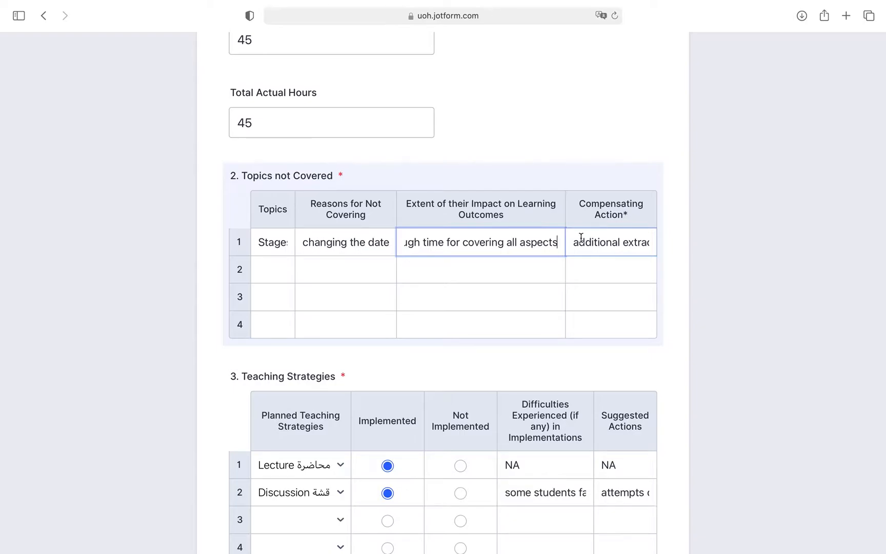
# - Read the full Compensating Action entry in the first row of Topics not Covered
pyautogui.click(634, 242)
pyautogui.press('Right')
pyautogui.press('Right')
pyautogui.press('Right')
pyautogui.press('Right')
pyautogui.press('Right')
pyautogui.press('Right')
pyautogui.press('Right')
pyautogui.press('Right')
pyautogui.press('Right')
pyautogui.press('Right')
pyautogui.press('Right')
pyautogui.press('Right')
pyautogui.press('Right')
pyautogui.press('Right')
pyautogui.press('Right')
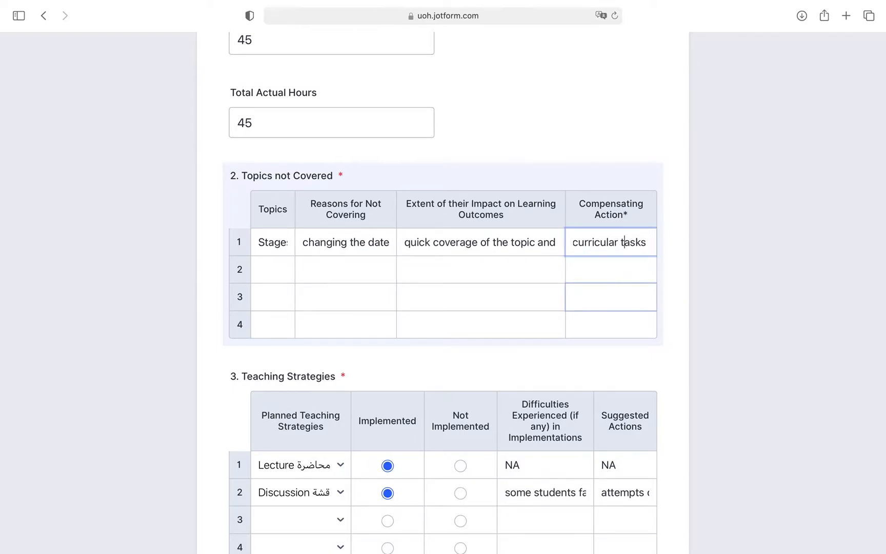
pyautogui.press('Right')
pyautogui.press('Right')
pyautogui.press('Right')
pyautogui.press('Right')
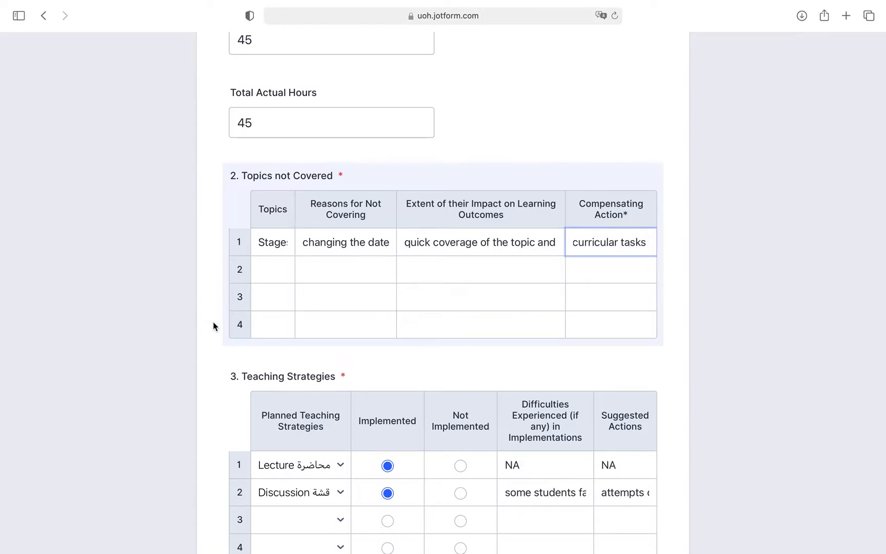
# - Check the difficulties and suggested actions entered for the Lecture strategy in the Teaching Strategies table
pyautogui.scroll(-3, 224, 360)
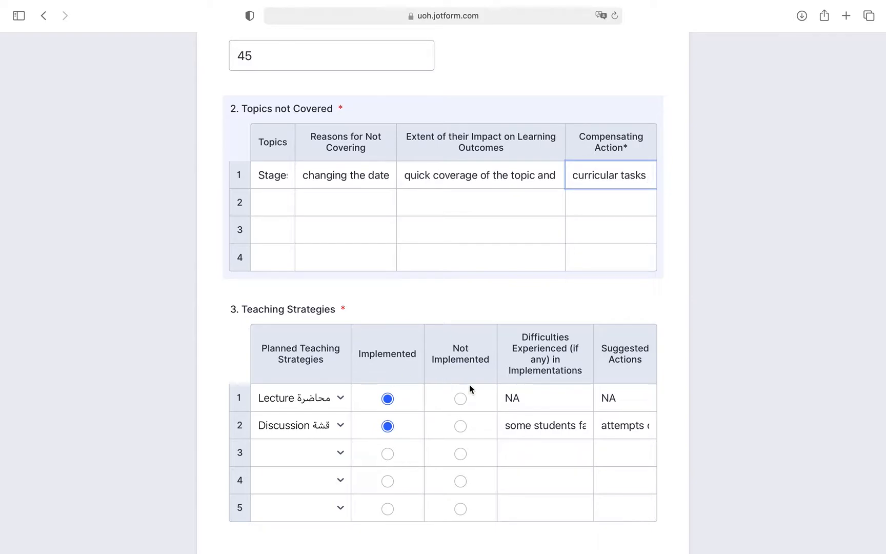
pyautogui.click(530, 397)
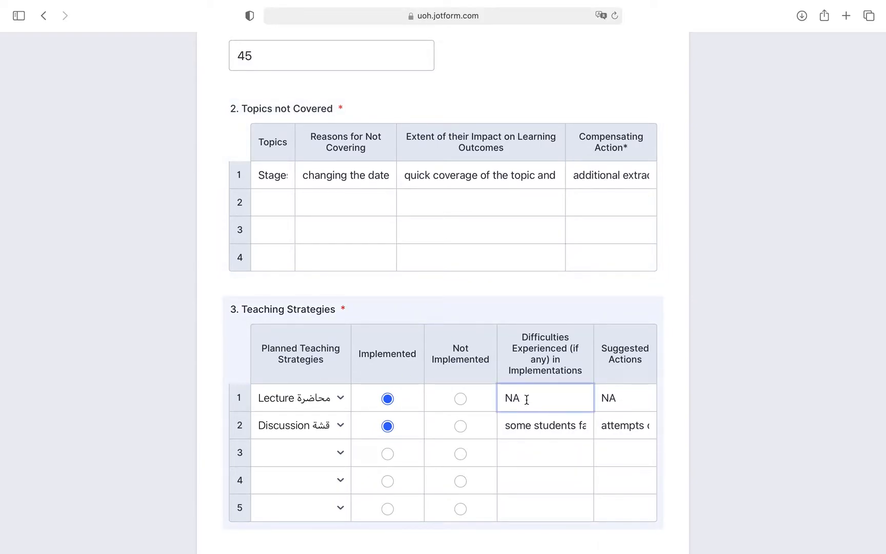
pyautogui.click(623, 396)
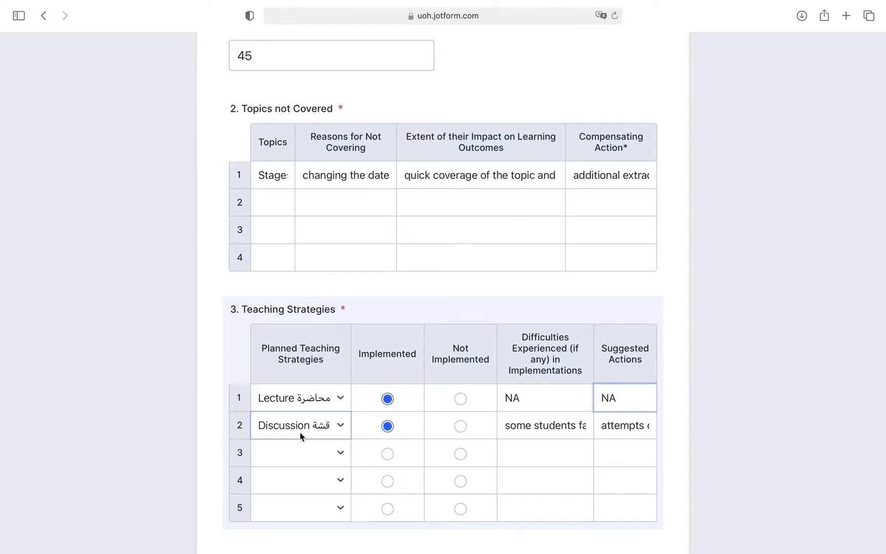
# - Review the available strategy options in the second row of Teaching Strategies and choose Discussion
pyautogui.click(328, 427)
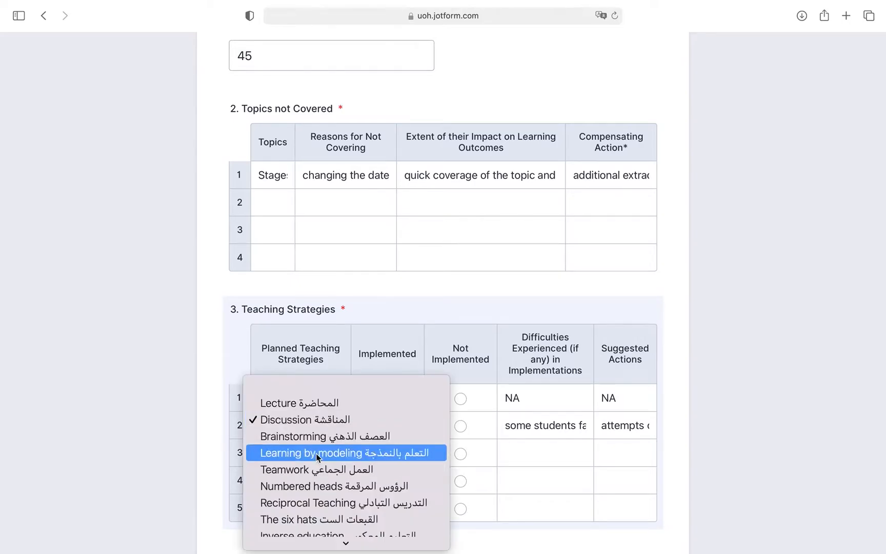
pyautogui.scroll(-5, 318, 439)
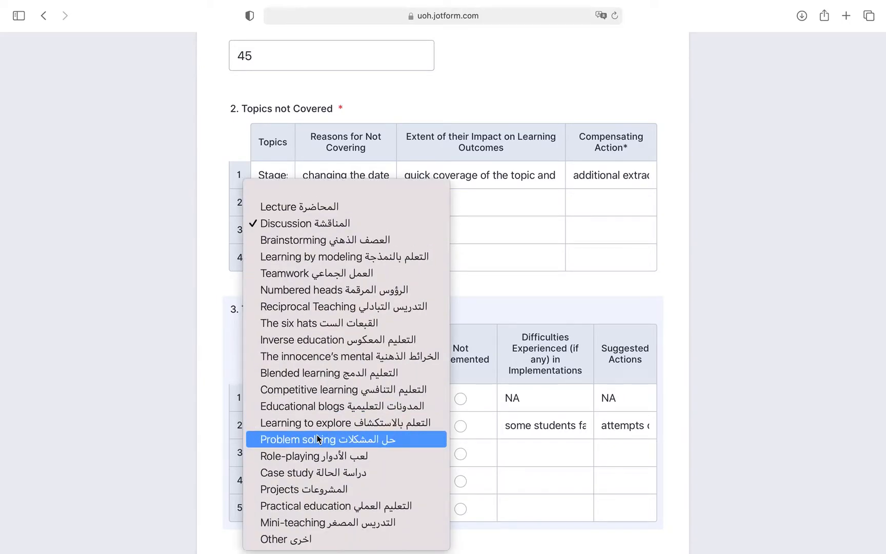
pyautogui.click(279, 231)
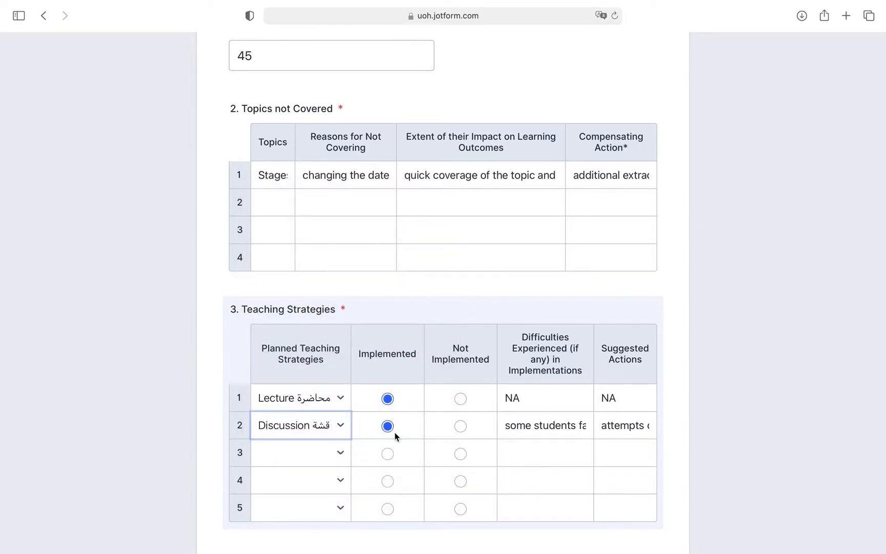
# - Read the full Difficulties Experienced entry for the Discussion strategy in the Teaching Strategies table
pyautogui.click(530, 423)
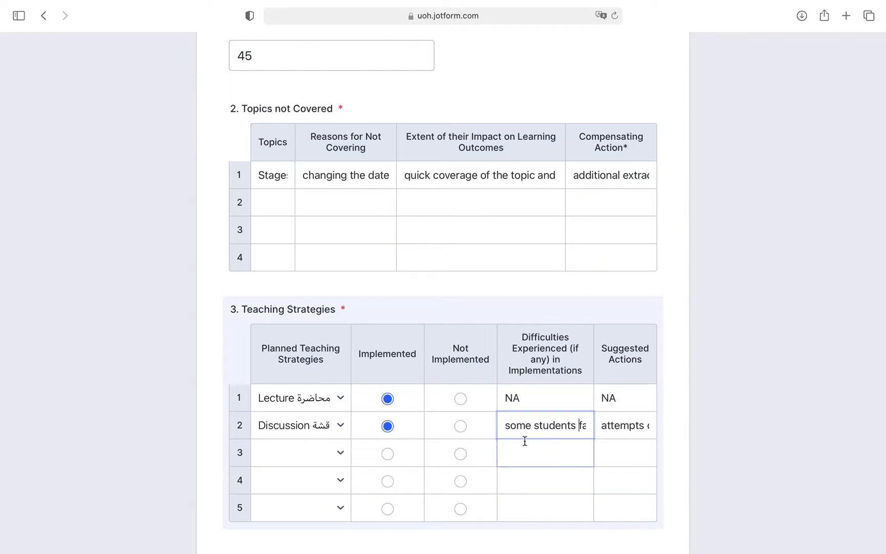
pyautogui.press('Right')
pyautogui.press('Right')
pyautogui.press('Right')
pyautogui.press('Right')
pyautogui.press('Right')
pyautogui.press('Right')
pyautogui.press('Right')
pyautogui.press('Right')
pyautogui.press('Right')
pyautogui.press('Right')
pyautogui.press('Right')
pyautogui.press('Right')
pyautogui.press('Right')
pyautogui.press('Right')
pyautogui.press('Right')
pyautogui.press('Right')
pyautogui.press('Right')
pyautogui.press('Right')
pyautogui.press('Right')
pyautogui.press('Right')
pyautogui.press('Right')
pyautogui.press('Right')
pyautogui.press('Right')
pyautogui.press('Right')
pyautogui.press('Right')
pyautogui.press('Right')
pyautogui.press('Right')
pyautogui.press('Right')
pyautogui.press('Right')
pyautogui.press('Right')
pyautogui.press('Right')
pyautogui.press('Right')
pyautogui.press('Right')
pyautogui.press('Right')
pyautogui.press('Right')
pyautogui.press('Right')
pyautogui.press('Right')
pyautogui.press('Right')
pyautogui.press('Right')
pyautogui.press('Right')
pyautogui.press('Right')
pyautogui.press('Right')
pyautogui.press('Right')
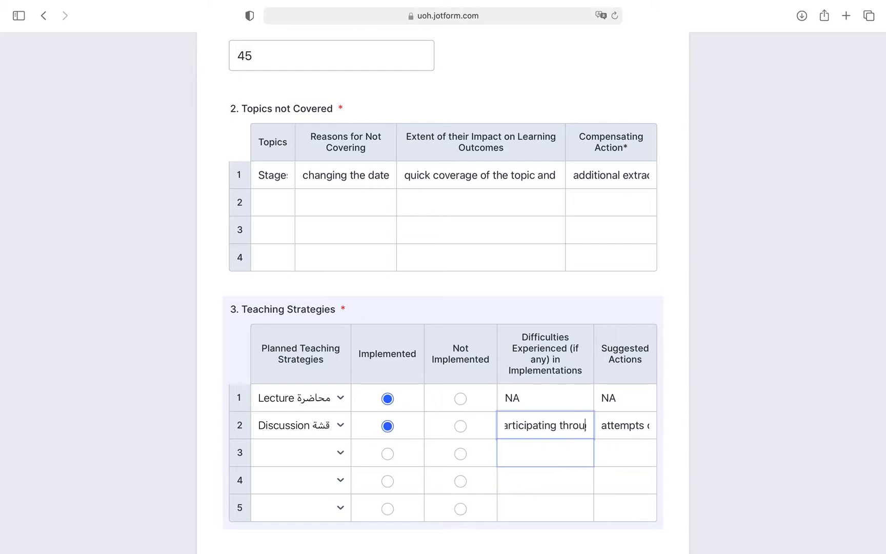
# - Read through the Suggested Actions entry for the Discussion strategy in the Teaching Strategies table
pyautogui.click(635, 426)
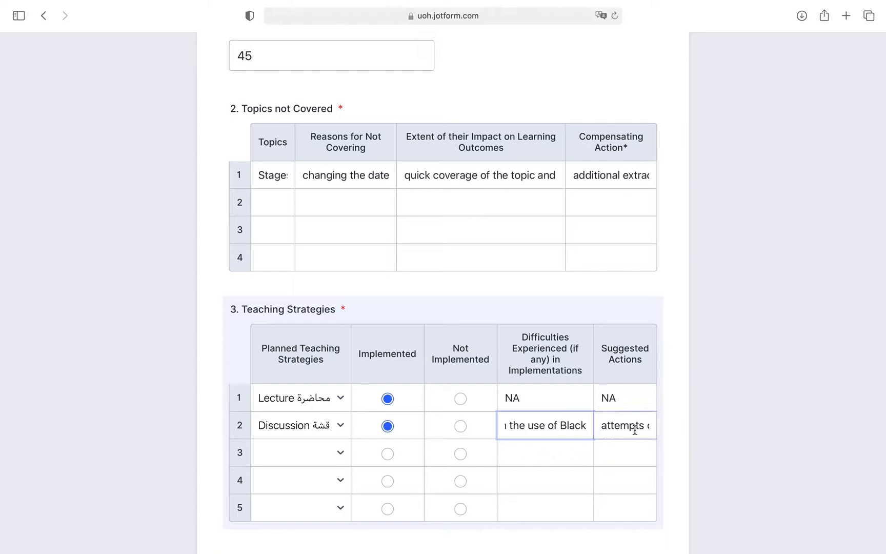
pyautogui.press('Right')
pyautogui.press('Right')
pyautogui.press('Right')
pyautogui.press('Right')
pyautogui.press('Right')
pyautogui.press('Right')
pyautogui.press('Right')
pyautogui.press('Right')
pyautogui.press('Right')
pyautogui.press('Right')
pyautogui.press('Right')
pyautogui.press('Right')
pyautogui.press('Right')
pyautogui.press('Right')
pyautogui.press('Right')
pyautogui.press('Right')
pyautogui.press('Right')
pyautogui.press('Right')
pyautogui.press('Right')
pyautogui.press('Right')
pyautogui.press('Right')
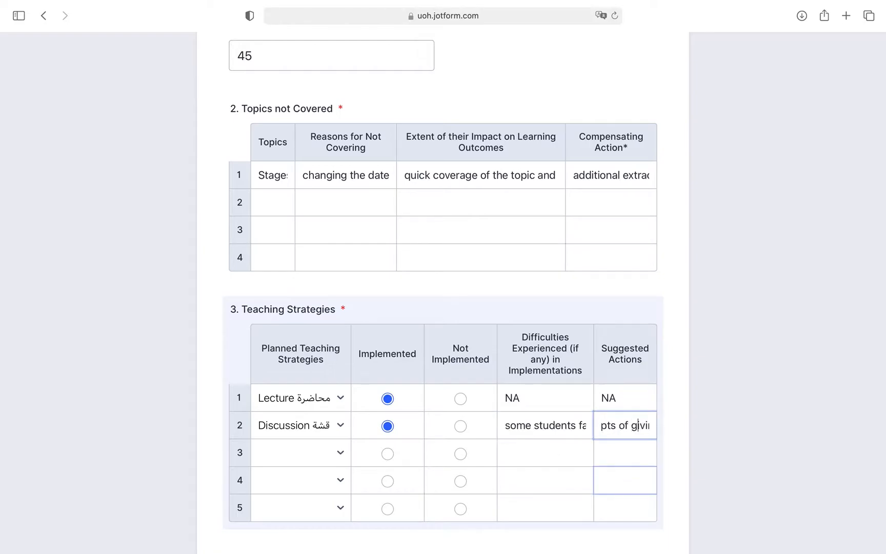
pyautogui.press('Right')
pyautogui.press('Right')
pyautogui.press('Right')
pyautogui.press('Right')
pyautogui.press('Right')
pyautogui.press('Right')
pyautogui.press('Right')
pyautogui.press('Right')
pyautogui.press('Right')
pyautogui.press('Right')
pyautogui.press('Right')
pyautogui.press('Right')
pyautogui.press('Right')
pyautogui.press('Right')
pyautogui.press('Right')
pyautogui.press('Right')
pyautogui.press('Right')
pyautogui.press('Right')
pyautogui.press('Right')
pyautogui.press('Right')
pyautogui.press('Right')
pyautogui.press('Right')
pyautogui.press('Right')
pyautogui.press('Right')
pyautogui.press('Right')
pyautogui.press('Right')
# - Read through the Difficulties Experienced entry for the Exam method in the Activities/Assessment Methods table
pyautogui.scroll(-5, 759, 445)
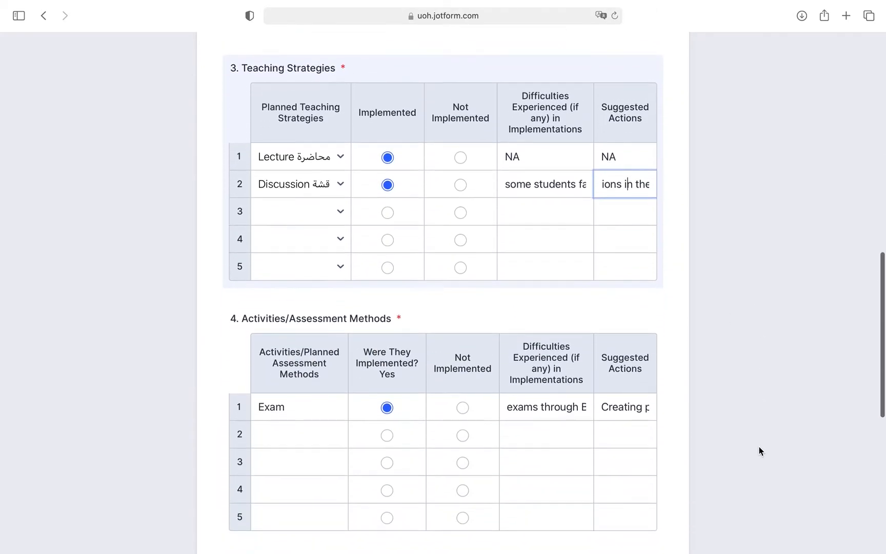
pyautogui.scroll(-2, 759, 445)
pyautogui.scroll(-3, 754, 441)
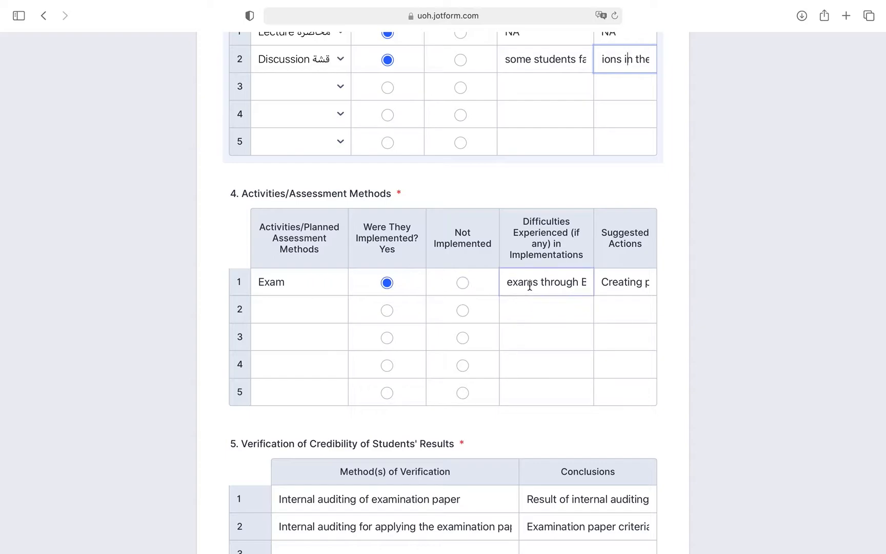
pyautogui.click(554, 283)
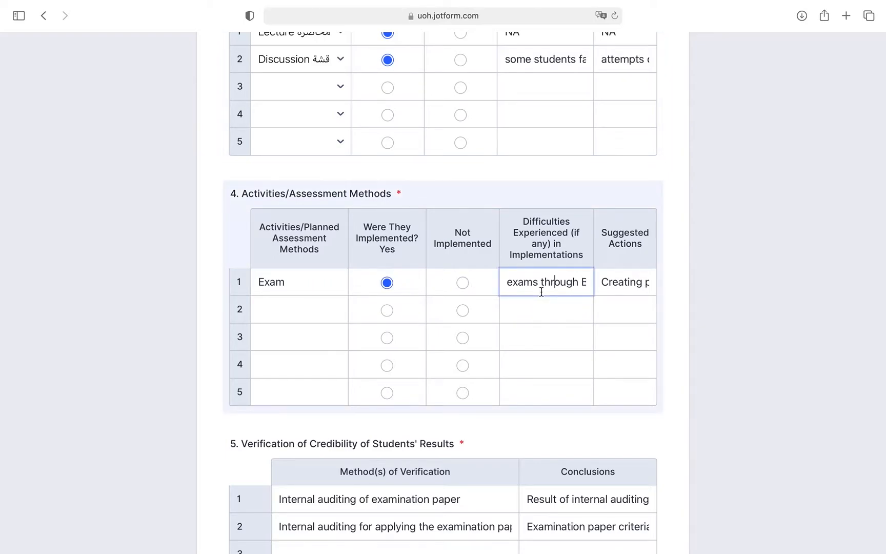
pyautogui.press('Right')
pyautogui.press('Right')
pyautogui.press('Right')
pyautogui.press('Right')
pyautogui.press('Right')
pyautogui.press('Right')
pyautogui.press('Right')
pyautogui.press('Right')
pyautogui.press('Right')
pyautogui.press('Right')
pyautogui.press('Right')
pyautogui.press('Right')
pyautogui.press('Right')
pyautogui.press('Right')
pyautogui.press('Right')
pyautogui.press('Right')
pyautogui.press('Right')
pyautogui.press('Right')
pyautogui.press('Right')
pyautogui.press('Right')
pyautogui.press('Right')
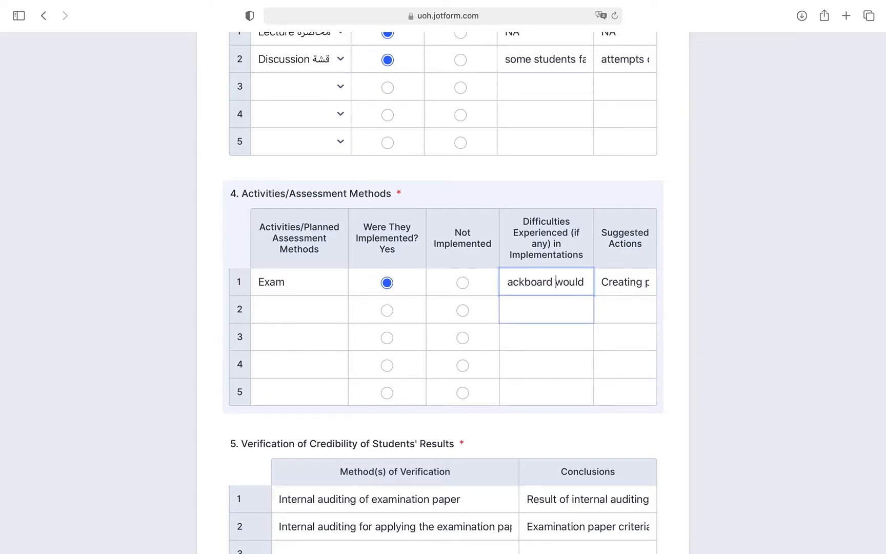
pyautogui.press('Right')
pyautogui.press('Right')
pyautogui.press('Right')
pyautogui.press('Right')
pyautogui.press('Right')
pyautogui.press('Right')
pyautogui.press('Right')
pyautogui.press('Right')
pyautogui.press('Right')
pyautogui.press('Right')
pyautogui.press('Right')
pyautogui.press('Right')
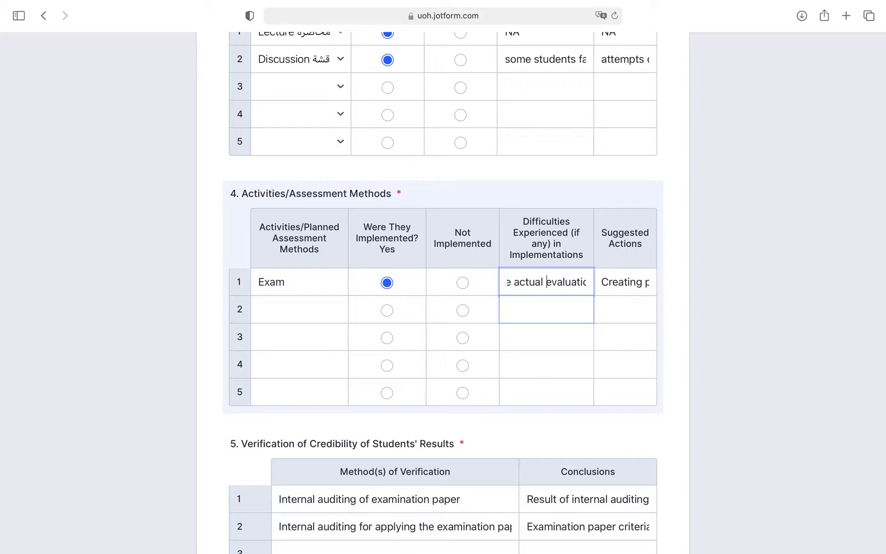
pyautogui.press('Right')
pyautogui.press('Right')
pyautogui.press('Right')
pyautogui.press('Right')
pyautogui.press('Right')
pyautogui.press('Right')
pyautogui.press('Right')
pyautogui.press('Right')
pyautogui.press('Right')
pyautogui.press('Right')
pyautogui.press('Right')
pyautogui.press('Right')
pyautogui.press('Right')
pyautogui.press('Right')
pyautogui.press('Right')
pyautogui.press('Right')
pyautogui.press('Right')
pyautogui.press('Right')
pyautogui.press('Right')
pyautogui.press('Right')
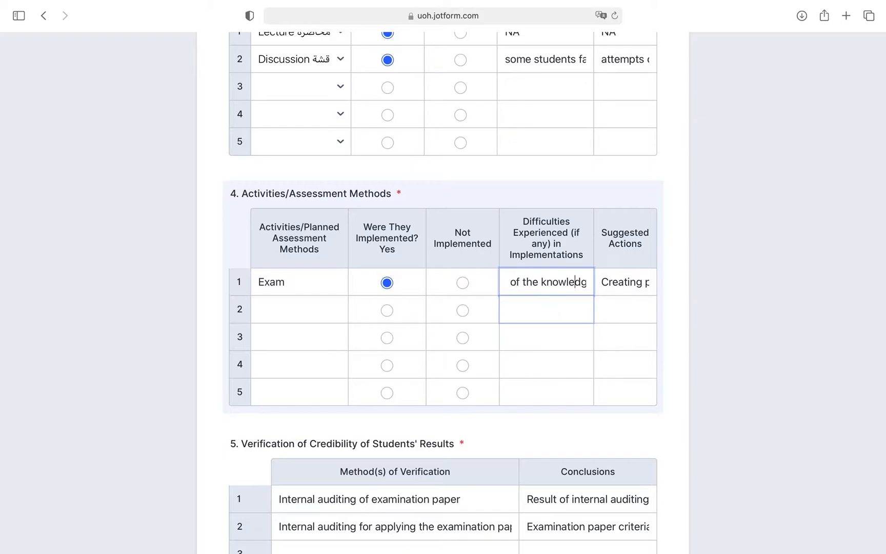
pyautogui.press('Right')
pyautogui.press('Right')
pyautogui.press('Right')
pyautogui.press('Right')
pyautogui.press('Right')
pyautogui.press('Right')
pyautogui.press('Right')
pyautogui.press('Right')
pyautogui.press('Right')
pyautogui.press('Right')
pyautogui.press('Right')
pyautogui.press('Right')
pyautogui.press('Right')
pyautogui.press('Right')
pyautogui.press('Right')
pyautogui.press('Right')
pyautogui.press('Right')
pyautogui.press('Right')
pyautogui.press('Right')
pyautogui.press('Right')
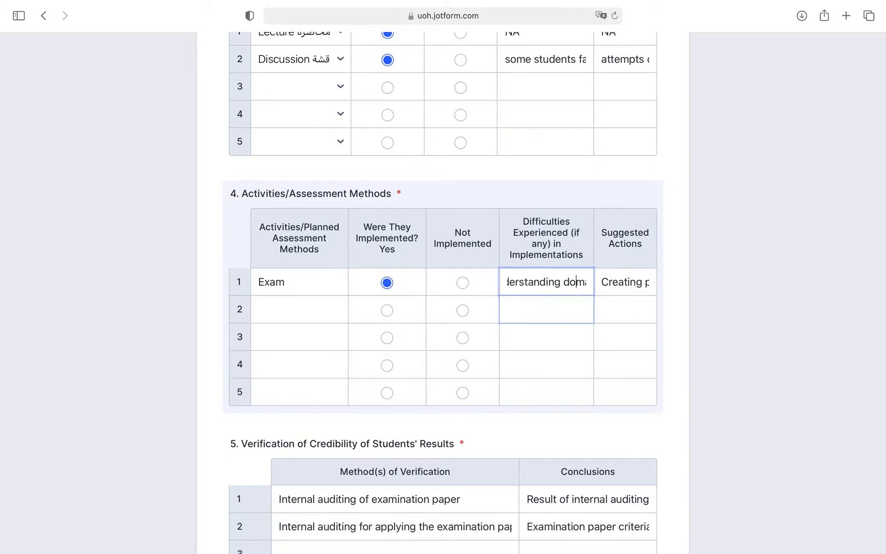
# - Read through the Suggested Actions entry for the Exam method in the Activities/Assessment Methods table
pyautogui.click(643, 282)
pyautogui.press('Right')
pyautogui.press('Right')
pyautogui.press('Right')
pyautogui.press('Right')
pyautogui.press('Right')
pyautogui.press('Right')
pyautogui.press('Right')
pyautogui.press('Right')
pyautogui.press('Right')
pyautogui.press('Right')
pyautogui.press('Right')
pyautogui.press('Right')
pyautogui.press('Right')
pyautogui.press('Right')
pyautogui.press('Right')
pyautogui.press('Right')
pyautogui.press('Right')
pyautogui.press('Right')
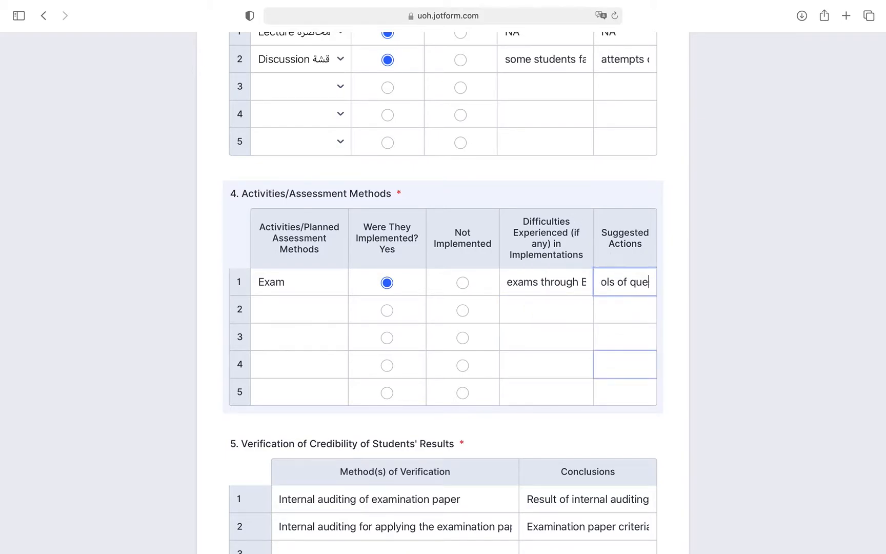
pyautogui.press('Right')
pyautogui.press('Right')
pyautogui.press('Right')
pyautogui.press('Right')
pyautogui.press('Right')
pyautogui.press('Right')
pyautogui.press('Right')
pyautogui.press('Right')
pyautogui.press('Right')
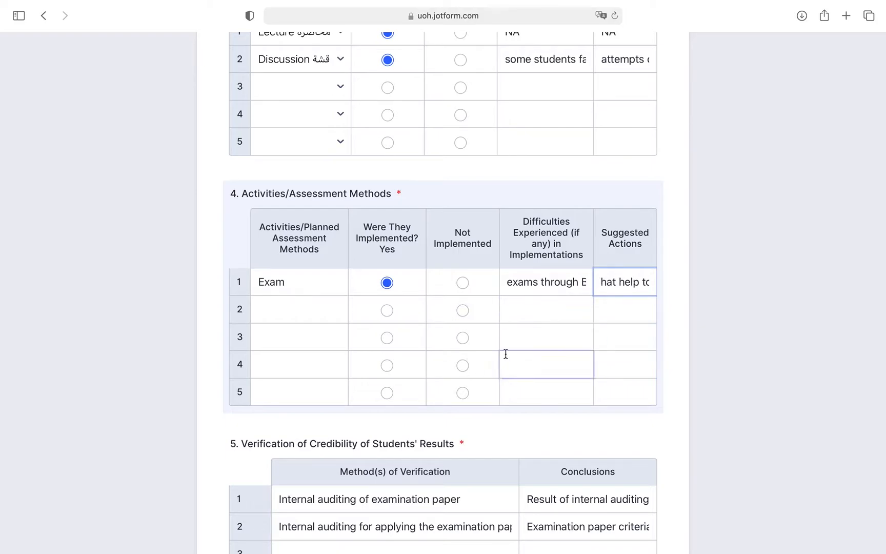
# - Read the first verification method and its full Conclusions entry in the Verification of Credibility of Students' Results table
pyautogui.scroll(-5, 536, 382)
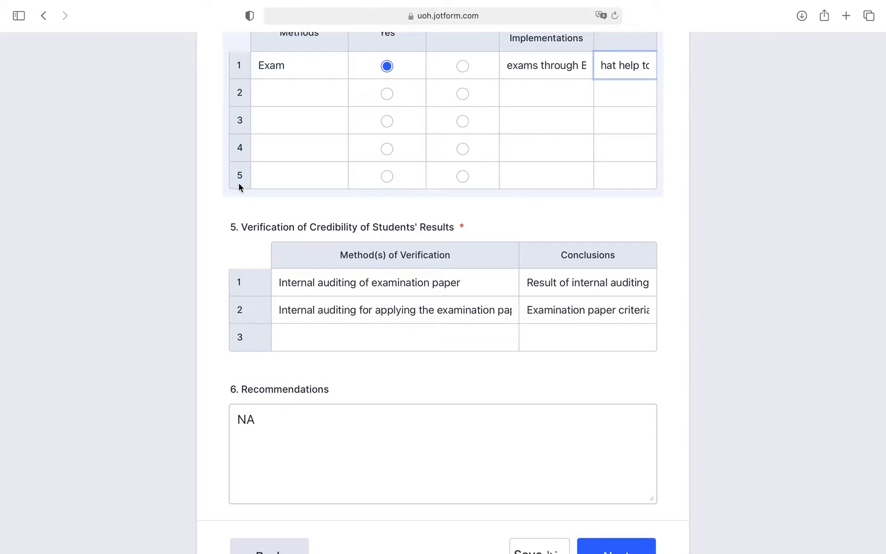
pyautogui.click(293, 283)
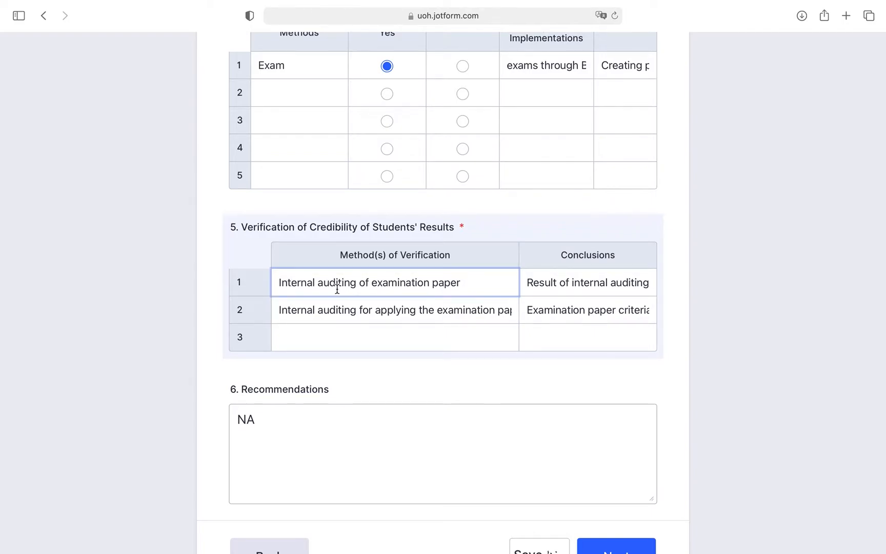
pyautogui.click(637, 283)
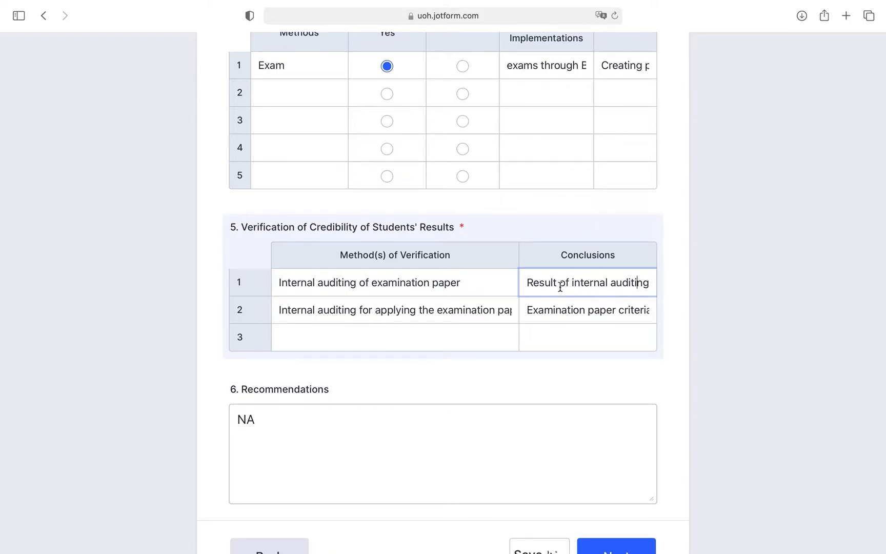
pyautogui.press('Right')
pyautogui.press('Right')
pyautogui.press('Right')
pyautogui.press('Right')
pyautogui.press('Right')
pyautogui.press('Right')
pyautogui.press('Right')
pyautogui.press('Right')
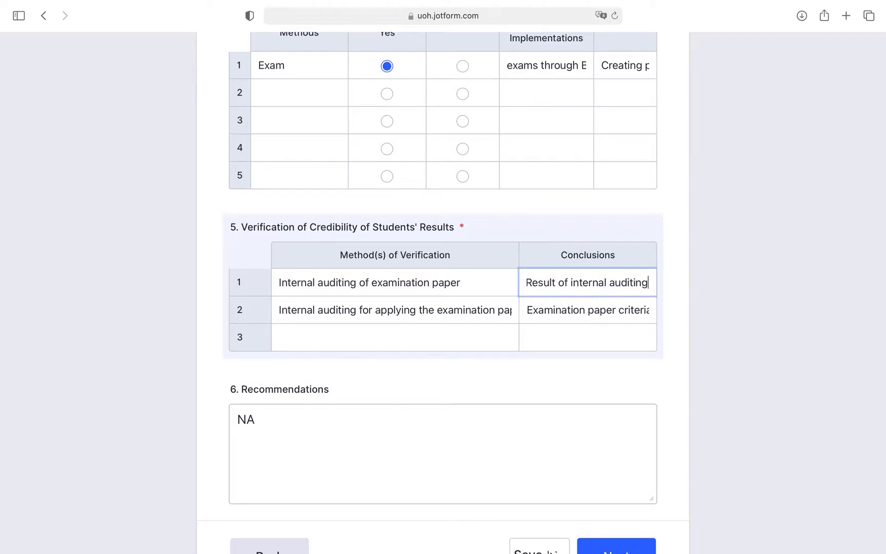
pyautogui.press('Right')
pyautogui.press('Right')
pyautogui.press('Right')
pyautogui.press('Right')
pyautogui.press('Right')
pyautogui.press('Right')
pyautogui.press('Right')
pyautogui.press('Right')
pyautogui.press('Right')
pyautogui.press('Right')
pyautogui.press('Right')
pyautogui.press('Right')
pyautogui.press('Right')
pyautogui.press('Right')
pyautogui.press('Right')
pyautogui.press('Right')
pyautogui.press('Right')
pyautogui.press('Right')
pyautogui.press('Right')
pyautogui.press('Right')
pyautogui.press('Right')
pyautogui.press('Right')
pyautogui.press('Right')
pyautogui.press('Right')
pyautogui.press('Right')
pyautogui.press('Right')
pyautogui.press('Right')
pyautogui.press('Right')
pyautogui.press('Right')
pyautogui.press('Right')
pyautogui.press('Right')
pyautogui.press('Right')
pyautogui.press('Right')
pyautogui.press('Right')
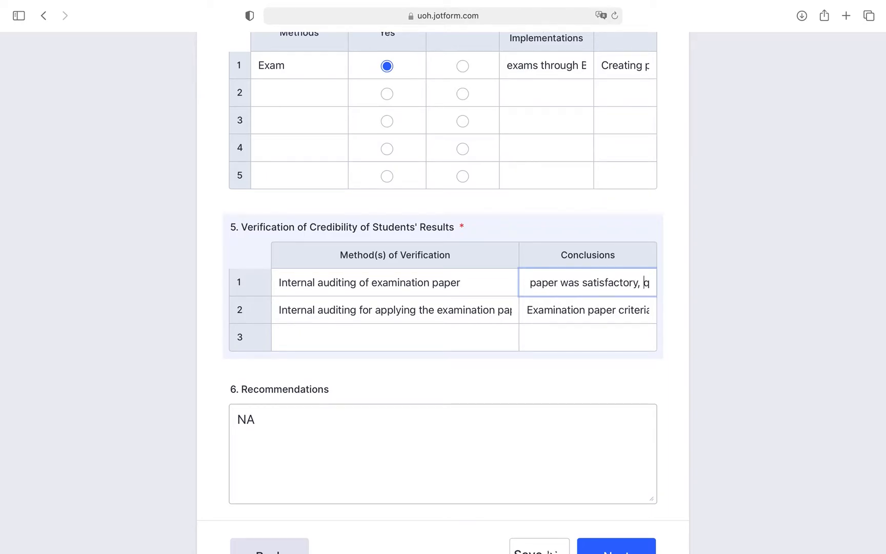
pyautogui.press('Right')
pyautogui.press('Right')
pyautogui.press('Right')
pyautogui.press('Right')
pyautogui.press('Right')
pyautogui.press('Right')
pyautogui.press('Right')
pyautogui.press('Right')
pyautogui.press('Right')
pyautogui.press('Right')
pyautogui.press('Right')
pyautogui.press('Right')
pyautogui.press('Right')
pyautogui.press('Right')
pyautogui.press('Right')
pyautogui.press('Right')
pyautogui.press('Right')
pyautogui.press('Right')
pyautogui.press('Right')
pyautogui.press('Right')
pyautogui.press('Right')
pyautogui.press('Right')
pyautogui.press('Right')
pyautogui.press('Right')
pyautogui.press('Right')
pyautogui.press('Right')
pyautogui.press('Right')
pyautogui.press('Right')
pyautogui.press('Right')
pyautogui.press('Right')
pyautogui.press('Right')
pyautogui.press('Right')
pyautogui.press('Right')
pyautogui.press('Right')
pyautogui.press('Right')
pyautogui.press('Right')
pyautogui.press('Right')
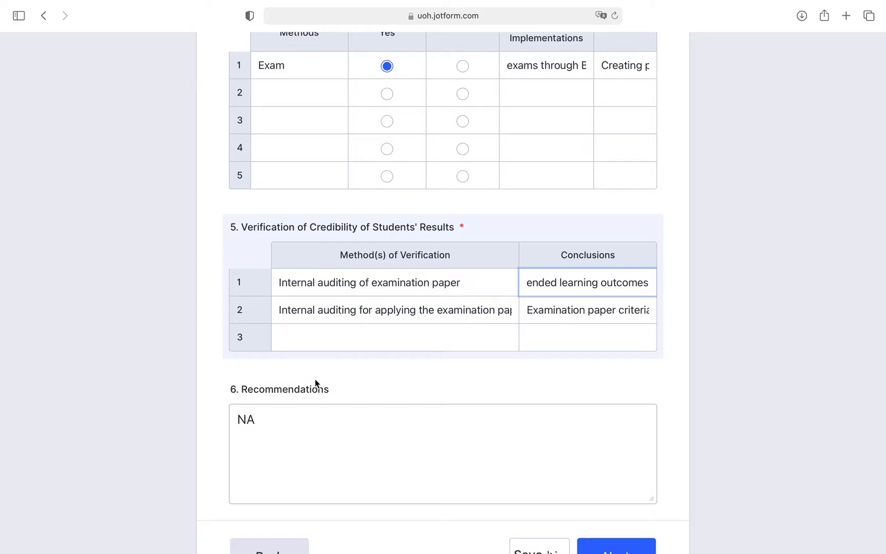
# - Look over the Recommendations and the rest of the Course Delivery page, and advance to section C on student results
pyautogui.click(267, 421)
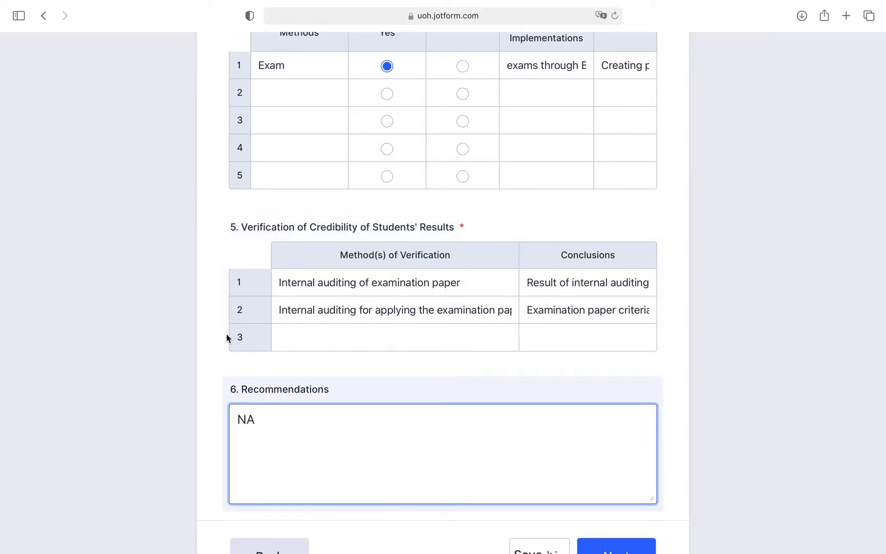
pyautogui.scroll(2, 227, 335)
pyautogui.scroll(15, 226, 332)
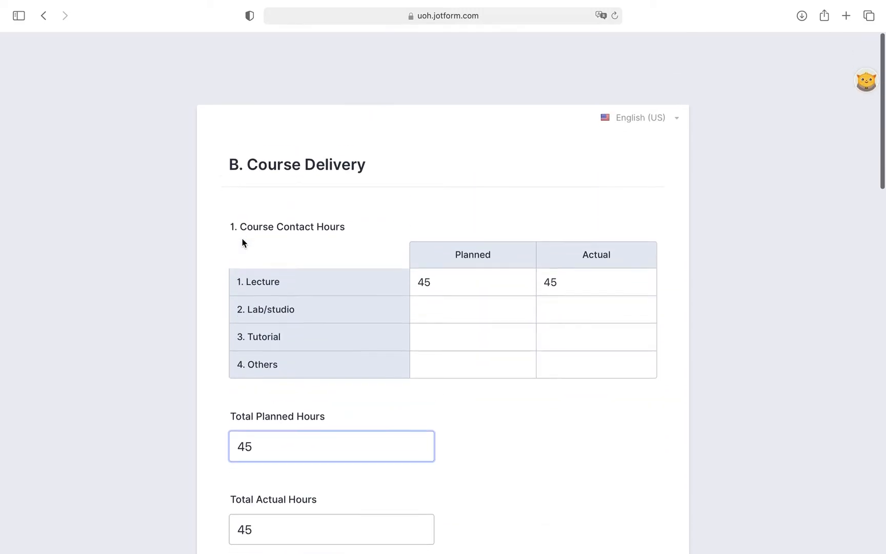
pyautogui.scroll(-15, 307, 223)
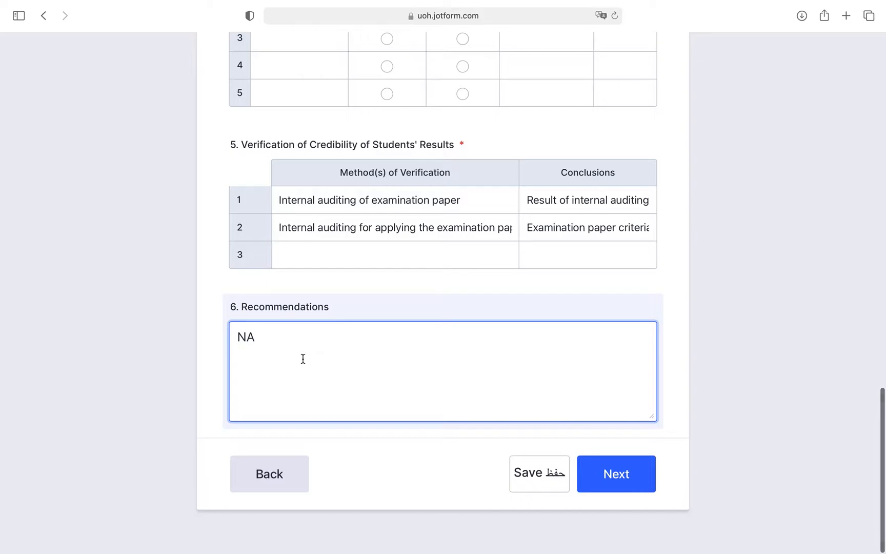
pyautogui.click(608, 470)
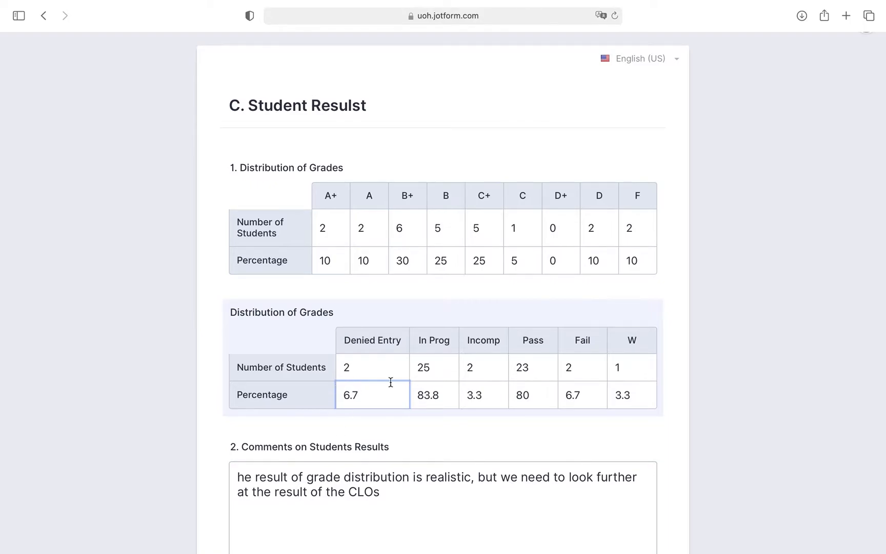
# - Review the Denied Entry student number and percentage in the second Distribution of Grades table
pyautogui.click(359, 369)
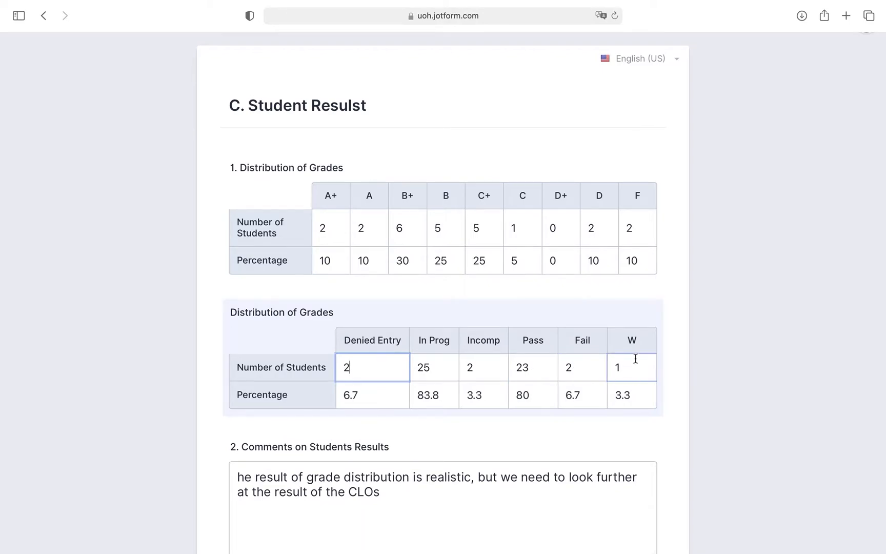
pyautogui.click(362, 401)
pyautogui.scroll(-1, 369, 401)
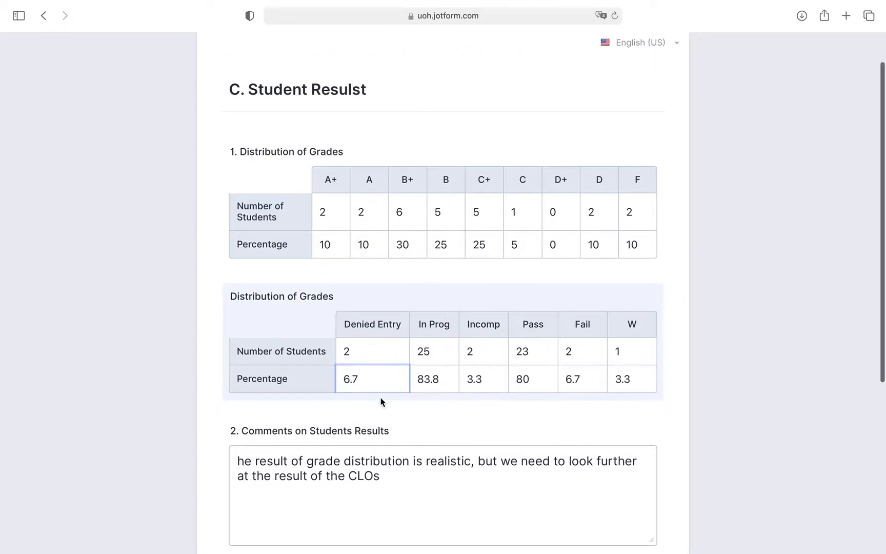
# - Add the missing capital "T" so the Comments on Students Results text begins with "The"
pyautogui.scroll(-4, 381, 401)
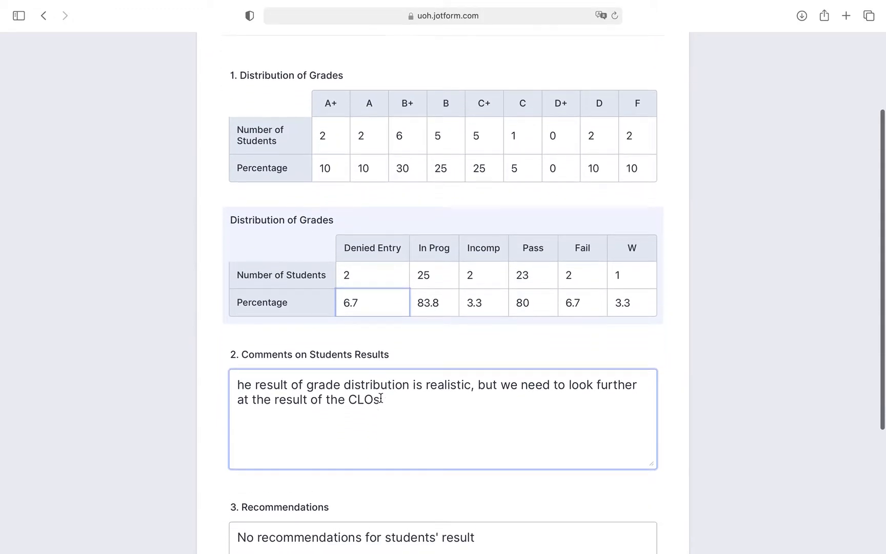
pyautogui.scroll(-3, 381, 397)
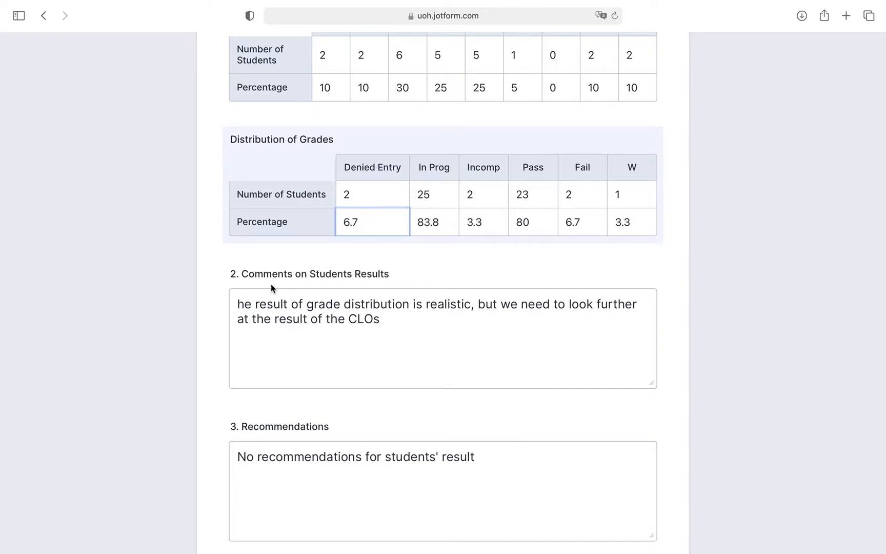
pyautogui.click(237, 306)
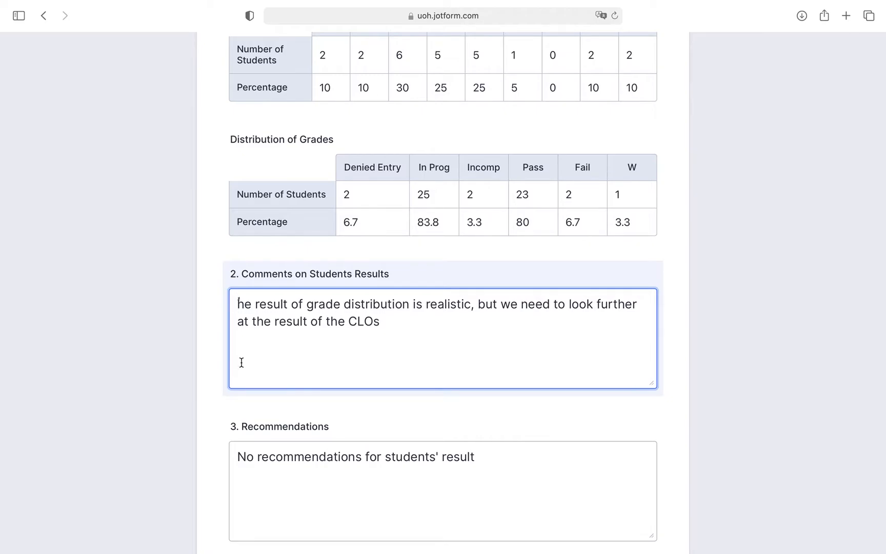
pyautogui.write('t')
pyautogui.press('BackSpace')
pyautogui.write('T')
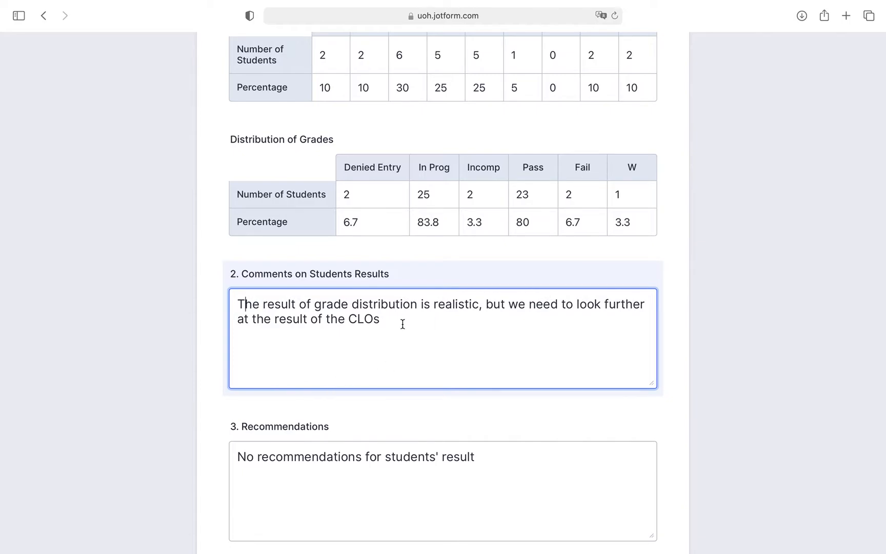
# - Check the Recommendations entry for students' results and advance to the Course Learning Outcomes page
pyautogui.scroll(-5, 699, 370)
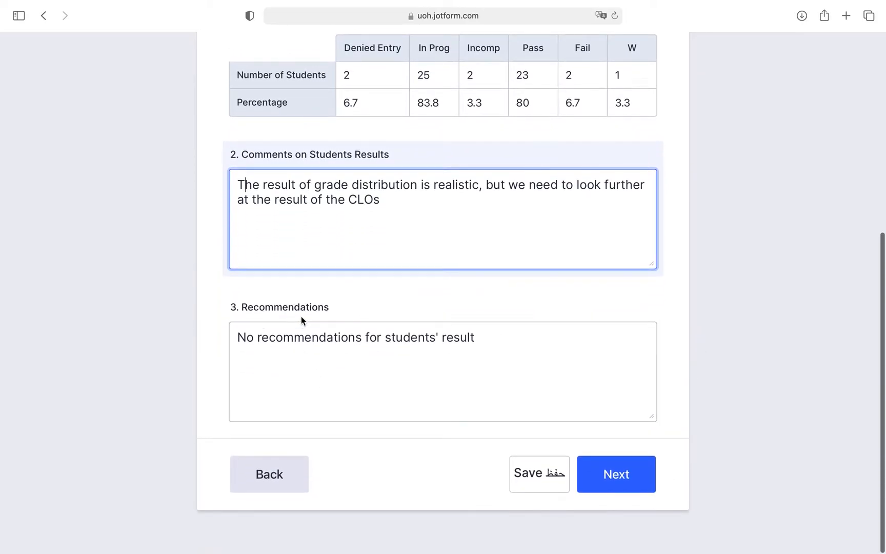
pyautogui.click(335, 376)
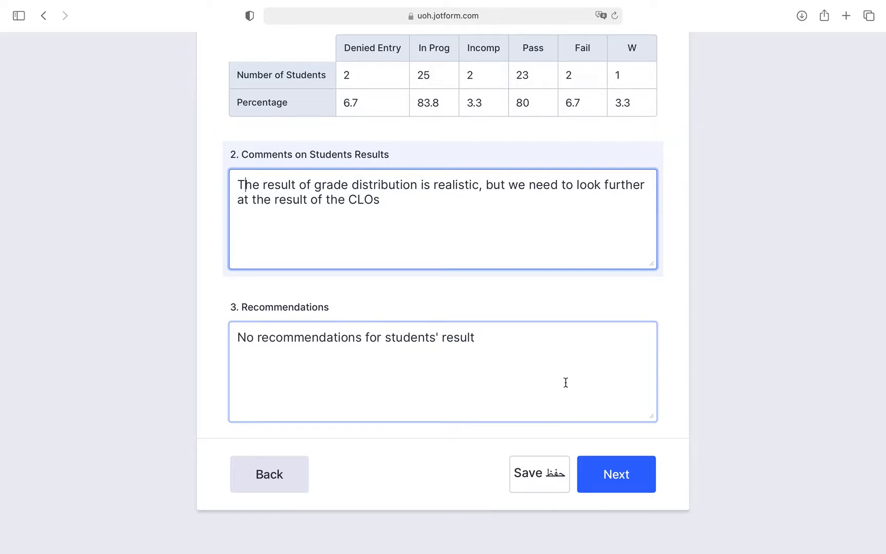
pyautogui.click(612, 476)
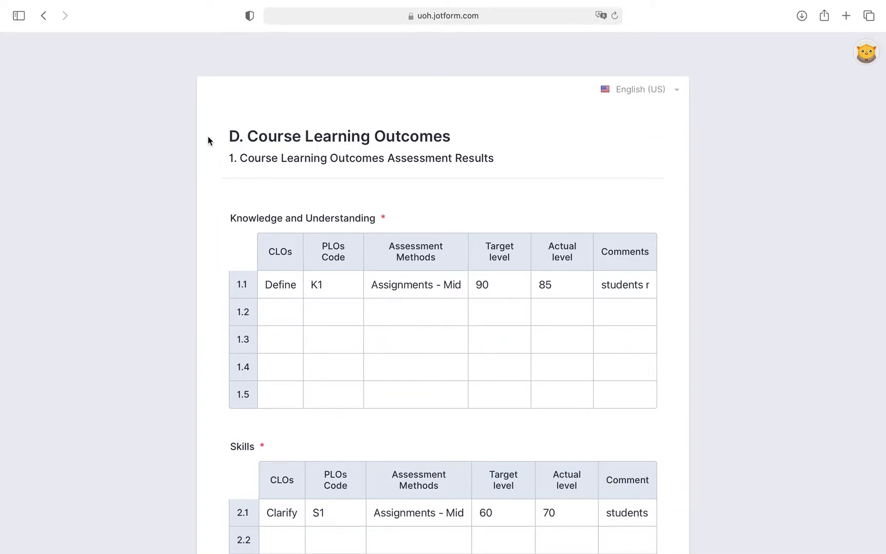
# - Look through the Knowledge and Understanding, Skills and Values tables of the Course Learning Outcomes page
pyautogui.scroll(-1, 217, 315)
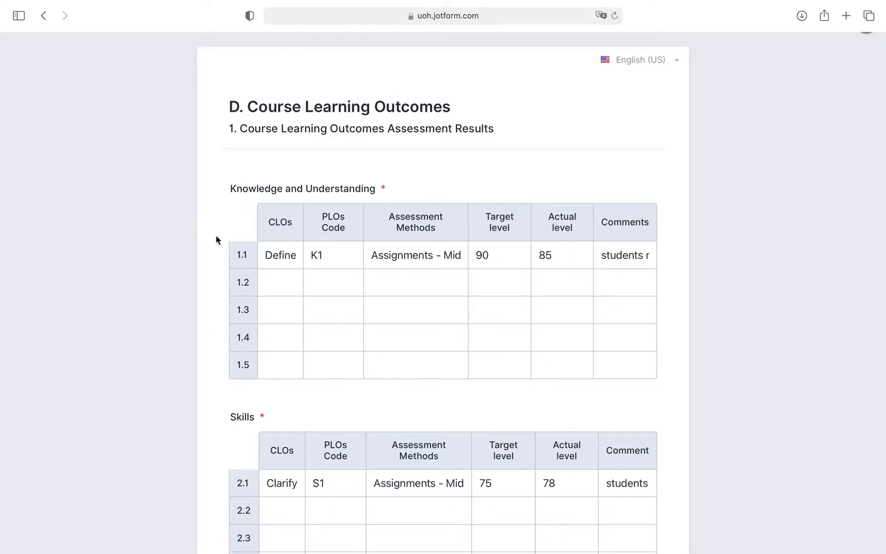
pyautogui.scroll(-4, 215, 303)
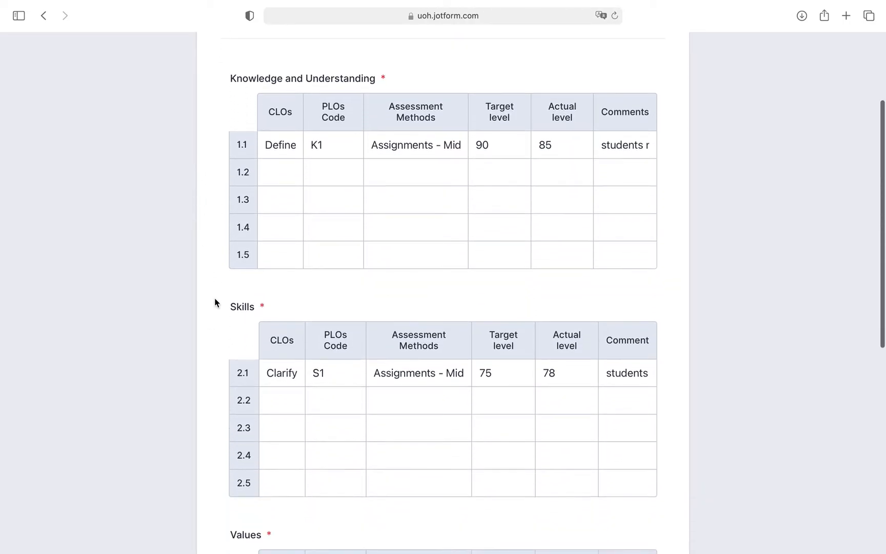
pyautogui.scroll(-5, 214, 303)
pyautogui.scroll(6, 215, 299)
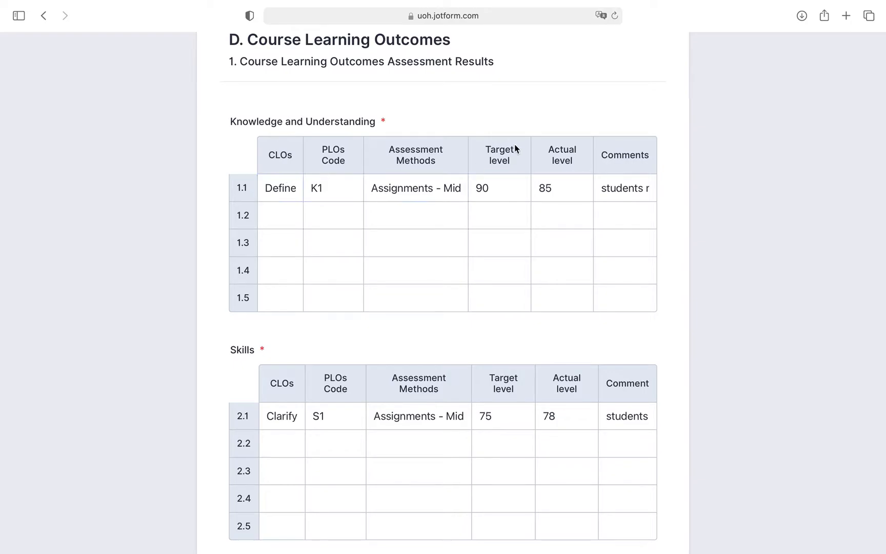
# - Read through the CLOs entry of row 1.1 in the Knowledge and Understanding table
pyautogui.click(282, 191)
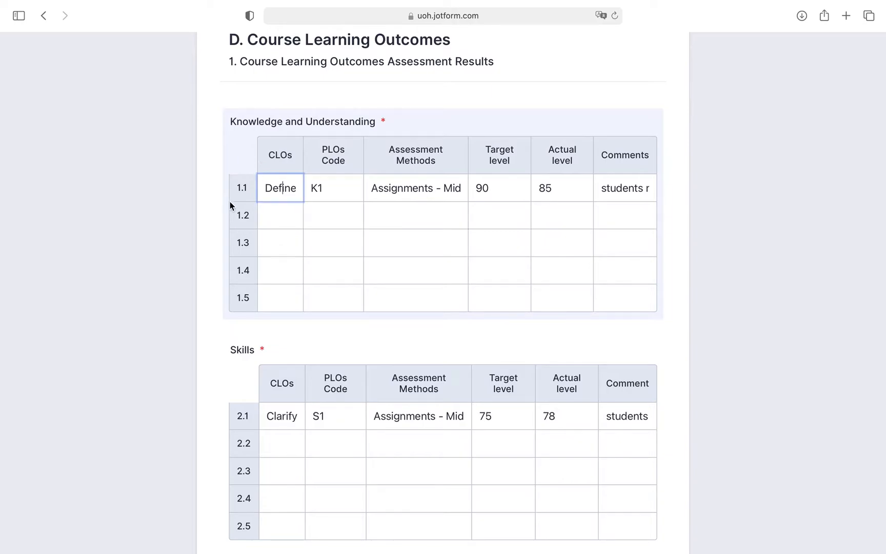
pyautogui.press('Right')
pyautogui.press('Right')
pyautogui.press('Right')
pyautogui.press('Right')
pyautogui.press('Right')
pyautogui.press('Right')
pyautogui.press('Right')
pyautogui.press('Right')
pyautogui.press('Right')
pyautogui.press('Right')
pyautogui.press('Right')
pyautogui.press('Right')
pyautogui.press('Right')
pyautogui.press('Right')
pyautogui.press('Right')
pyautogui.press('Right')
pyautogui.press('Right')
pyautogui.press('Right')
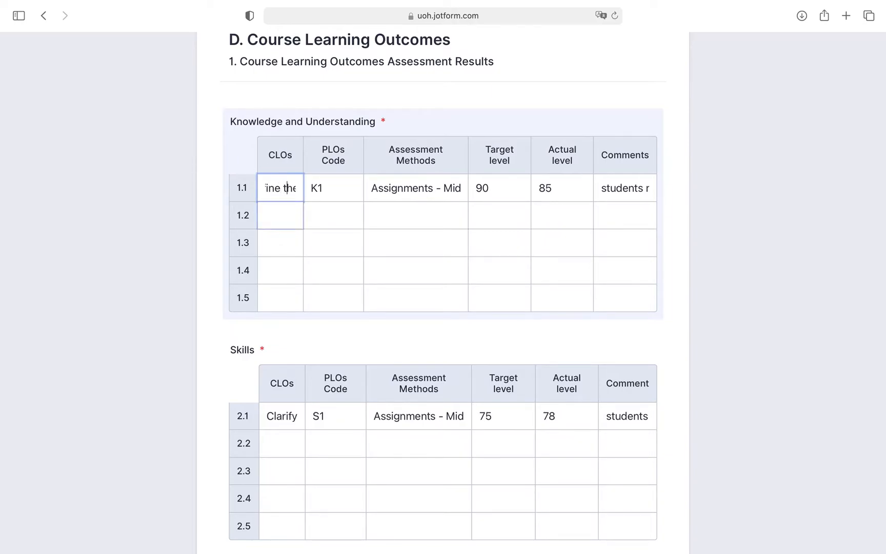
pyautogui.press('Right')
pyautogui.press('Right')
pyautogui.press('Right')
# - Review the PLOs code, assessment methods, target level and actual level of row 1.1 under Knowledge and Understanding
pyautogui.click(327, 174)
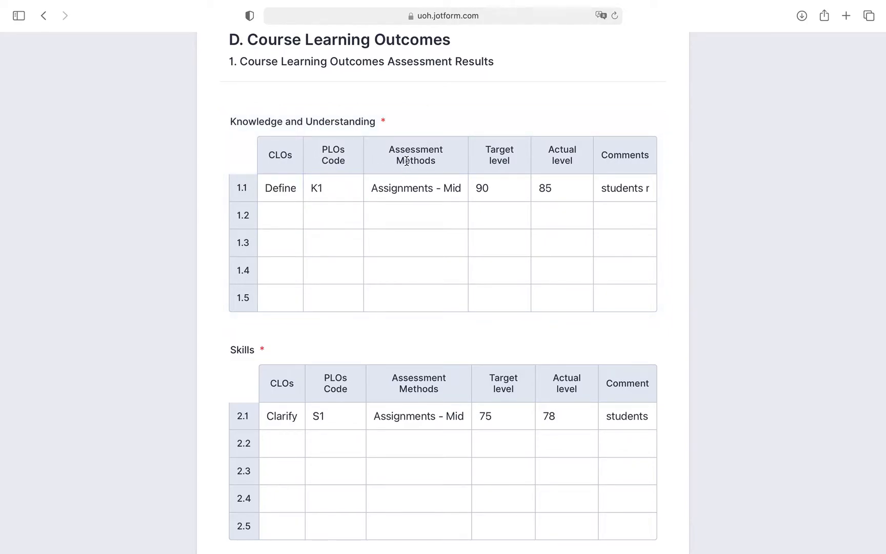
pyautogui.click(423, 194)
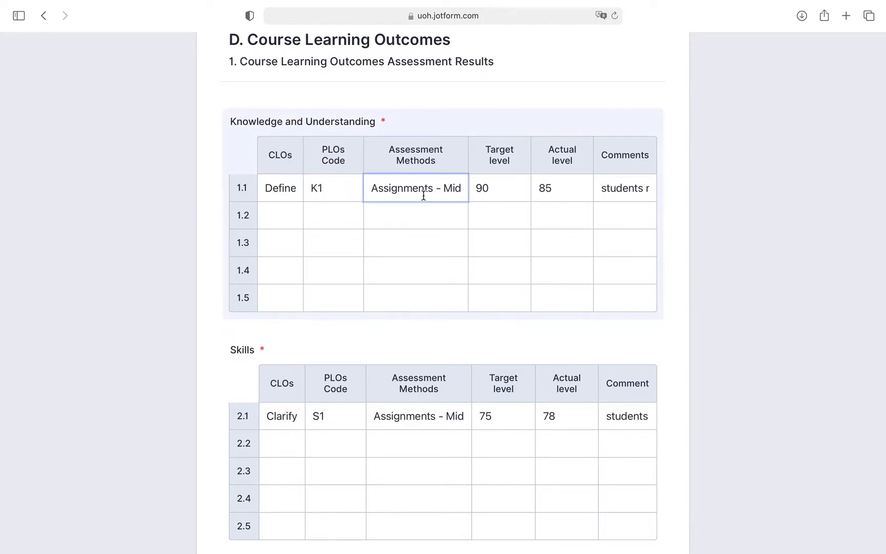
pyautogui.click(489, 186)
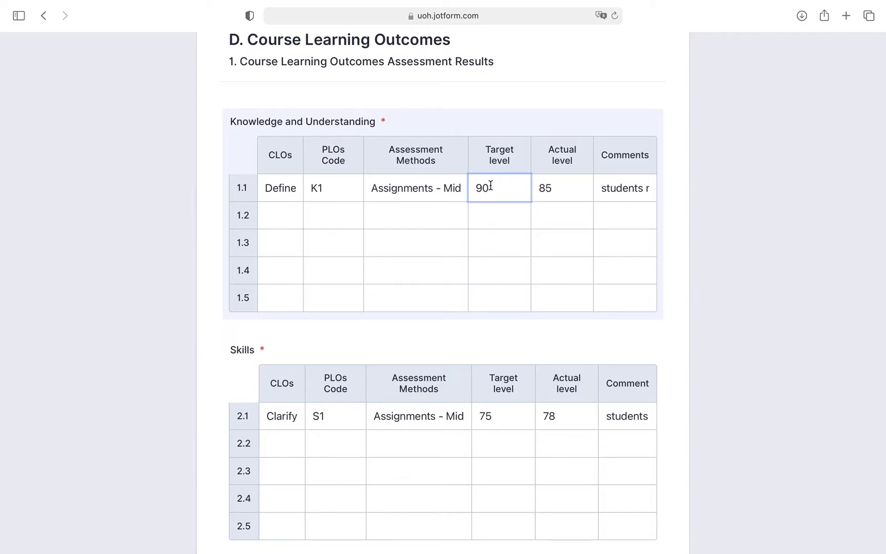
pyautogui.click(549, 190)
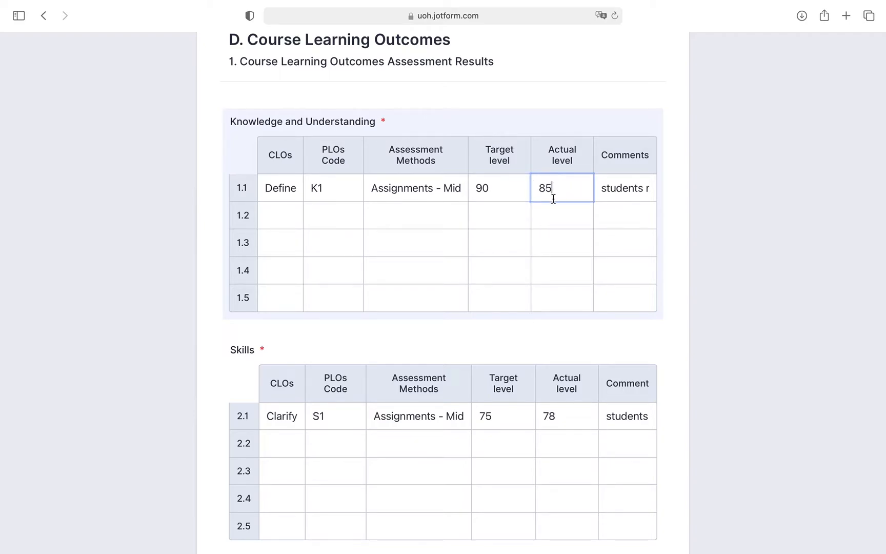
# - Read through the full Comments entry of row 1.1 in the Knowledge and Understanding table
pyautogui.click(607, 191)
pyautogui.press('Right')
pyautogui.press('Right')
pyautogui.press('Right')
pyautogui.press('Right')
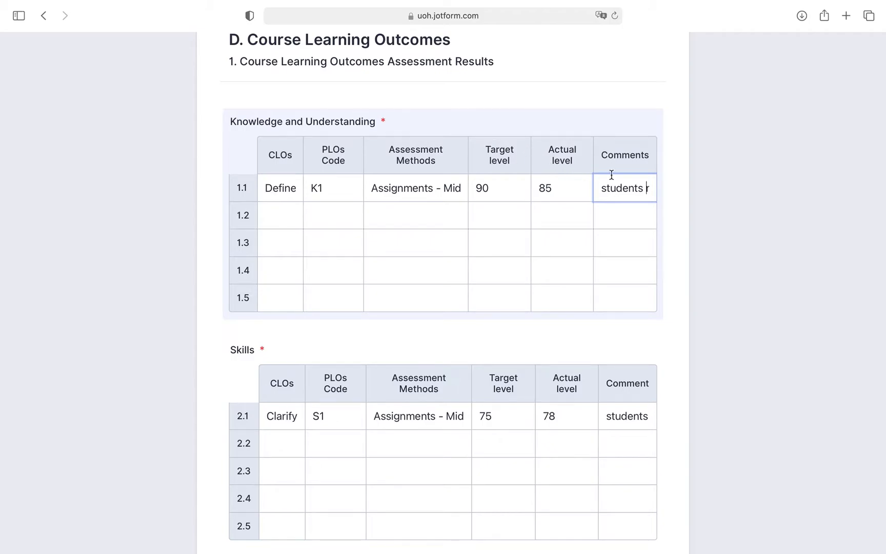
pyautogui.press('Right')
pyautogui.press('Right')
pyautogui.press('Right')
pyautogui.press('Right')
pyautogui.press('Right')
pyautogui.press('Right')
pyautogui.press('Right')
pyautogui.press('Right')
pyautogui.press('Right')
pyautogui.press('Right')
pyautogui.press('Right')
pyautogui.press('Right')
pyautogui.press('Right')
pyautogui.press('Right')
pyautogui.press('Right')
pyautogui.press('Right')
pyautogui.press('Right')
pyautogui.press('Right')
pyautogui.press('Right')
pyautogui.press('Right')
pyautogui.press('Right')
pyautogui.press('Right')
pyautogui.press('Right')
pyautogui.press('Right')
pyautogui.press('Right')
pyautogui.press('Right')
pyautogui.press('Right')
pyautogui.press('Right')
pyautogui.press('Right')
pyautogui.press('Right')
pyautogui.press('Right')
pyautogui.press('Right')
pyautogui.press('Right')
pyautogui.press('Right')
pyautogui.press('Right')
pyautogui.press('Right')
pyautogui.press('Right')
pyautogui.press('Right')
pyautogui.press('Right')
pyautogui.press('Right')
pyautogui.press('Right')
pyautogui.press('Right')
pyautogui.press('Right')
pyautogui.press('Right')
pyautogui.press('Right')
pyautogui.press('Right')
pyautogui.press('Right')
pyautogui.press('Right')
pyautogui.press('Right')
pyautogui.press('Right')
pyautogui.press('Right')
pyautogui.press('Right')
pyautogui.press('Right')
pyautogui.press('Right')
pyautogui.press('Right')
pyautogui.press('Right')
pyautogui.press('Right')
pyautogui.press('Right')
pyautogui.press('Right')
pyautogui.press('Right')
pyautogui.press('Right')
pyautogui.press('Right')
pyautogui.press('Right')
pyautogui.press('Right')
pyautogui.press('Right')
pyautogui.press('Right')
pyautogui.press('Right')
pyautogui.press('Right')
pyautogui.press('Right')
pyautogui.press('Right')
pyautogui.press('Right')
pyautogui.press('Right')
pyautogui.press('Right')
pyautogui.press('Right')
pyautogui.press('Right')
pyautogui.press('Right')
pyautogui.press('Right')
pyautogui.press('Right')
pyautogui.press('Right')
pyautogui.press('Right')
pyautogui.press('Right')
pyautogui.press('Right')
pyautogui.press('Right')
pyautogui.press('Right')
pyautogui.press('Right')
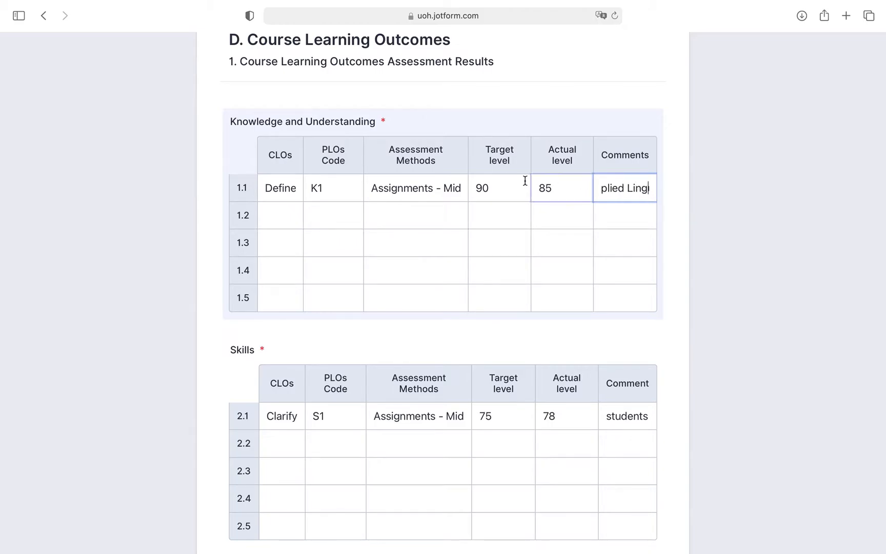
# - Review the CLOs, assessment methods, target level and actual level of row 3.1 in the Values table
pyautogui.scroll(-5, 347, 328)
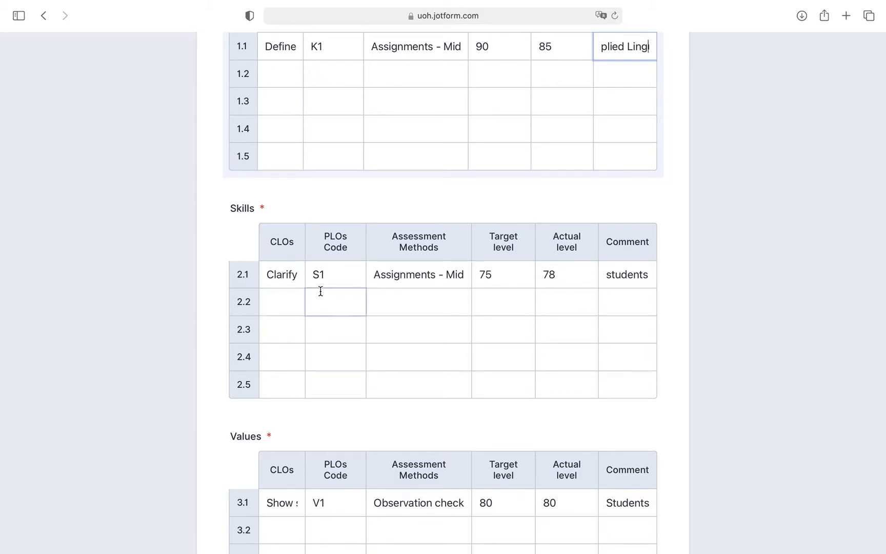
pyautogui.scroll(-5, 433, 283)
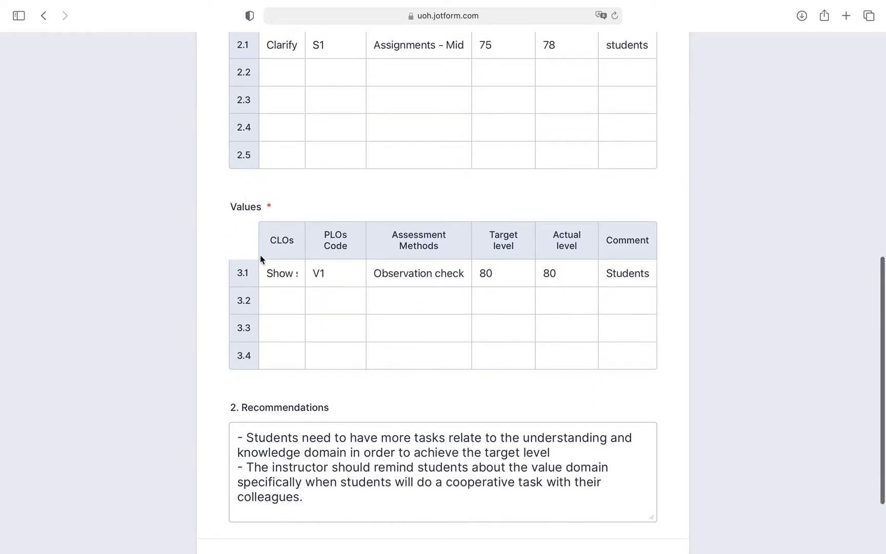
pyautogui.click(282, 275)
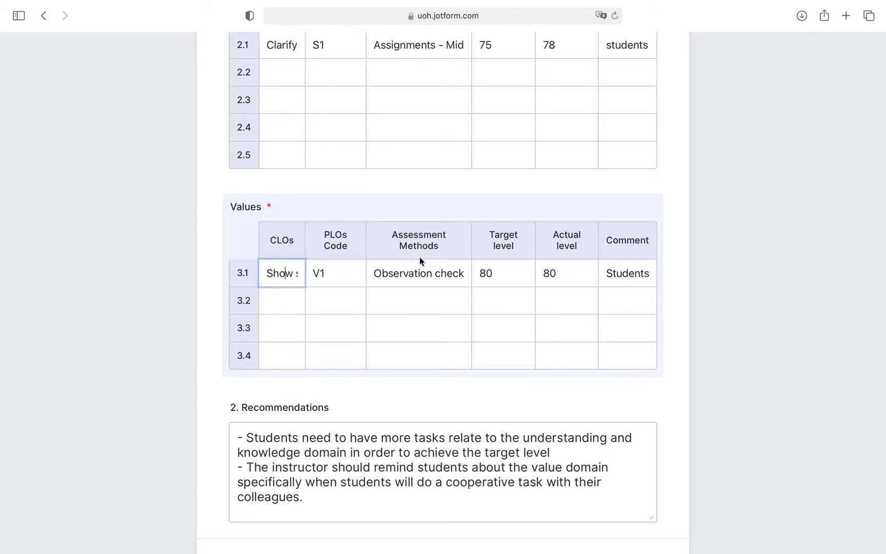
pyautogui.click(444, 274)
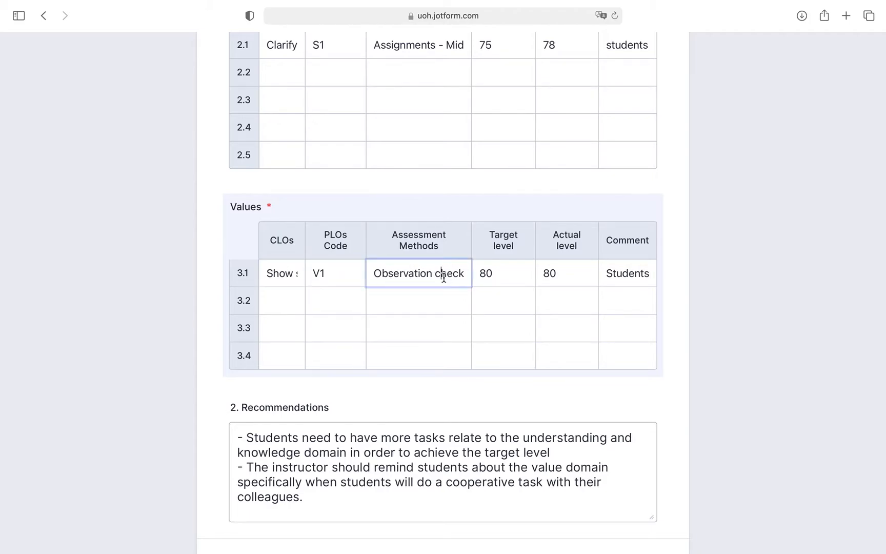
pyautogui.click(492, 275)
pyautogui.click(557, 275)
# - Read the Comment entry of row 3.1 in the Values table through to its end
pyautogui.click(633, 274)
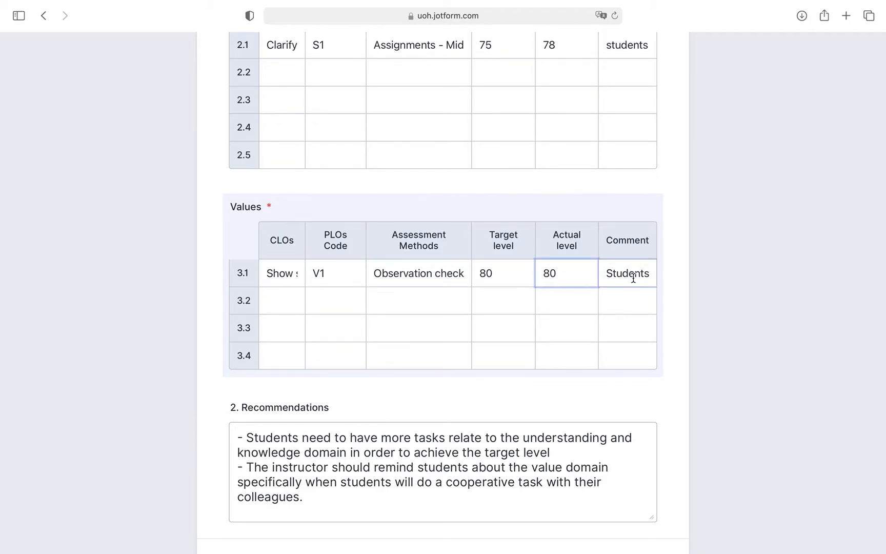
pyautogui.press('Right')
pyautogui.press('Right')
pyautogui.press('Right')
pyautogui.press('Right')
pyautogui.press('Right')
pyautogui.press('Right')
pyautogui.press('Right')
pyautogui.press('Right')
pyautogui.press('Right')
pyautogui.press('Right')
pyautogui.press('Right')
pyautogui.press('Right')
pyautogui.press('Right')
pyautogui.press('Right')
pyautogui.press('Right')
pyautogui.press('Right')
pyautogui.press('Right')
pyautogui.press('Right')
pyautogui.press('Right')
pyautogui.press('Right')
pyautogui.press('Right')
pyautogui.press('Right')
pyautogui.press('Right')
pyautogui.press('Right')
pyautogui.press('Right')
pyautogui.press('Right')
pyautogui.press('Right')
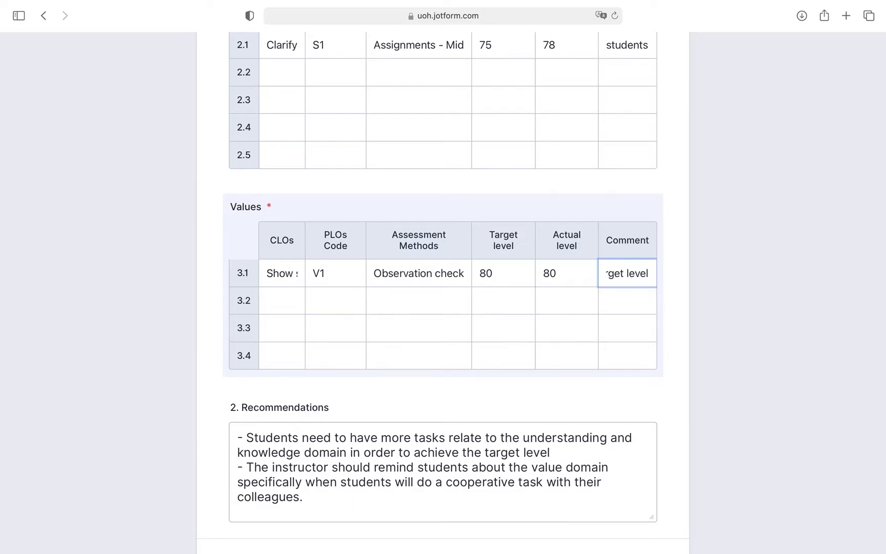
# - Check the Recommendations entry for the course learning outcomes and advance to the Course Quality Evaluation page
pyautogui.scroll(-4, 411, 374)
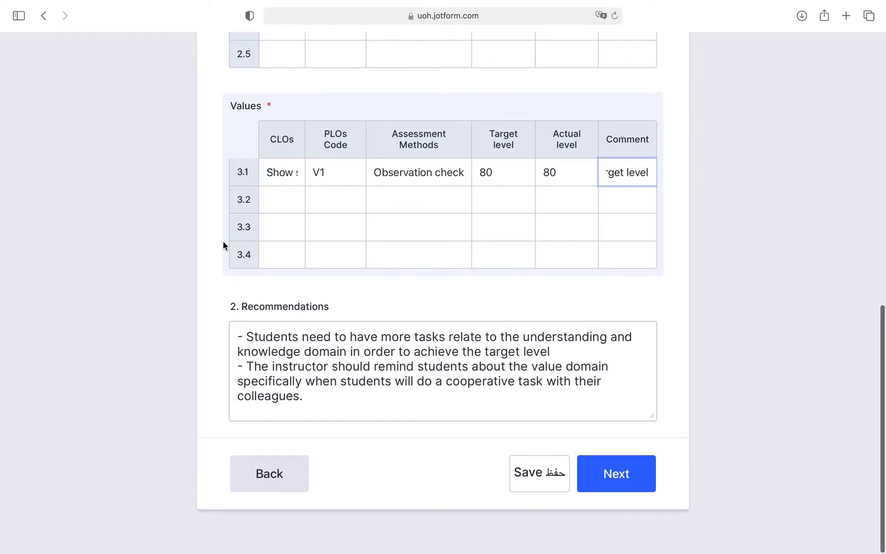
pyautogui.scroll(13, 224, 245)
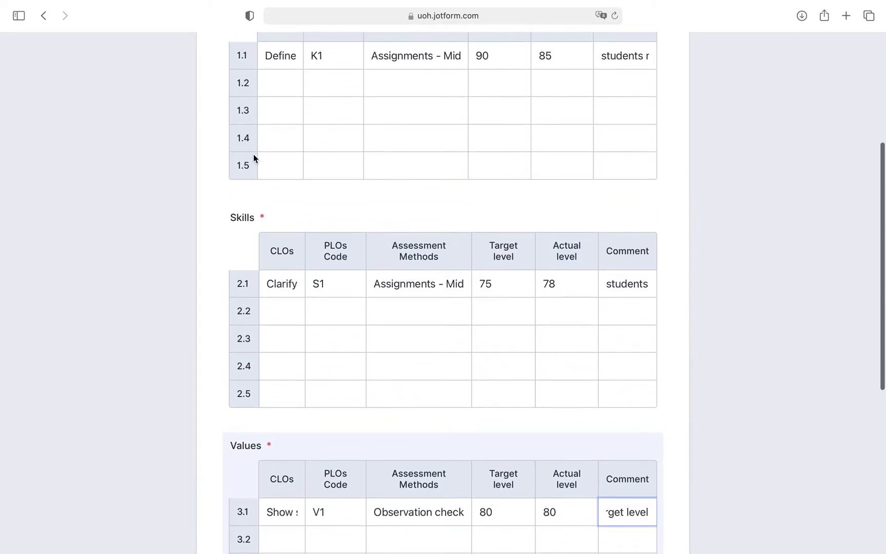
pyautogui.scroll(9, 254, 154)
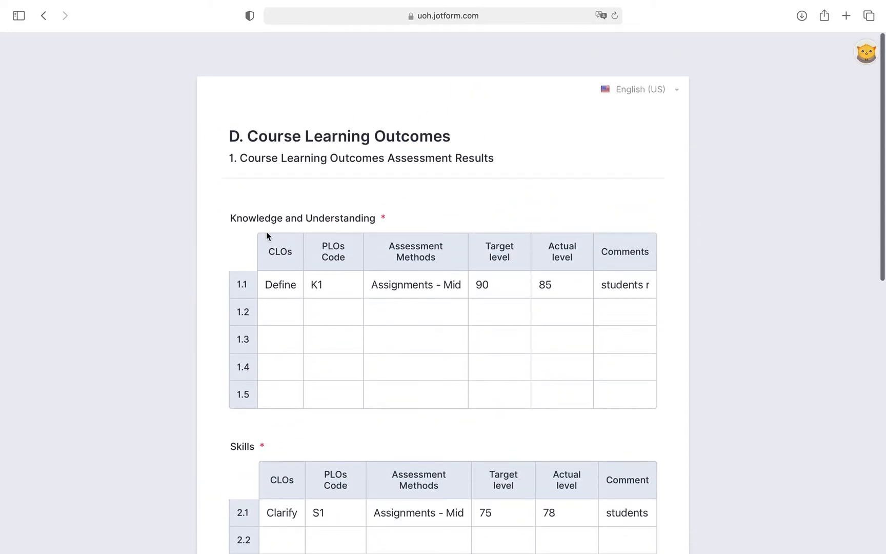
pyautogui.scroll(-20, 266, 236)
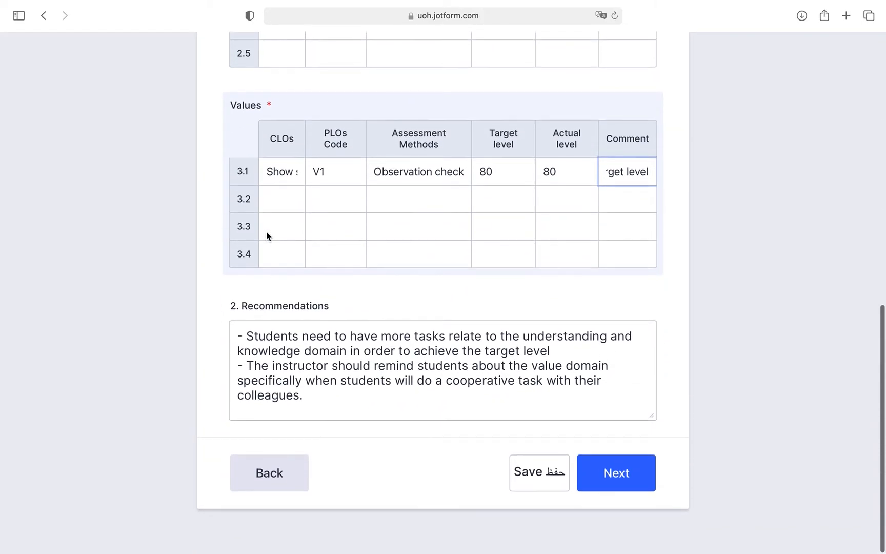
pyautogui.click(246, 338)
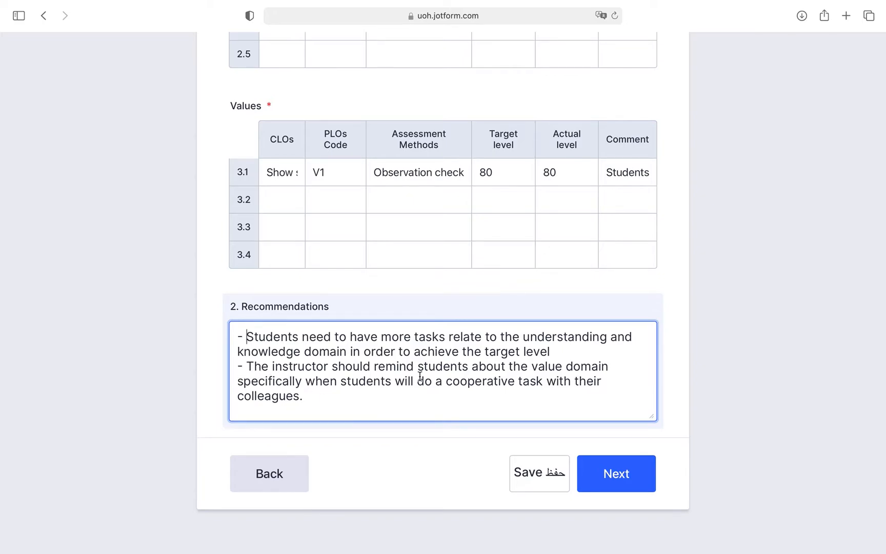
pyautogui.click(627, 479)
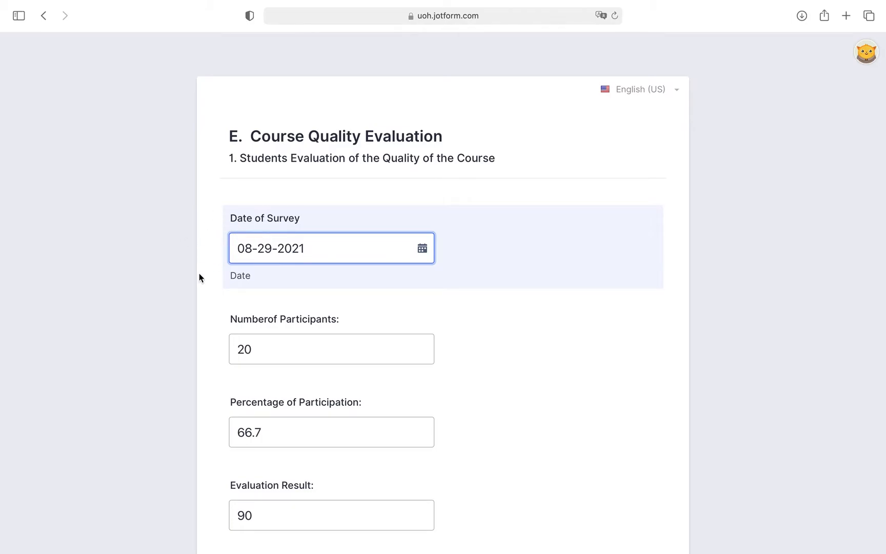
# - Review the survey date, participation and evaluation result fields of the students' course evaluation, down to the feedback table
pyautogui.scroll(-3, 219, 317)
pyautogui.scroll(-5, 219, 267)
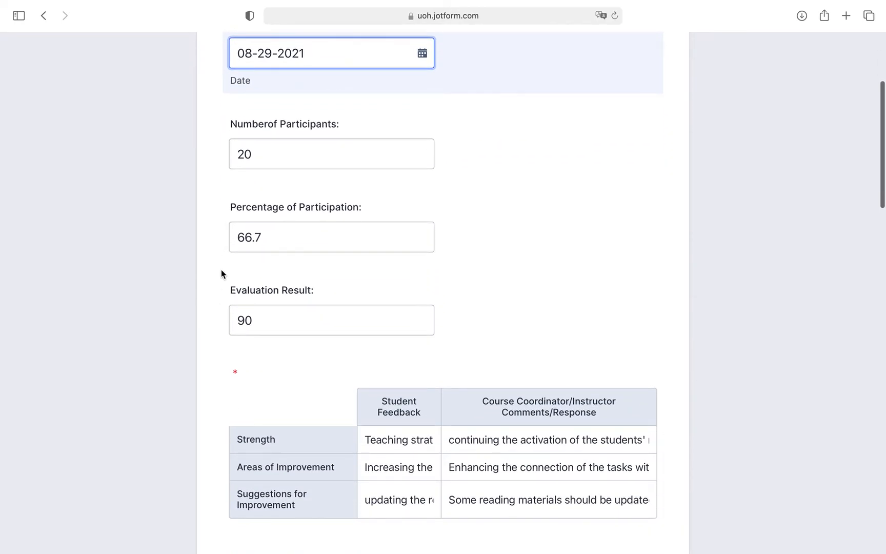
pyautogui.scroll(-3, 219, 270)
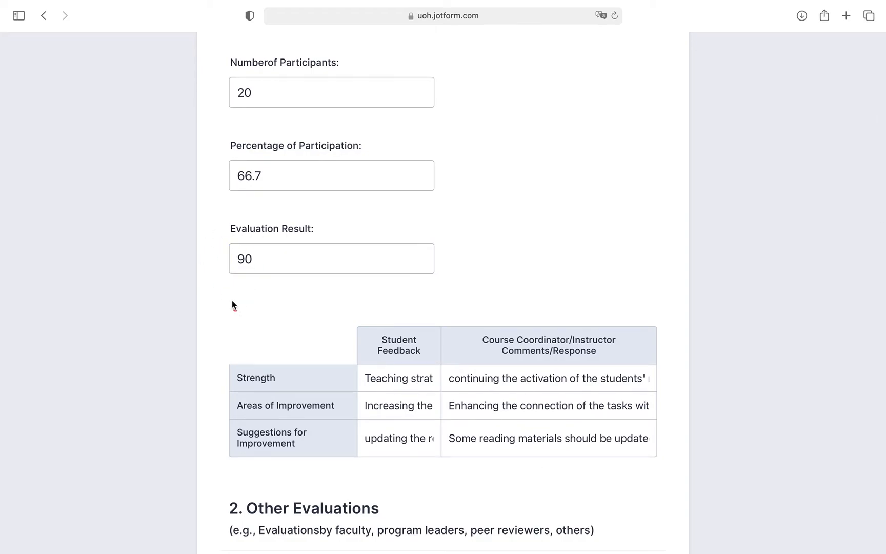
pyautogui.scroll(-3, 271, 301)
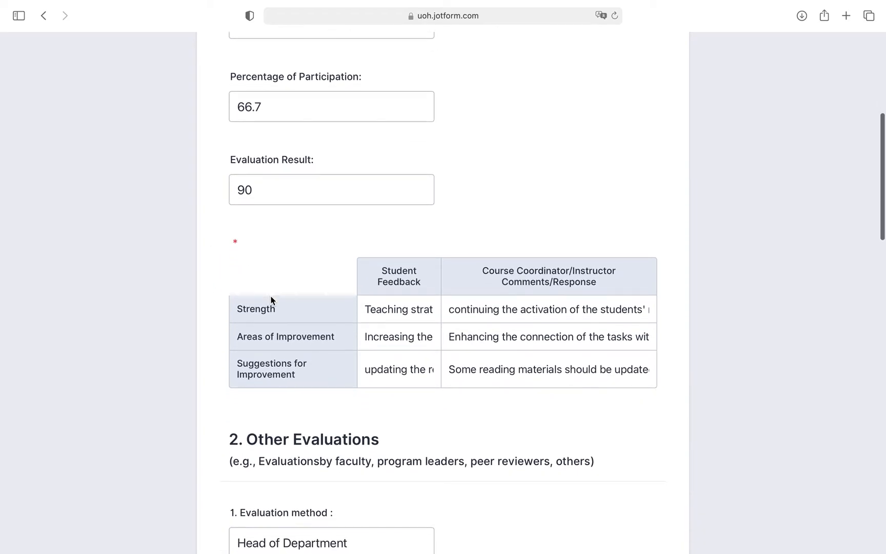
pyautogui.scroll(-2, 271, 300)
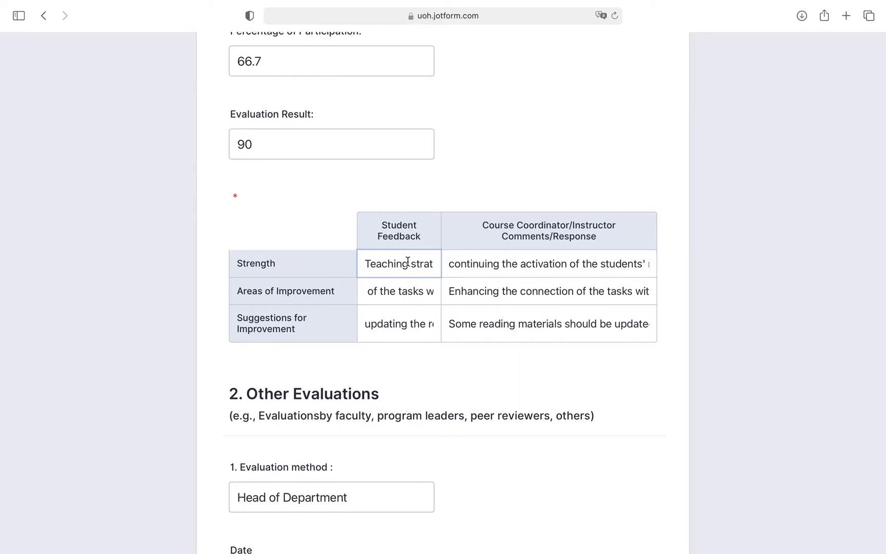
# - Read the Student Feedback entry for Strength in the course evaluation table through to its end
pyautogui.click(432, 266)
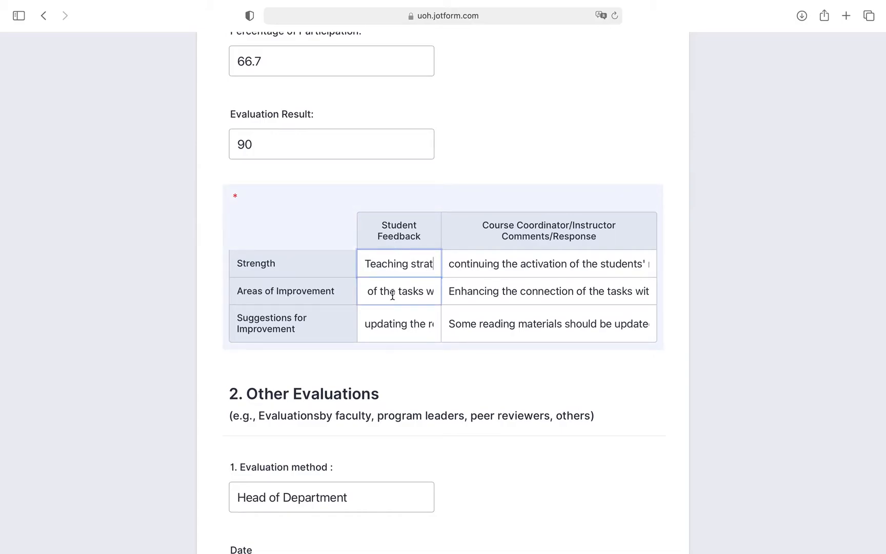
pyautogui.press('Right')
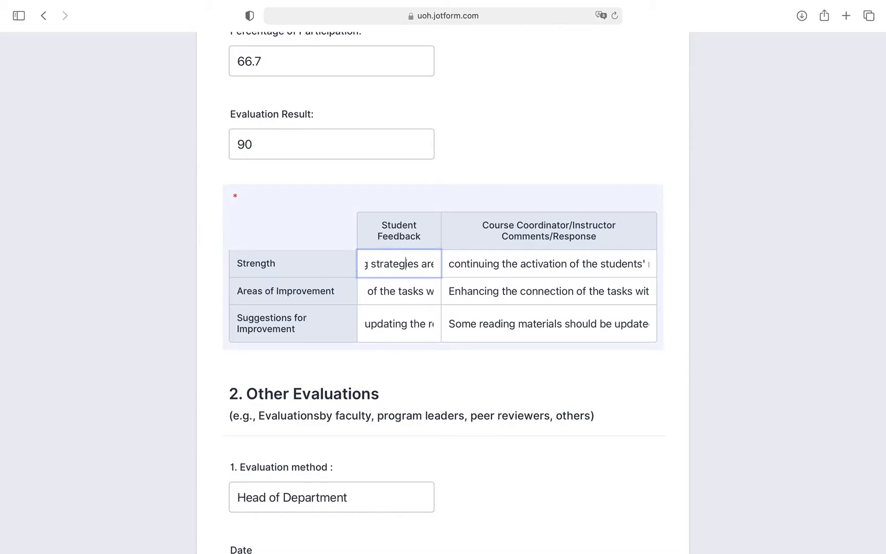
pyautogui.press('Right')
pyautogui.press('Right')
pyautogui.press('Right')
pyautogui.press('Right')
pyautogui.press('Right')
pyautogui.press('Right')
pyautogui.press('Right')
pyautogui.press('Right')
pyautogui.press('Right')
pyautogui.press('Right')
pyautogui.press('Right')
pyautogui.press('Right')
pyautogui.press('Right')
pyautogui.press('Right')
pyautogui.press('Right')
pyautogui.press('Right')
pyautogui.press('Right')
pyautogui.press('Right')
pyautogui.press('Right')
pyautogui.press('Right')
pyautogui.press('Right')
pyautogui.press('Right')
pyautogui.press('Right')
pyautogui.press('Right')
pyautogui.press('Right')
pyautogui.press('Right')
pyautogui.press('Right')
pyautogui.press('Right')
pyautogui.press('Right')
pyautogui.press('Right')
pyautogui.press('Right')
pyautogui.press('Right')
pyautogui.press('Right')
pyautogui.press('Right')
pyautogui.press('Right')
pyautogui.press('Right')
pyautogui.press('Right')
pyautogui.press('Right')
pyautogui.press('Right')
pyautogui.press('Right')
pyautogui.press('Right')
pyautogui.press('Right')
pyautogui.press('Right')
pyautogui.press('Right')
pyautogui.press('Right')
pyautogui.press('Right')
pyautogui.press('Right')
pyautogui.press('Right')
pyautogui.press('Right')
pyautogui.press('Right')
pyautogui.press('Right')
pyautogui.press('Right')
pyautogui.press('Right')
pyautogui.press('Right')
pyautogui.press('Right')
pyautogui.press('Right')
pyautogui.press('Right')
pyautogui.press('Right')
pyautogui.press('Right')
pyautogui.press('Right')
pyautogui.press('Right')
pyautogui.press('Right')
pyautogui.press('Right')
pyautogui.press('Right')
pyautogui.press('Right')
pyautogui.press('Right')
pyautogui.press('Right')
pyautogui.press('Right')
pyautogui.press('Right')
pyautogui.press('Right')
pyautogui.press('Right')
pyautogui.press('Right')
pyautogui.press('Right')
pyautogui.press('Right')
# - Read the Course Coordinator/Instructor response for Strength in the feedback table through to its end
pyautogui.click(637, 264)
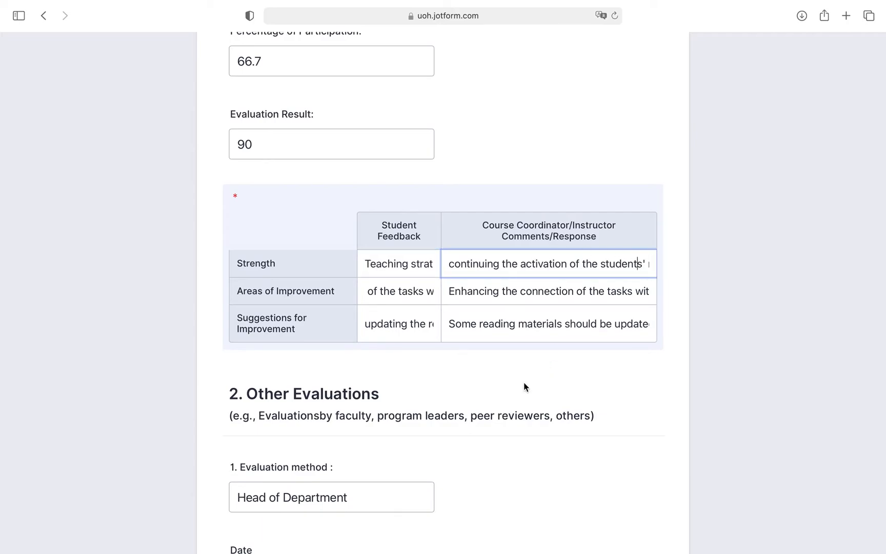
pyautogui.press('Right')
pyautogui.press('Right')
pyautogui.press('Right')
pyautogui.press('Right')
pyautogui.press('Right')
pyautogui.press('Right')
pyautogui.press('Right')
pyautogui.press('Right')
pyautogui.press('Right')
pyautogui.press('Right')
pyautogui.press('Right')
pyautogui.press('Right')
pyautogui.press('Right')
pyautogui.press('Right')
pyautogui.press('Right')
pyautogui.press('Right')
pyautogui.click(365, 334)
pyautogui.press('Right')
pyautogui.press('Right')
pyautogui.press('Right')
pyautogui.press('Right')
pyautogui.press('Right')
pyautogui.press('Right')
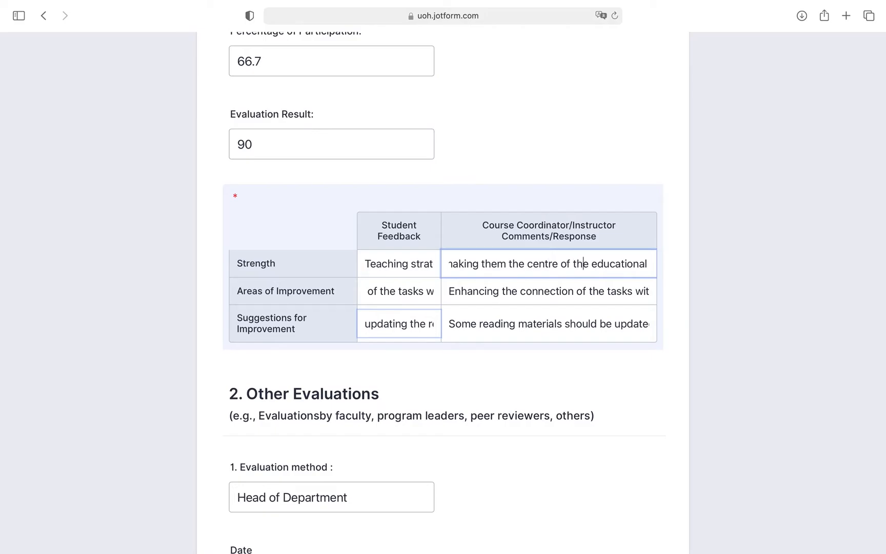
pyautogui.press('Right')
pyautogui.press('Right')
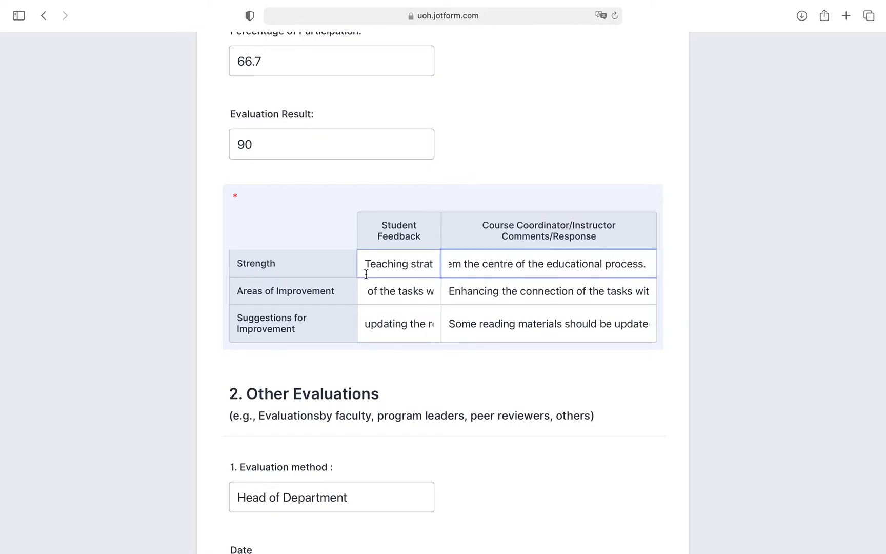
# - Read the Student Feedback entry for Areas of Improvement through to its end
pyautogui.click(426, 291)
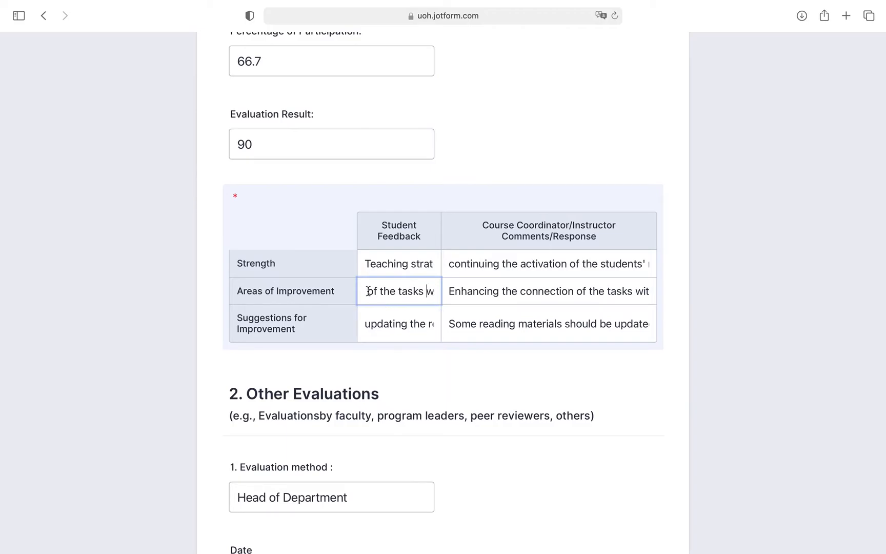
pyautogui.press('Right')
pyautogui.press('Right')
pyautogui.press('Right')
pyautogui.press('Right')
pyautogui.press('Right')
pyautogui.press('Right')
pyautogui.press('Right')
pyautogui.press('Right')
pyautogui.press('Right')
pyautogui.press('Right')
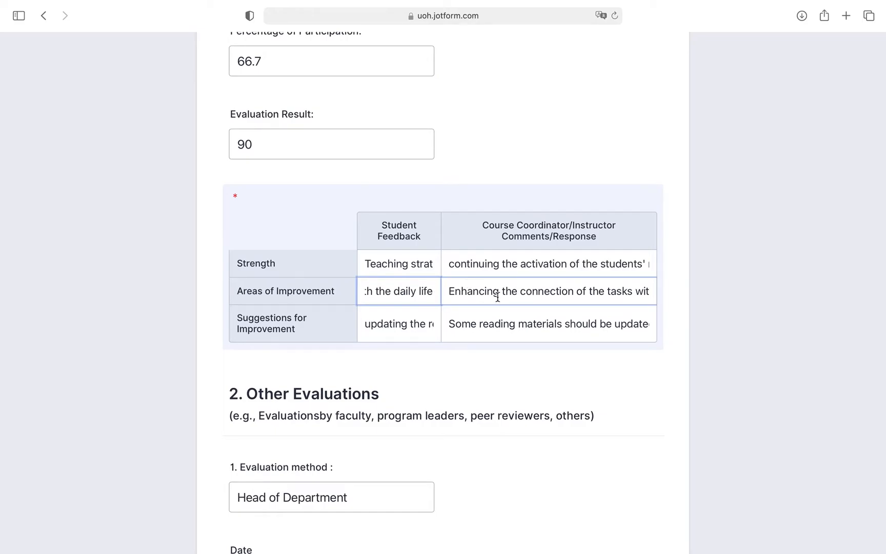
# - Read the Course Coordinator/Instructor response for Areas of Improvement through to its end
pyautogui.click(642, 290)
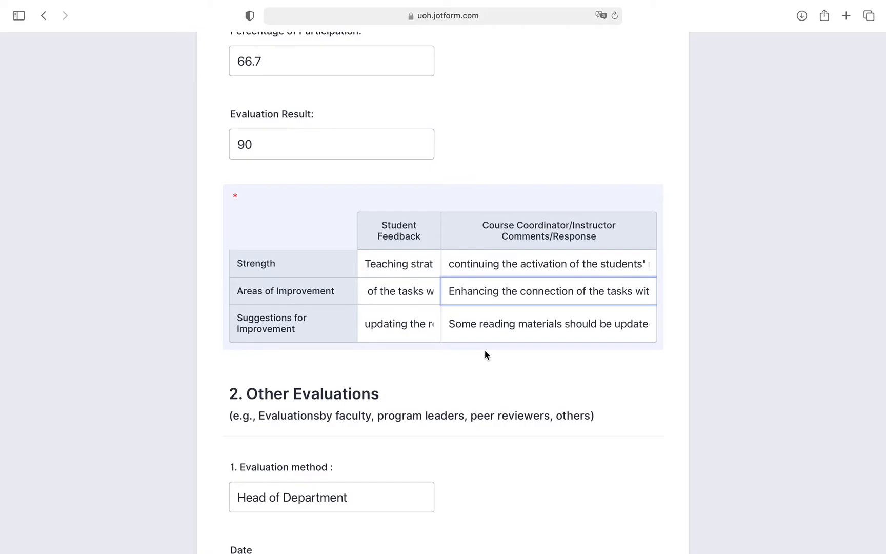
pyautogui.press('Right')
pyautogui.press('Right')
pyautogui.press('Right')
pyautogui.press('Right')
pyautogui.press('Right')
pyautogui.press('Right')
pyautogui.press('Right')
pyautogui.press('Right')
pyautogui.press('Right')
pyautogui.press('Right')
pyautogui.press('Right')
pyautogui.press('Right')
pyautogui.press('Right')
pyautogui.press('Right')
pyautogui.press('Right')
pyautogui.press('Right')
pyautogui.press('Right')
pyautogui.press('Right')
pyautogui.press('Right')
pyautogui.press('Right')
pyautogui.press('Right')
pyautogui.press('Right')
pyautogui.press('Right')
pyautogui.press('Right')
pyautogui.press('Right')
pyautogui.press('Right')
pyautogui.press('Right')
pyautogui.press('Right')
pyautogui.press('Right')
pyautogui.press('Right')
pyautogui.press('Right')
pyautogui.press('Right')
pyautogui.press('Right')
pyautogui.press('Right')
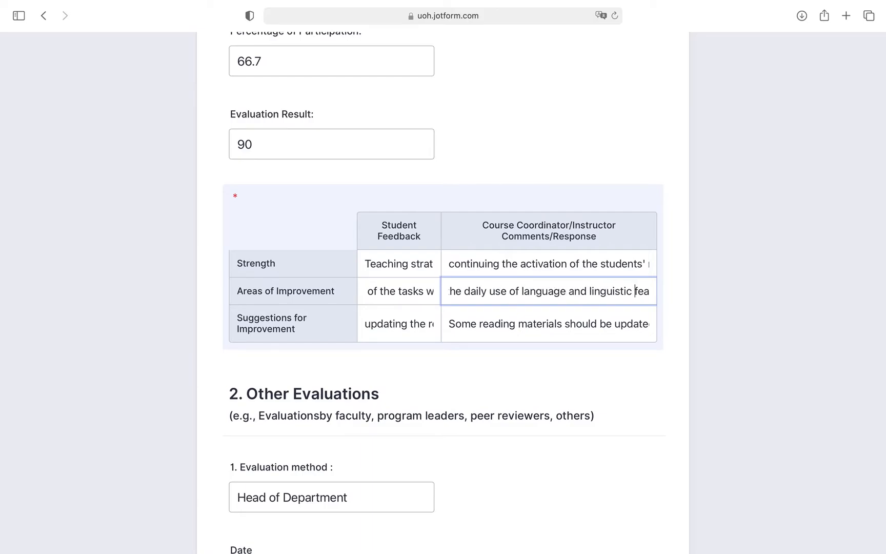
pyautogui.press('Right')
pyautogui.press('Right')
pyautogui.press('Right')
pyautogui.press('Right')
pyautogui.press('Right')
pyautogui.press('Right')
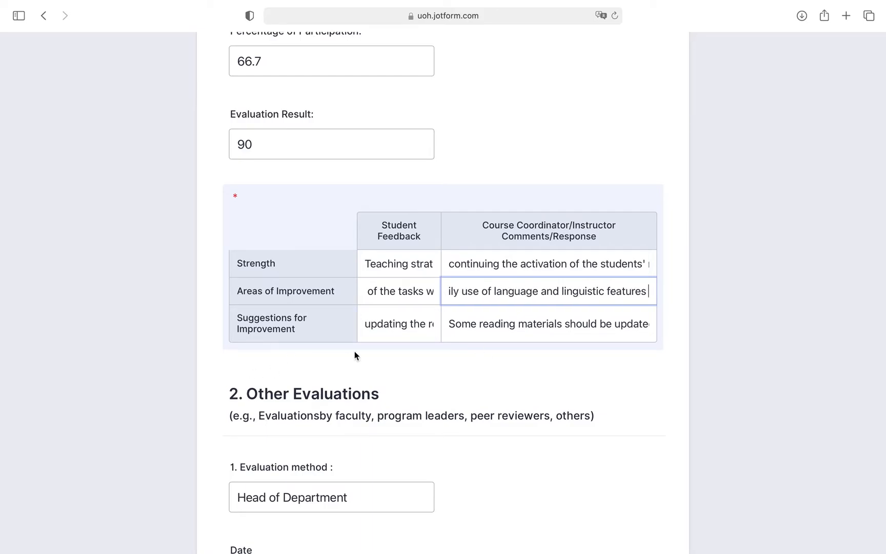
# - Read the Student Feedback entry for Suggestions for Improvement through to its end
pyautogui.click(376, 325)
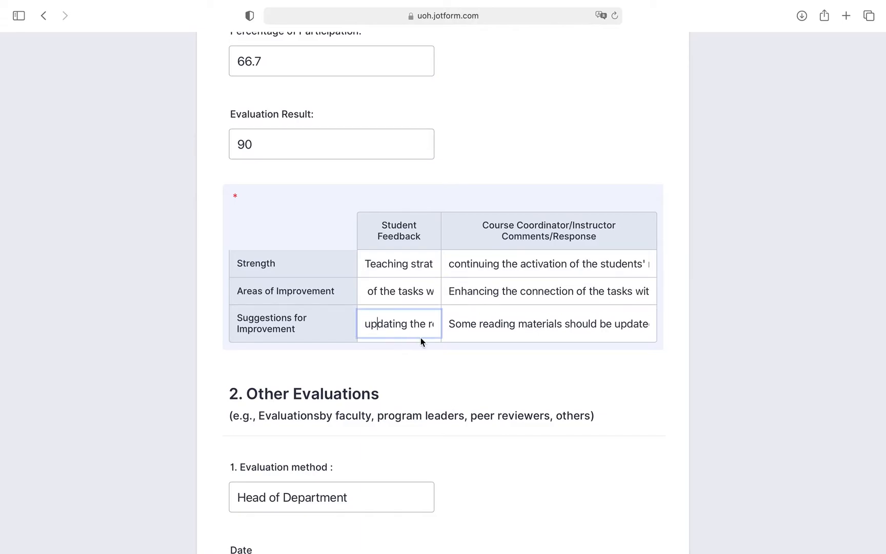
pyautogui.press('Right')
pyautogui.press('Right')
pyautogui.press('Right')
pyautogui.press('Right')
pyautogui.press('Right')
pyautogui.press('Right')
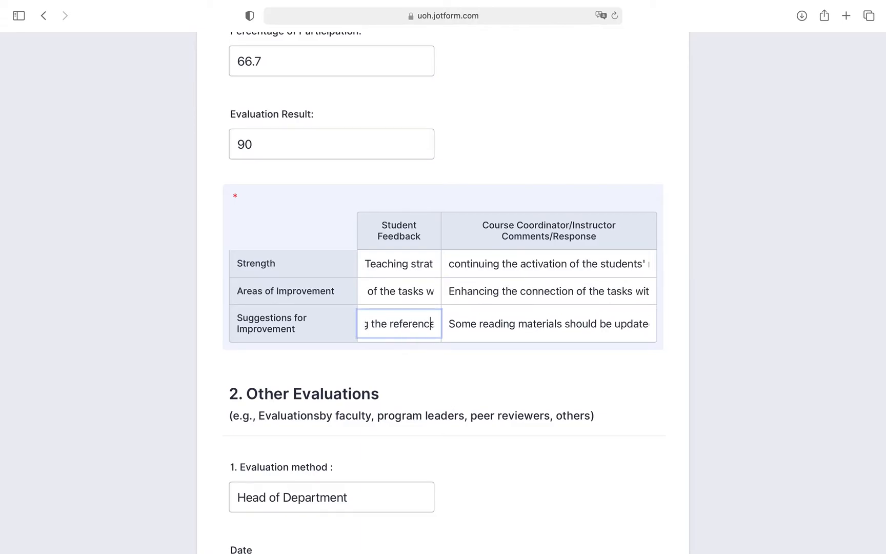
pyautogui.press('Right')
pyautogui.press('Right')
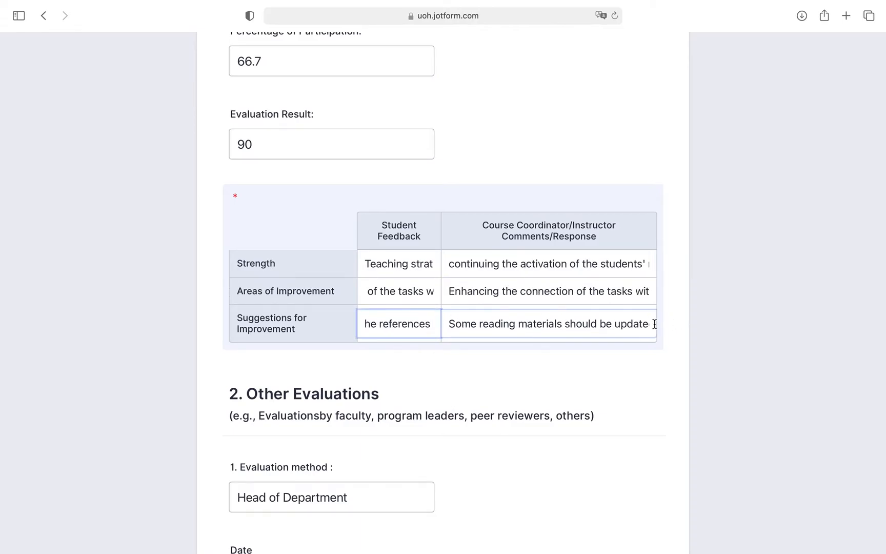
# - Read the Course Coordinator/Instructor response for Suggestions for Improvement through to its end
pyautogui.click(637, 325)
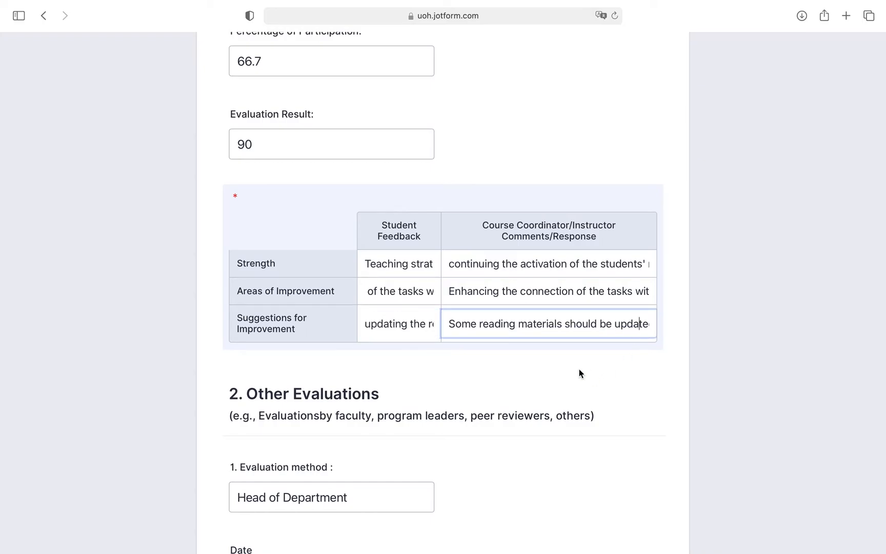
pyautogui.press('Right')
pyautogui.press('Right')
pyautogui.press('Right')
pyautogui.press('Right')
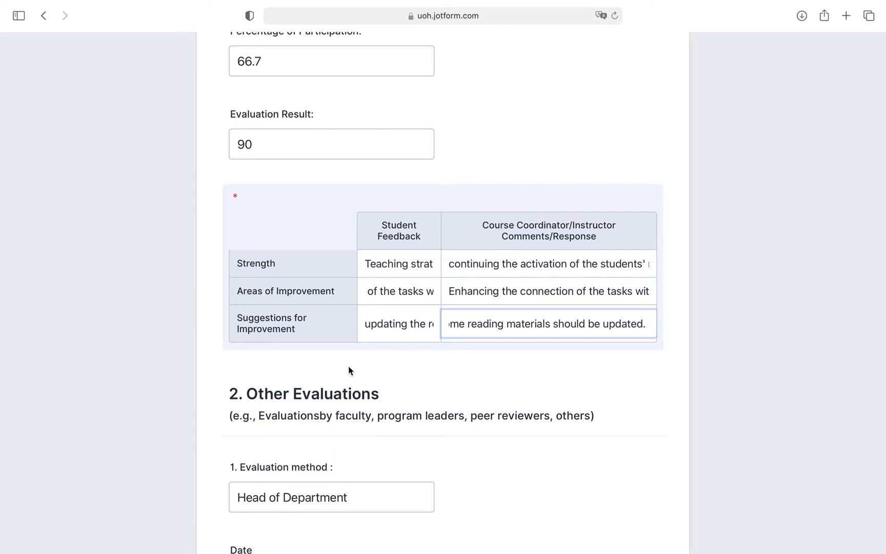
# - Under Other Evaluations, read the Evaluation(s) Comments entry for Strength in the Head of Department table through to its end
pyautogui.scroll(-3, 348, 367)
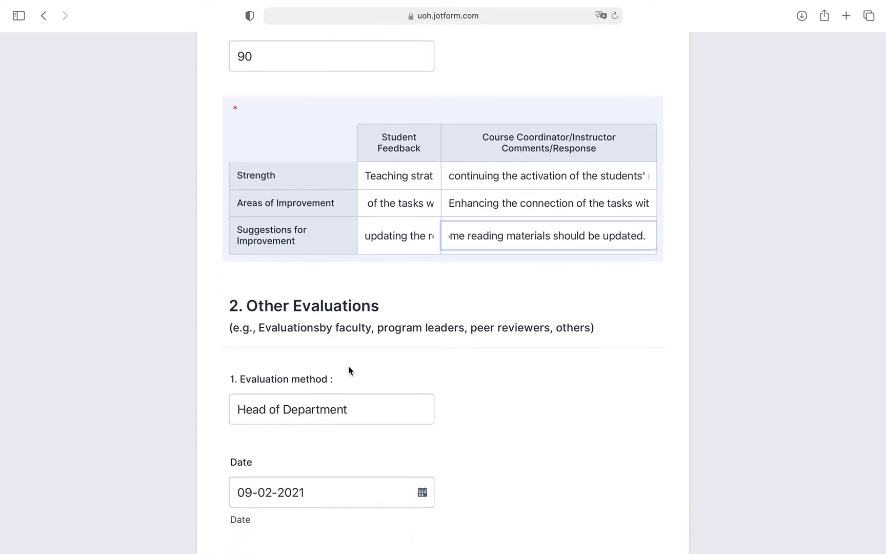
pyautogui.scroll(-3, 348, 366)
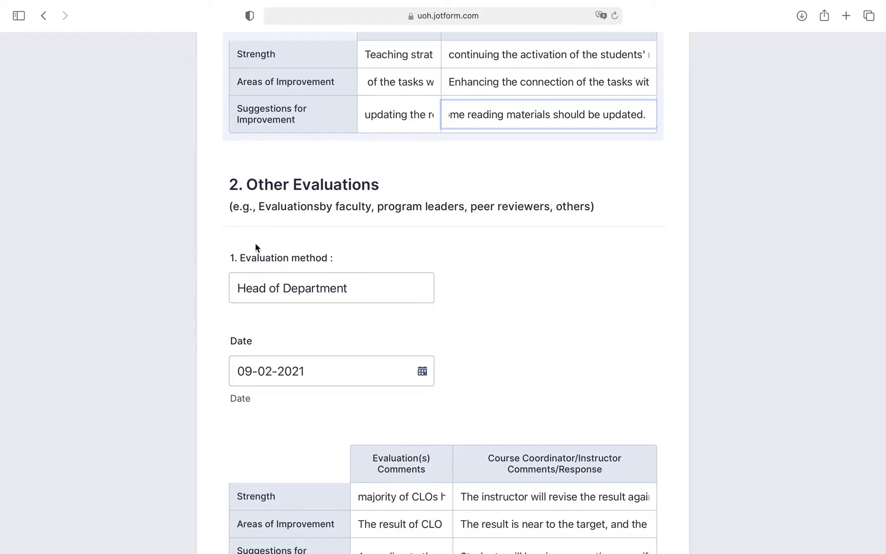
pyautogui.scroll(-3, 259, 248)
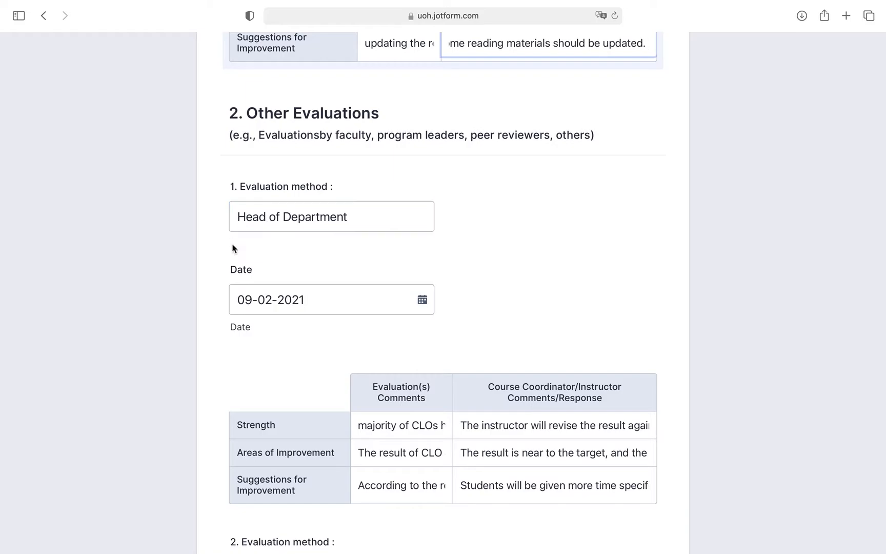
pyautogui.scroll(-1, 310, 247)
pyautogui.scroll(-5, 299, 330)
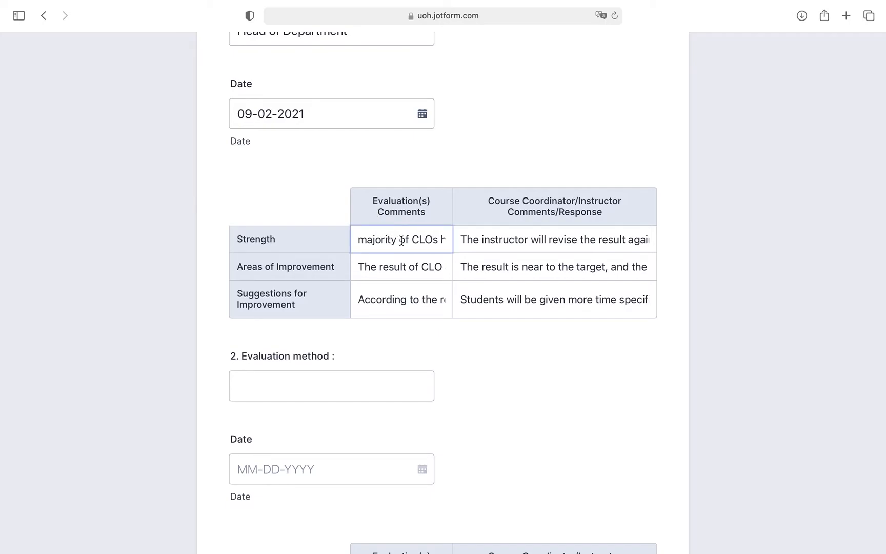
pyautogui.click(420, 241)
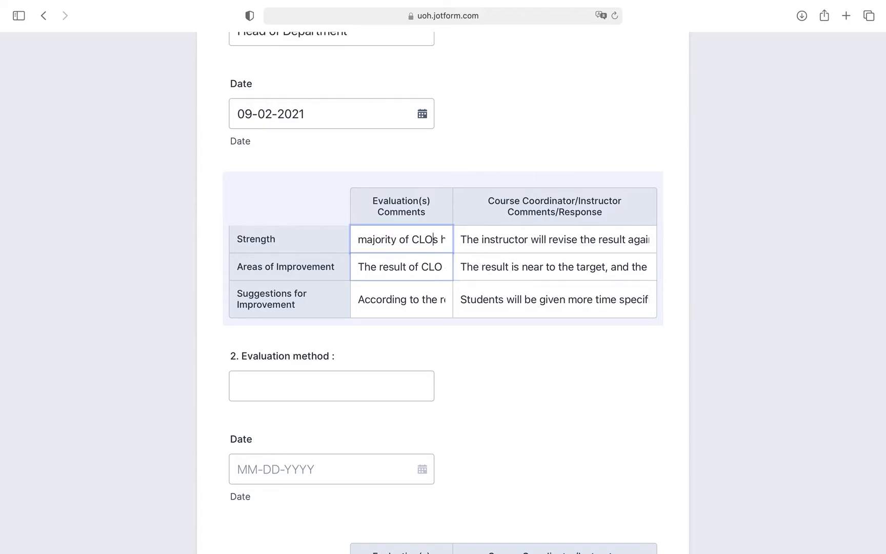
pyautogui.press('Right')
pyautogui.press('Right')
pyautogui.press('Right')
pyautogui.press('Right')
pyautogui.press('Right')
pyautogui.press('Right')
pyautogui.press('Right')
pyautogui.press('Right')
pyautogui.press('Right')
pyautogui.press('Right')
pyautogui.press('Right')
pyautogui.press('Right')
pyautogui.press('Right')
pyautogui.press('Right')
pyautogui.press('Right')
pyautogui.press('Right')
pyautogui.press('Right')
pyautogui.press('Right')
pyautogui.press('Right')
pyautogui.press('Right')
pyautogui.write('.')
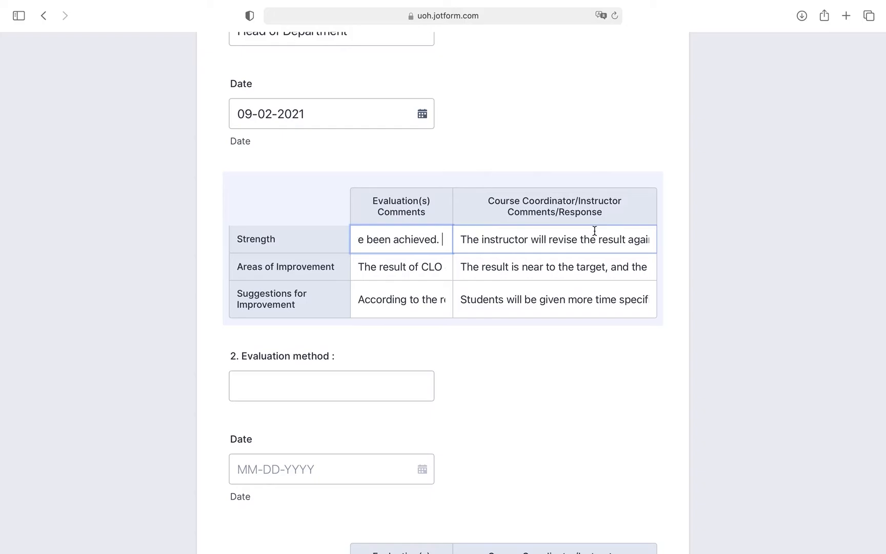
# - Read the Course Coordinator/Instructor response for Strength in the Head of Department evaluation table through to its end
pyautogui.click(644, 241)
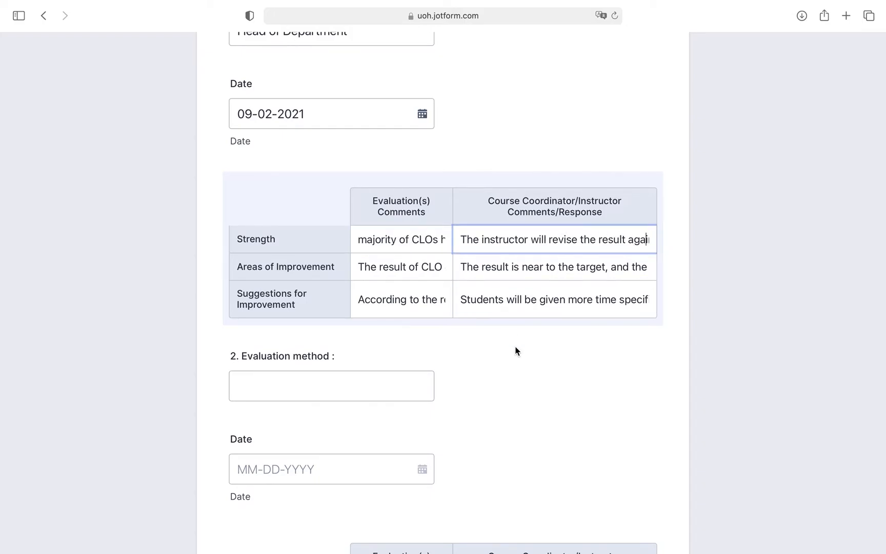
pyautogui.press('Right')
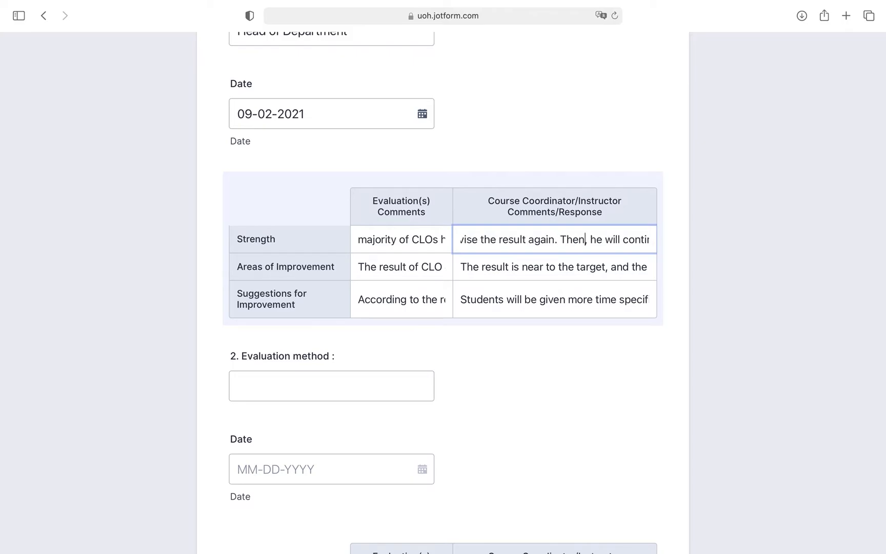
pyautogui.press('Right')
pyautogui.press('Right')
pyautogui.press('Right')
pyautogui.press('Right')
pyautogui.press('Right')
pyautogui.press('Right')
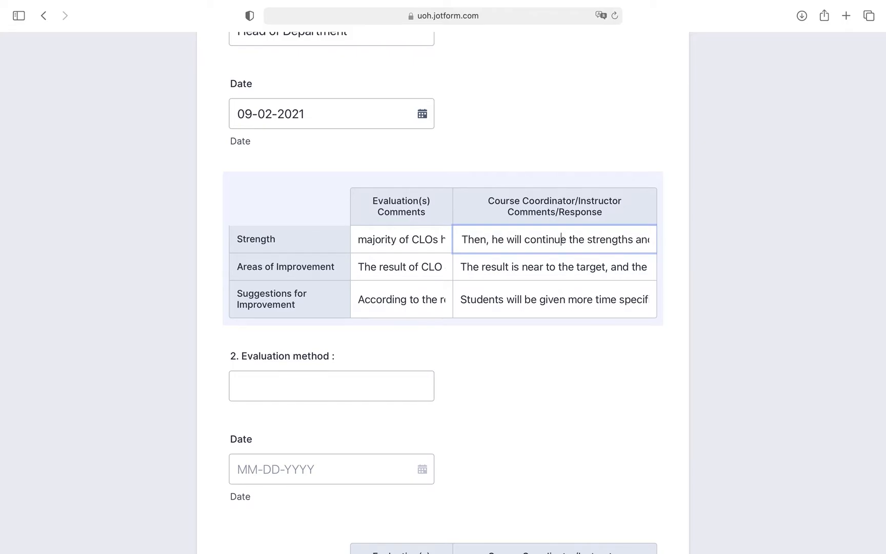
pyautogui.press('Right')
pyautogui.press('Right')
pyautogui.press('Right')
pyautogui.press('Right')
pyautogui.press('Right')
pyautogui.press('Right')
pyautogui.press('Right')
pyautogui.press('Right')
pyautogui.press('Right')
pyautogui.press('Right')
pyautogui.press('Right')
pyautogui.press('Right')
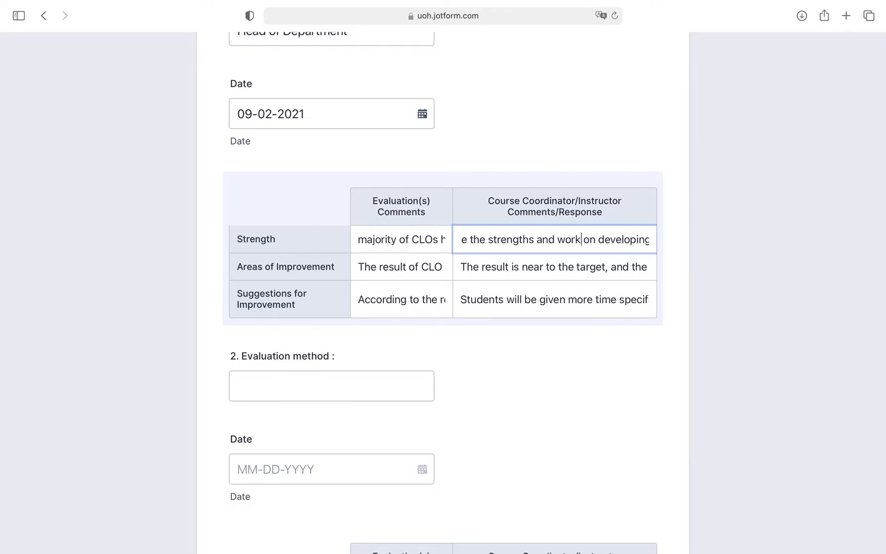
pyautogui.press('Right')
pyautogui.press('Right')
pyautogui.press('Right')
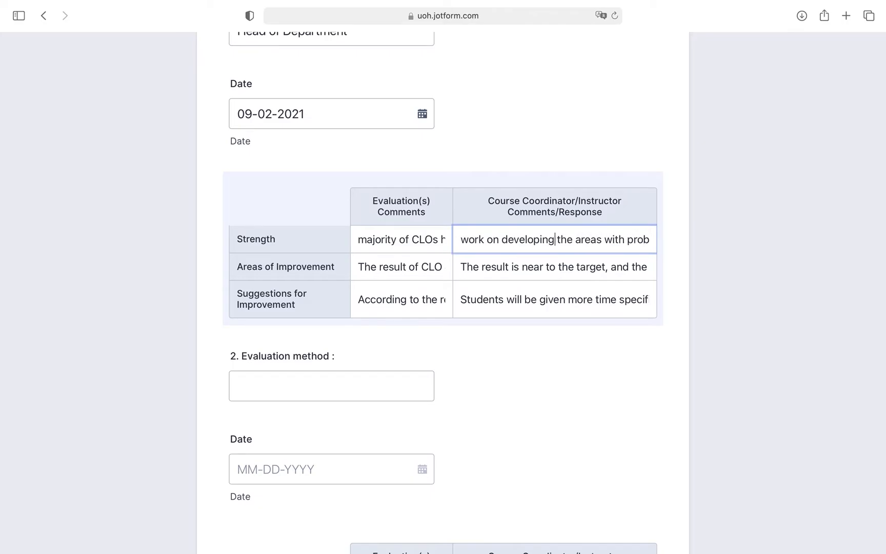
pyautogui.press('Right')
pyautogui.press('Right')
pyautogui.press('Right')
pyautogui.press('Right')
pyautogui.press('Right')
pyautogui.press('Right')
pyautogui.press('Right')
pyautogui.press('Right')
pyautogui.press('Right')
pyautogui.press('Right')
pyautogui.press('Right')
pyautogui.press('Right')
pyautogui.press('Right')
pyautogui.write('.')
# - Read along the Evaluation(s) Comments entry for Areas of Improvement in the Head of Department evaluation table
pyautogui.click(433, 266)
pyautogui.press('Right')
pyautogui.press('Right')
pyautogui.press('Right')
pyautogui.press('Right')
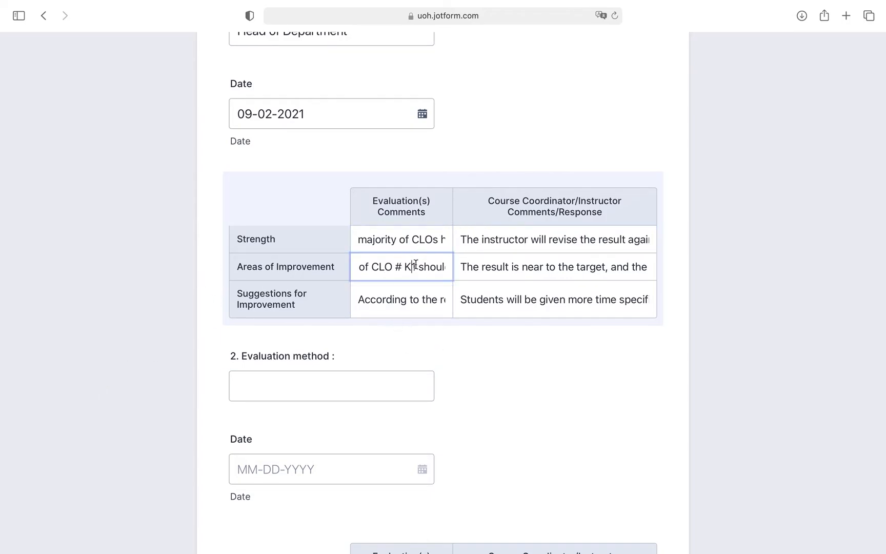
pyautogui.press('Right')
pyautogui.press('Right')
pyautogui.press('Right')
pyautogui.press('Right')
pyautogui.press('Right')
pyautogui.press('Right')
pyautogui.press('Right')
pyautogui.press('Right')
pyautogui.press('Right')
pyautogui.press('Right')
pyautogui.press('Right')
pyautogui.press('Right')
pyautogui.press('Right')
pyautogui.press('Right')
pyautogui.press('Right')
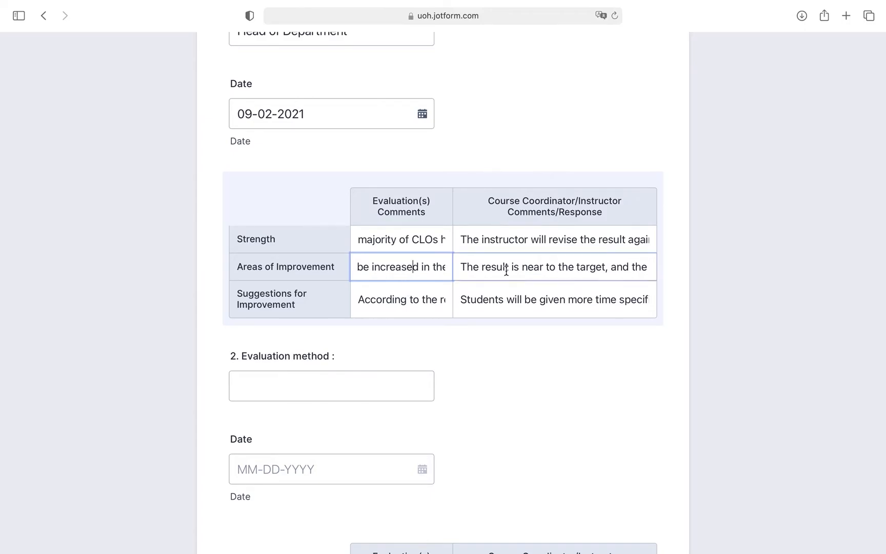
# - Read the Course Coordinator/Instructor response for Areas of Improvement in the Head of Department evaluation table through to its end
pyautogui.click(638, 266)
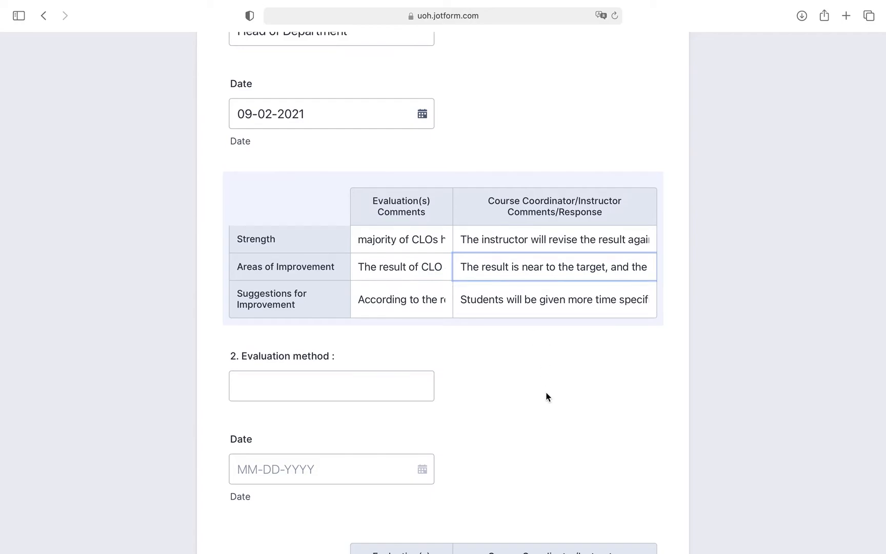
pyautogui.press('Right')
pyautogui.press('Right')
pyautogui.press('Right')
pyautogui.press('Right')
pyautogui.press('Right')
pyautogui.press('Right')
pyautogui.press('Right')
pyautogui.press('Right')
pyautogui.press('Right')
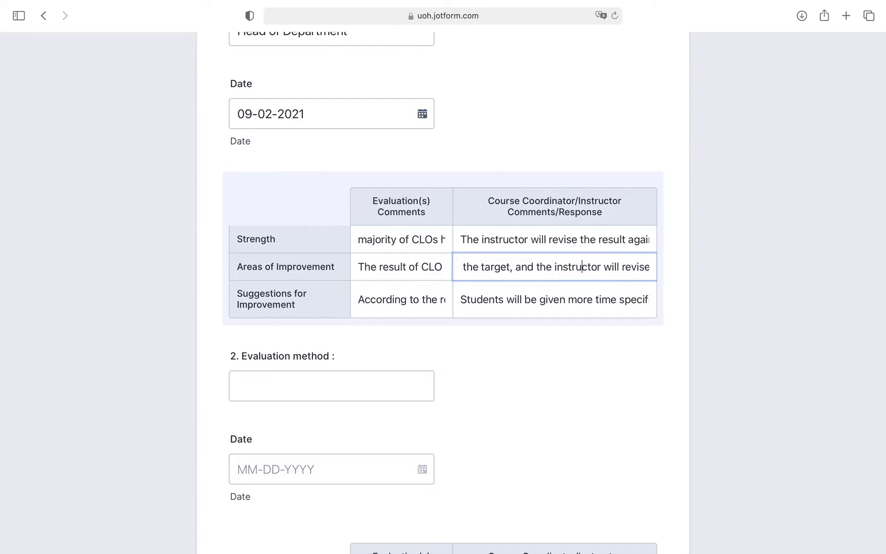
pyautogui.press('Right')
pyautogui.press('Right')
pyautogui.press('Right')
pyautogui.press('Right')
pyautogui.press('Right')
pyautogui.press('Right')
pyautogui.press('Right')
pyautogui.press('Right')
pyautogui.press('Right')
pyautogui.press('Right')
pyautogui.press('Right')
pyautogui.press('Right')
pyautogui.press('Right')
pyautogui.press('Right')
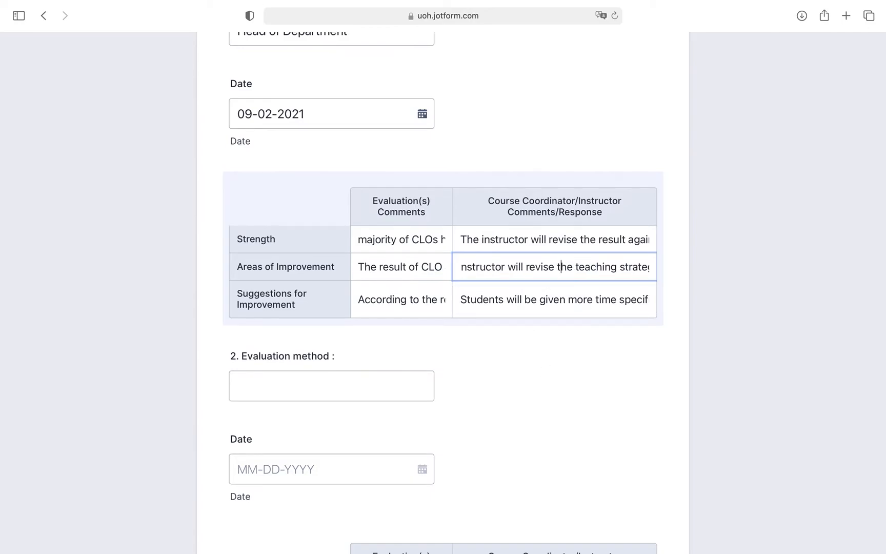
pyautogui.press('Right')
pyautogui.press('Right')
pyautogui.press('Right')
pyautogui.press('Right')
pyautogui.press('Right')
pyautogui.press('Right')
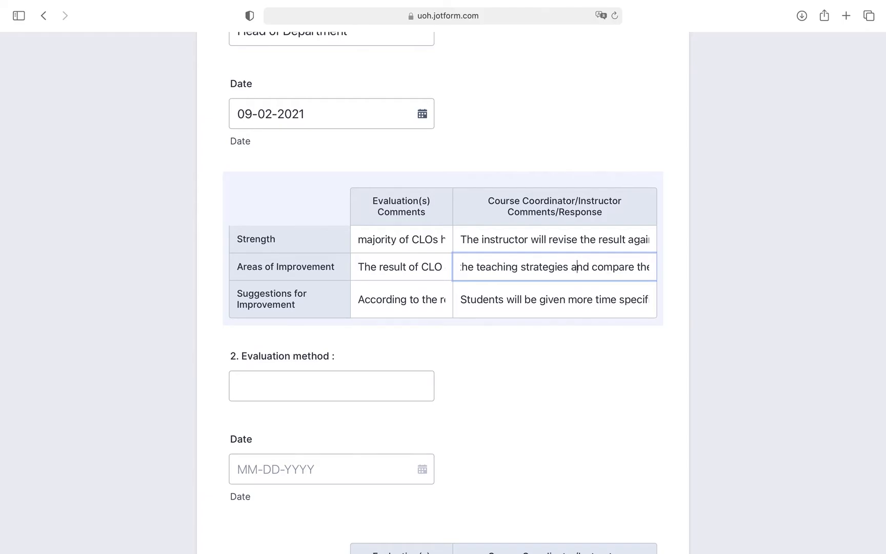
pyautogui.press('Right')
pyautogui.press('Right')
pyautogui.press('Right')
pyautogui.press('Right')
pyautogui.press('Right')
pyautogui.press('Right')
pyautogui.press('Right')
pyautogui.press('Right')
pyautogui.press('Right')
pyautogui.press('Right')
pyautogui.press('Right')
pyautogui.press('Right')
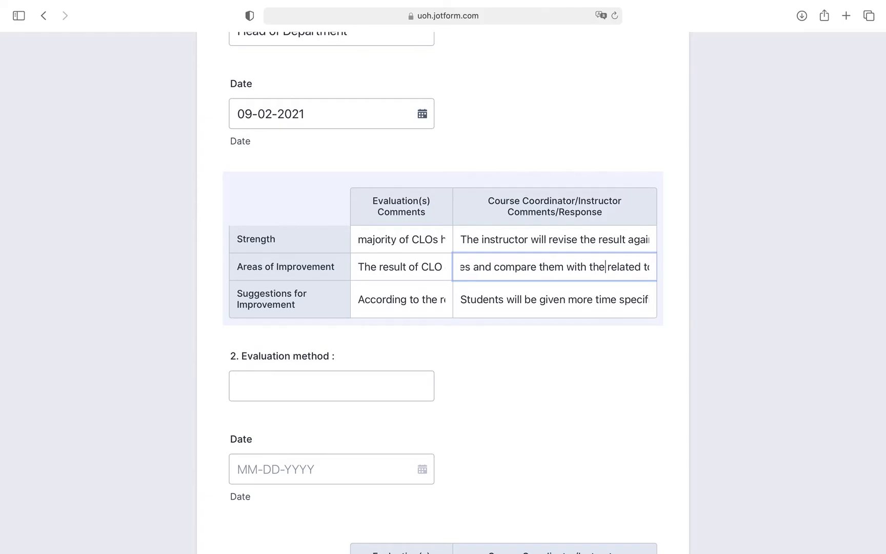
pyautogui.press('Right')
pyautogui.press('Right')
pyautogui.press('Right')
pyautogui.press('Right')
pyautogui.press('Right')
pyautogui.press('Right')
pyautogui.press('Right')
pyautogui.press('Right')
pyautogui.press('Right')
pyautogui.press('Right')
# - Read the Evaluation(s) Comments entry for Suggestions for Improvement in the Head of Department evaluation table through to its end
pyautogui.click(396, 468)
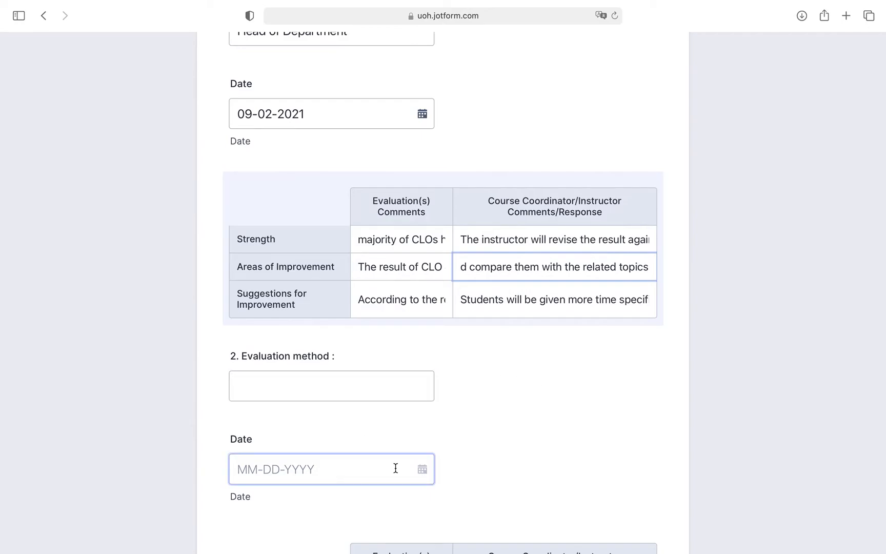
pyautogui.click(343, 374)
pyautogui.click(363, 287)
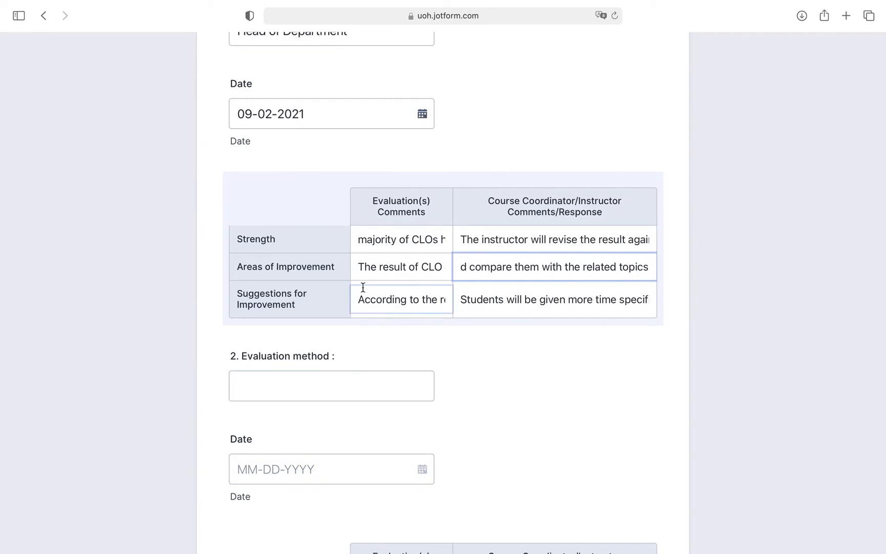
pyautogui.click(409, 301)
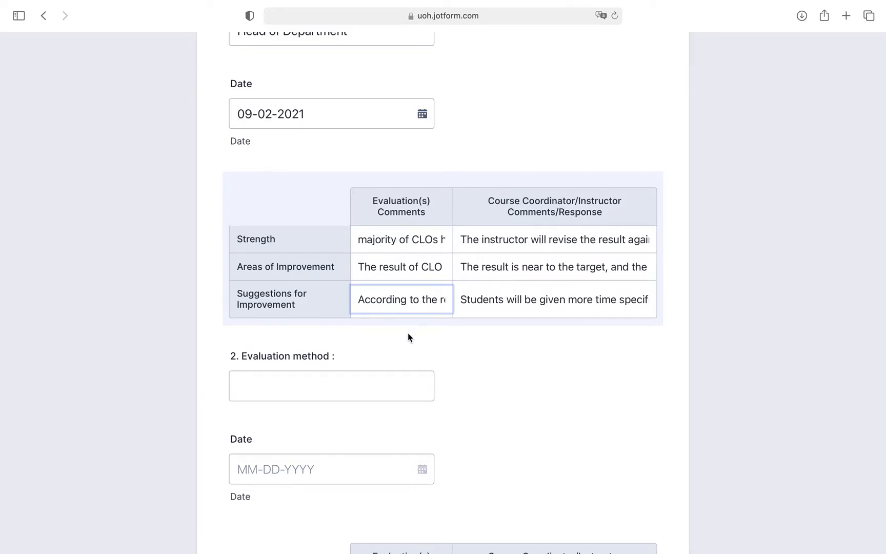
pyautogui.click(425, 299)
pyautogui.press('Right')
pyautogui.press('Right')
pyautogui.press('Right')
pyautogui.press('Right')
pyautogui.press('Right')
pyautogui.press('Right')
pyautogui.press('Right')
pyautogui.press('Right')
pyautogui.press('Right')
pyautogui.press('Right')
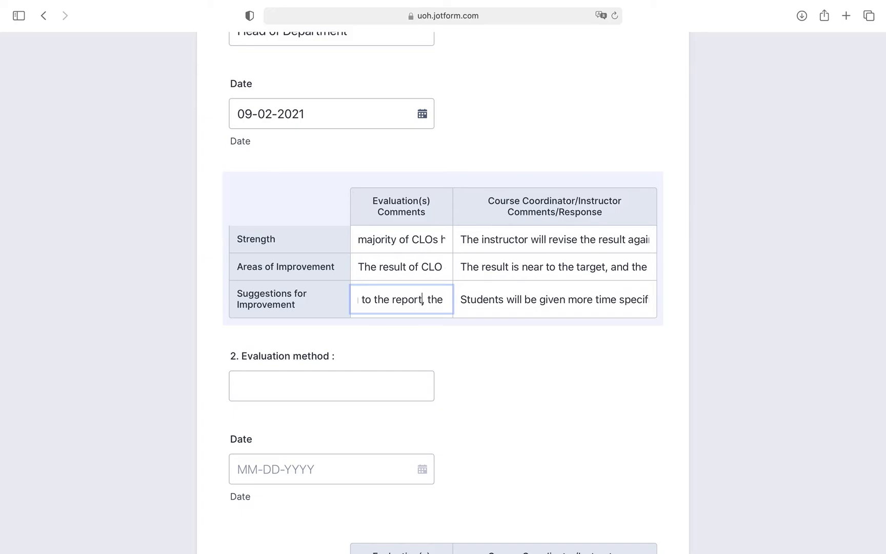
pyautogui.press('Right')
pyautogui.press('Right')
pyautogui.press('Right')
pyautogui.press('Right')
pyautogui.press('Right')
pyautogui.press('Right')
pyautogui.press('Right')
pyautogui.press('Right')
pyautogui.press('Right')
pyautogui.press('Right')
pyautogui.press('Right')
pyautogui.press('Right')
pyautogui.press('Right')
pyautogui.press('Right')
pyautogui.press('Right')
pyautogui.press('Right')
pyautogui.press('Right')
pyautogui.press('Right')
pyautogui.press('Right')
pyautogui.press('Right')
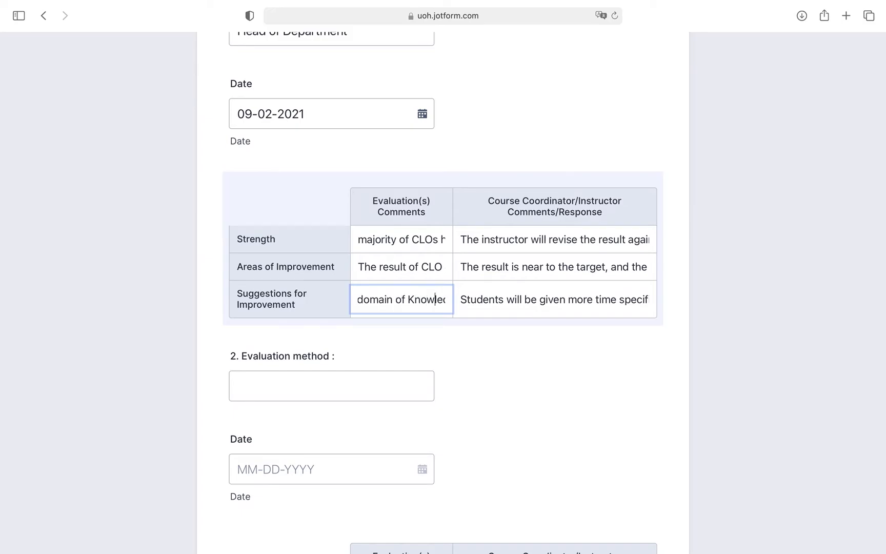
pyautogui.press('Right')
pyautogui.press('Right')
pyautogui.press('Right')
pyautogui.press('Right')
pyautogui.press('Right')
pyautogui.press('Right')
pyautogui.press('Right')
pyautogui.press('Right')
pyautogui.press('Right')
pyautogui.press('Right')
pyautogui.press('Right')
pyautogui.press('Right')
pyautogui.press('Right')
pyautogui.press('Right')
pyautogui.press('Right')
pyautogui.press('Right')
pyautogui.press('Right')
pyautogui.press('Right')
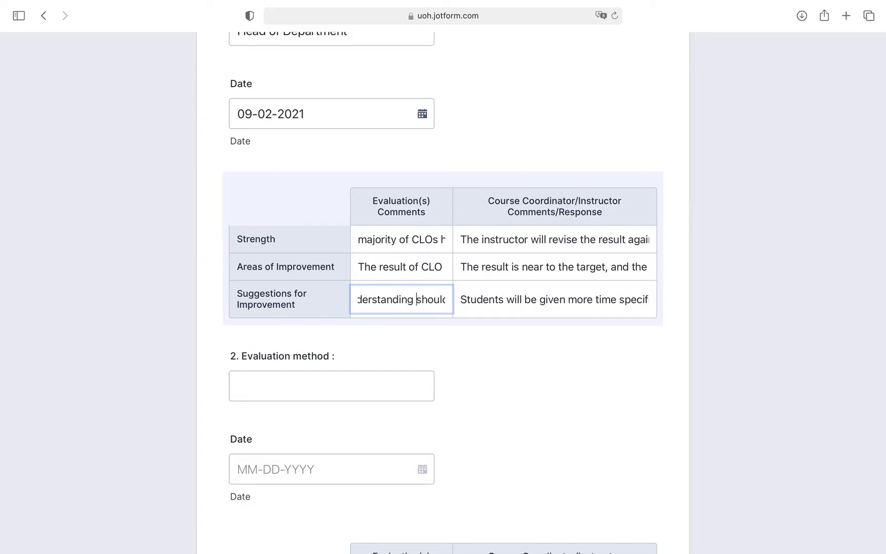
pyautogui.press('Right')
pyautogui.press('Right')
pyautogui.press('Right')
pyautogui.press('Right')
pyautogui.press('Right')
pyautogui.press('Right')
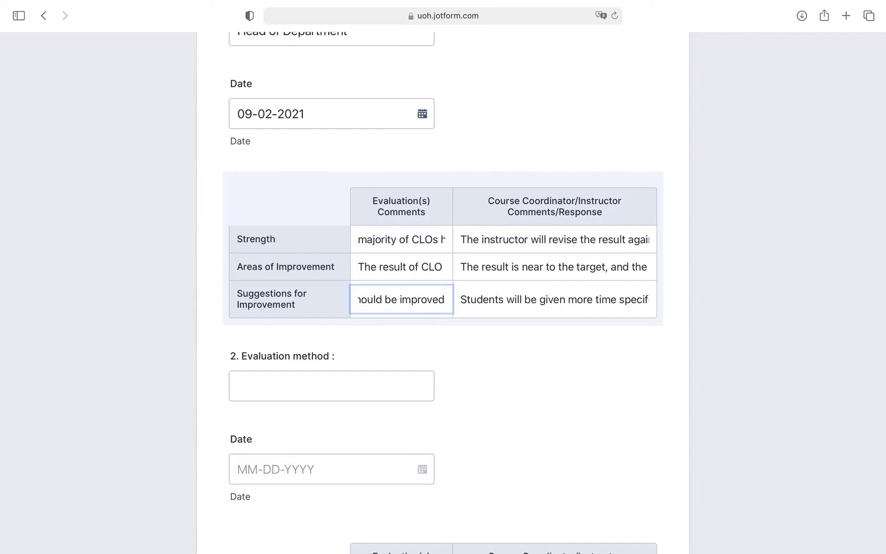
# - Read the Course Coordinator/Instructor response for Suggestions for Improvement in the Head of Department evaluation table through to its end
pyautogui.click(636, 302)
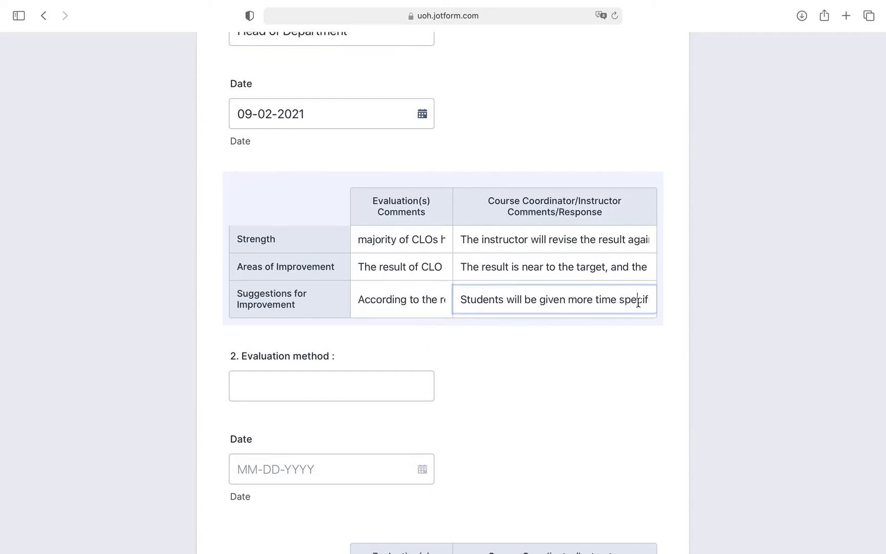
pyautogui.press('Right')
pyautogui.press('Right')
pyautogui.press('Right')
pyautogui.press('Right')
pyautogui.press('Right')
pyautogui.press('Right')
pyautogui.press('Right')
pyautogui.press('Right')
pyautogui.press('Right')
pyautogui.press('Right')
pyautogui.press('Right')
pyautogui.press('Right')
pyautogui.press('Right')
pyautogui.press('Right')
pyautogui.press('Right')
pyautogui.press('Right')
pyautogui.press('Right')
pyautogui.press('Right')
pyautogui.press('Right')
pyautogui.press('Right')
pyautogui.press('Right')
pyautogui.press('Right')
pyautogui.press('Right')
pyautogui.press('Right')
pyautogui.press('Right')
pyautogui.press('Right')
pyautogui.press('Right')
pyautogui.press('Right')
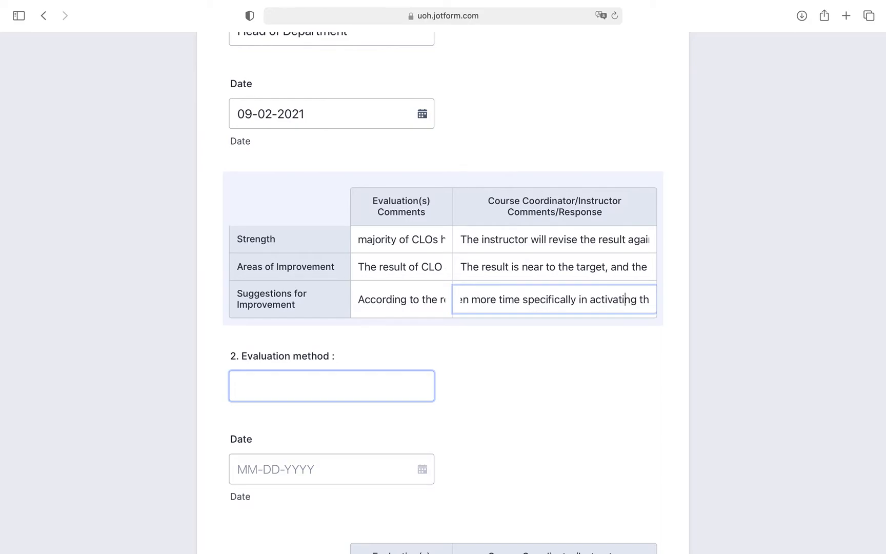
pyautogui.press('Right')
pyautogui.press('Right')
pyautogui.press('Right')
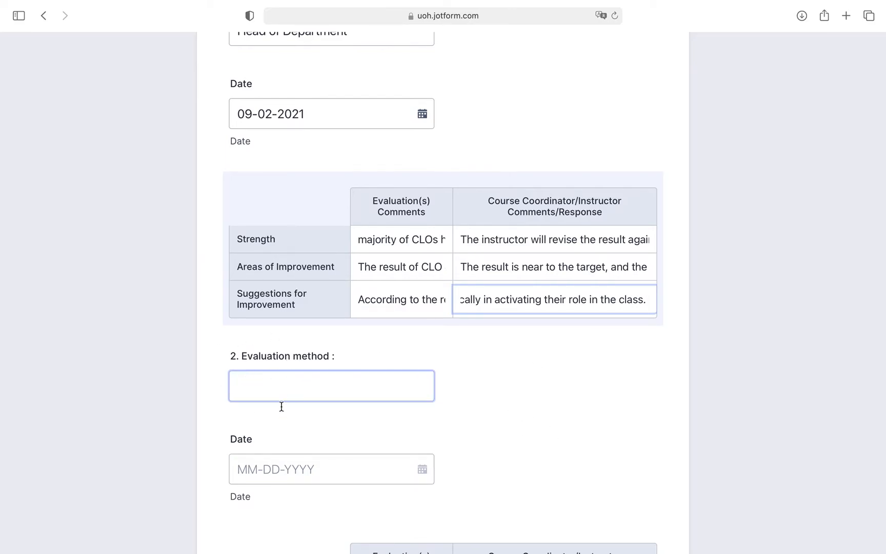
# - Look over the Recommendations entry and the evaluation sections, and advance the form to section F, Difficulties and Challenges
pyautogui.scroll(-7, 513, 389)
pyautogui.scroll(-8, 526, 393)
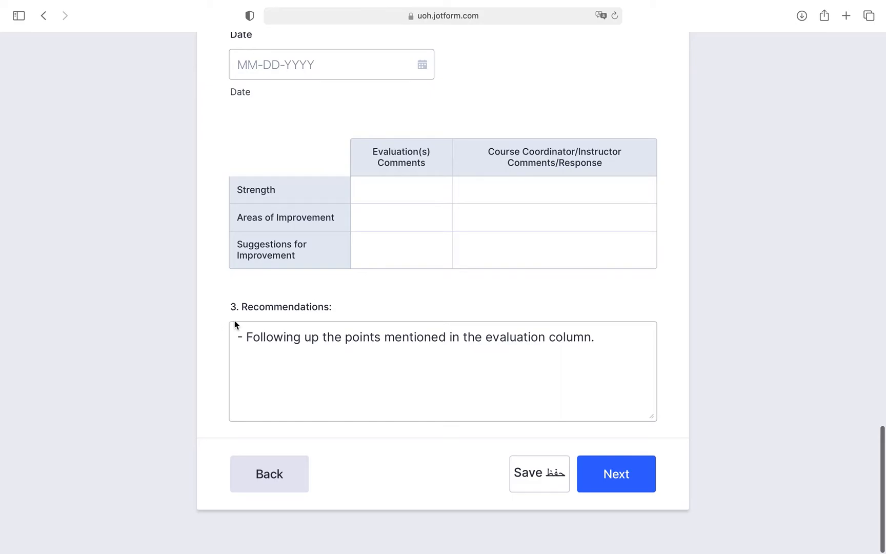
pyautogui.scroll(18, 235, 320)
pyautogui.scroll(7, 235, 320)
pyautogui.scroll(-8, 234, 319)
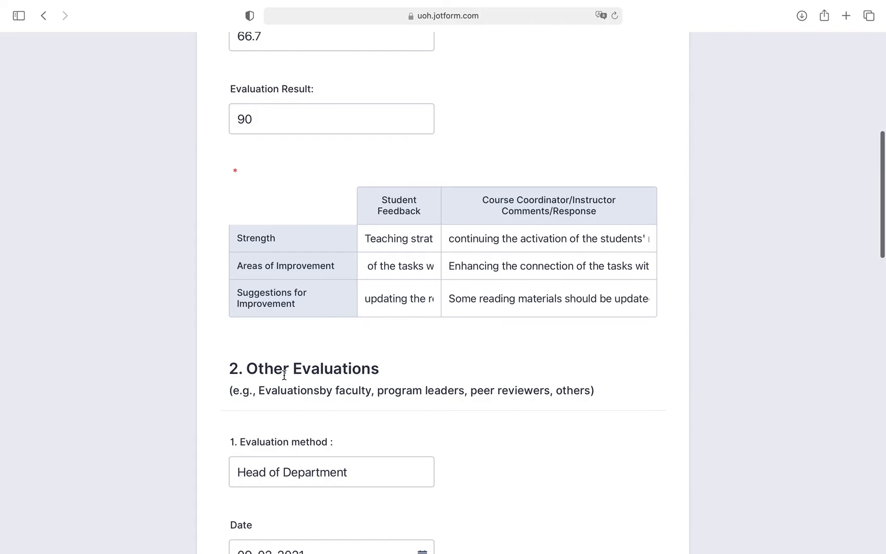
pyautogui.scroll(-18, 284, 375)
pyautogui.click(592, 474)
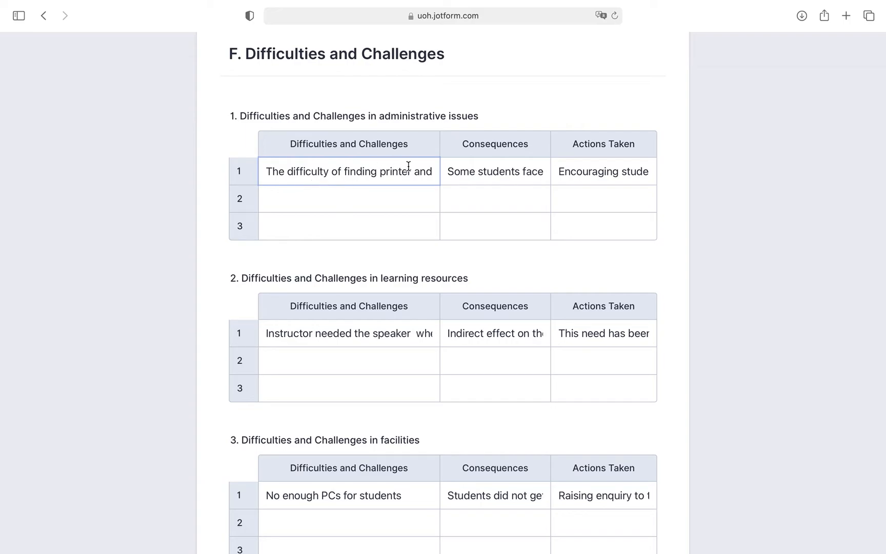
# - Read the first Difficulties and Challenges entry under administrative issues through to its end
pyautogui.click(423, 174)
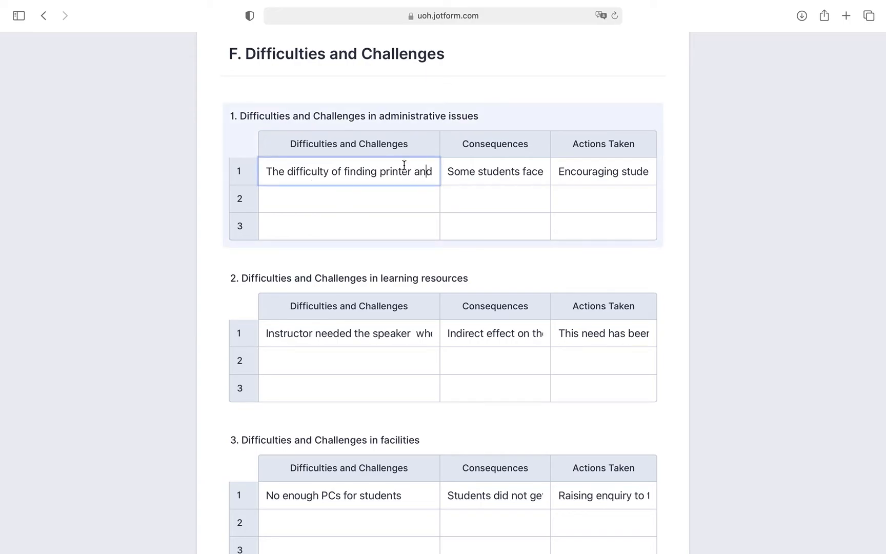
pyautogui.press('Right')
pyautogui.press('Right')
pyautogui.press('Right')
pyautogui.press('Right')
pyautogui.press('Right')
pyautogui.press('Right')
pyautogui.press('Right')
pyautogui.press('Right')
pyautogui.press('Right')
pyautogui.press('Right')
pyautogui.press('Right')
pyautogui.press('Right')
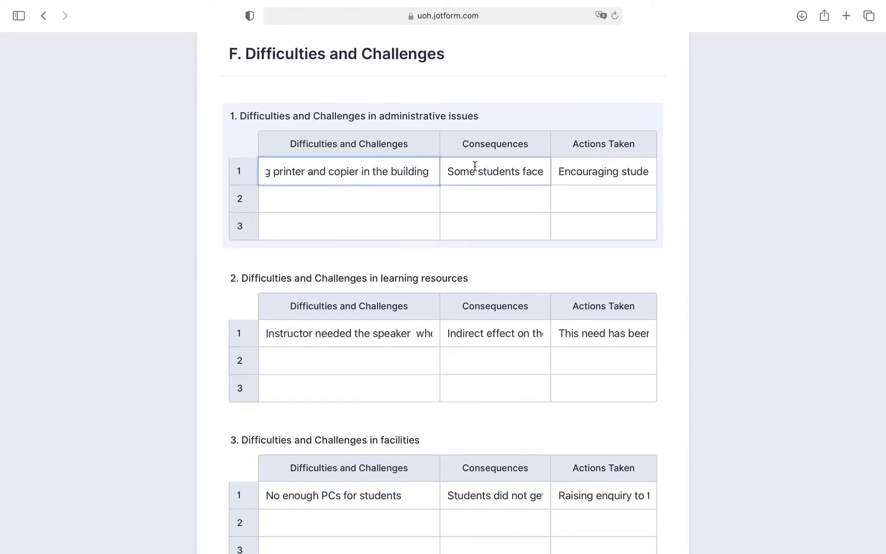
# - Read the first Consequences entry under administrative issues through to its end
pyautogui.click(536, 171)
pyautogui.press('Right')
pyautogui.press('Right')
pyautogui.press('Right')
pyautogui.press('Right')
pyautogui.press('Right')
pyautogui.press('Right')
pyautogui.press('Right')
pyautogui.press('Right')
pyautogui.press('Right')
pyautogui.press('Right')
pyautogui.press('Right')
pyautogui.press('Right')
pyautogui.press('Right')
pyautogui.press('Right')
pyautogui.press('Right')
pyautogui.press('Right')
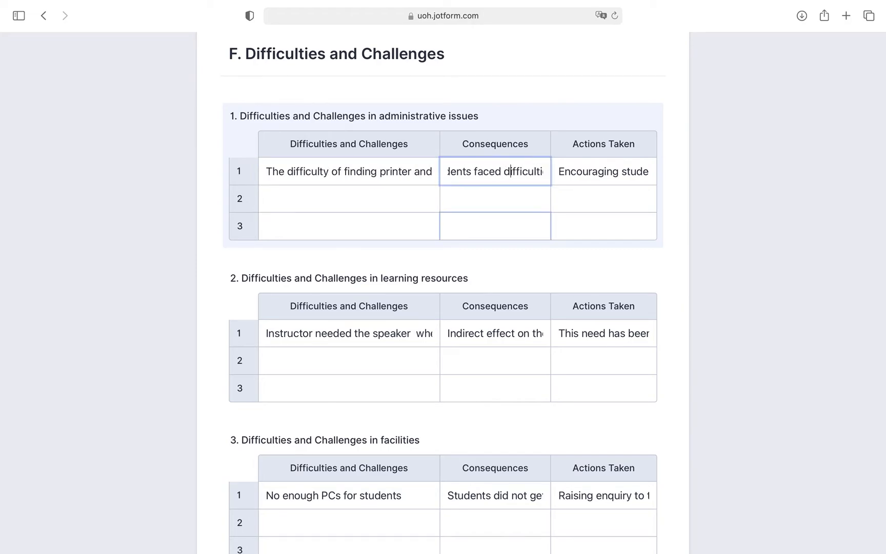
pyautogui.press('Right')
pyautogui.press('Right')
pyautogui.press('Right')
pyautogui.press('Right')
pyautogui.press('Right')
pyautogui.press('Right')
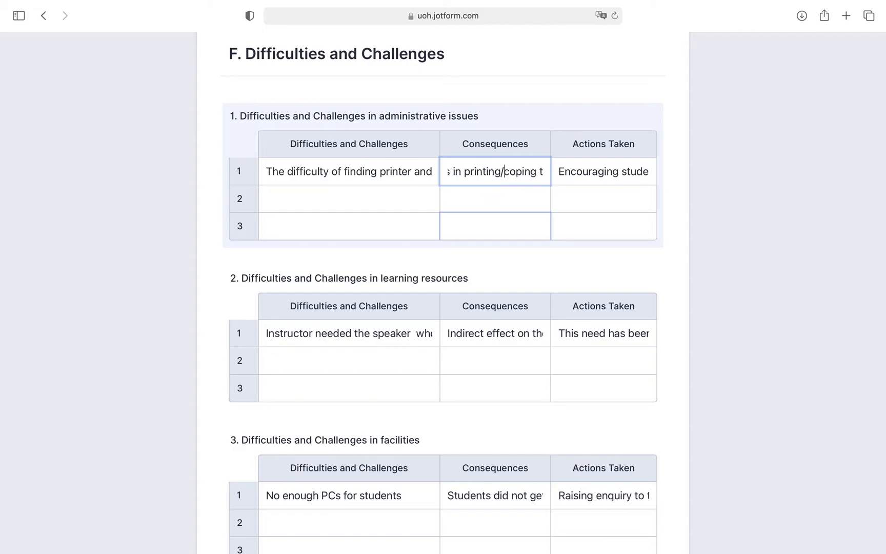
pyautogui.press('Right')
pyautogui.press('Right')
pyautogui.press('Right')
pyautogui.press('Right')
pyautogui.press('Right')
pyautogui.press('Right')
pyautogui.press('Right')
pyautogui.press('Right')
pyautogui.press('Right')
pyautogui.press('Right')
pyautogui.press('Right')
pyautogui.press('Right')
pyautogui.press('Right')
pyautogui.press('Right')
pyautogui.press('Right')
pyautogui.press('Right')
pyautogui.press('Right')
pyautogui.press('Right')
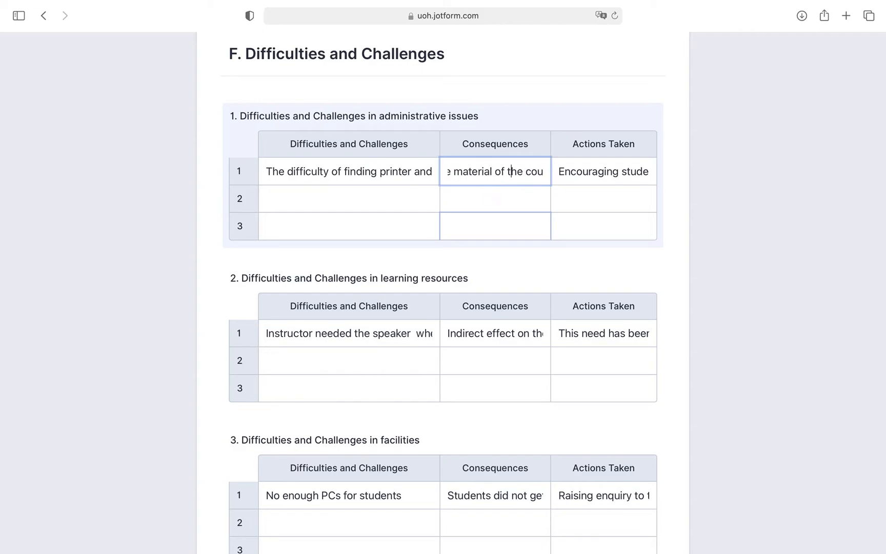
# - Read the first Actions Taken entry under administrative issues through to its end
pyautogui.click(619, 180)
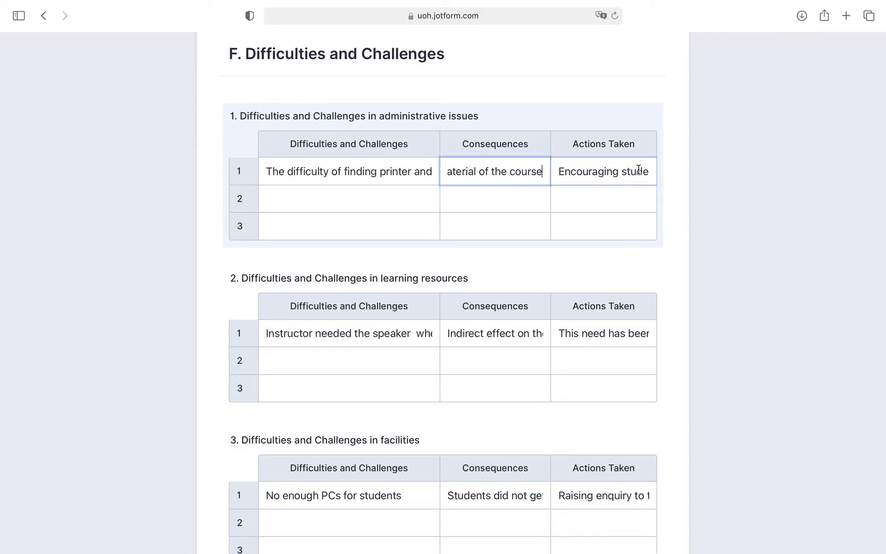
pyautogui.click(614, 205)
pyautogui.press('Right')
pyautogui.press('Right')
pyautogui.press('Right')
pyautogui.press('Right')
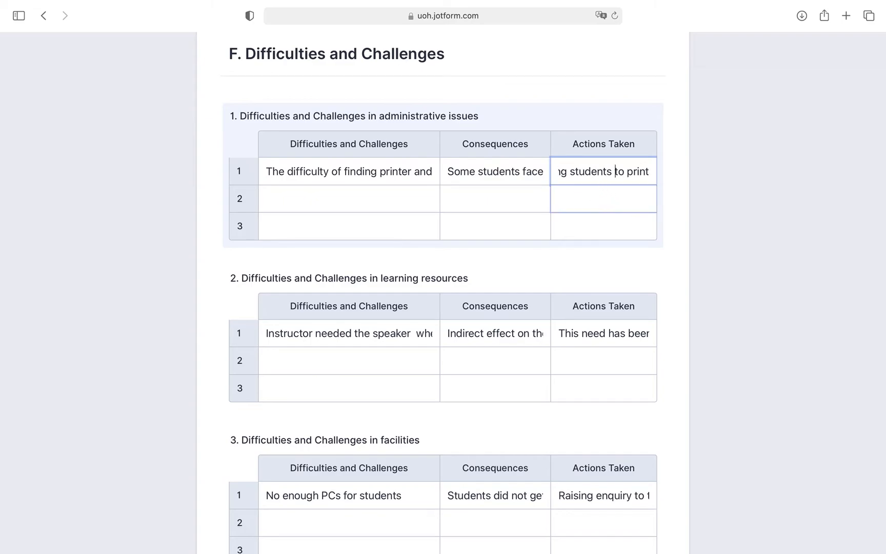
pyautogui.press('Right')
pyautogui.press('Right')
pyautogui.press('Right')
pyautogui.press('Right')
pyautogui.press('Right')
pyautogui.press('Right')
pyautogui.press('Right')
pyautogui.press('Right')
pyautogui.press('Right')
pyautogui.press('Right')
pyautogui.press('Right')
pyautogui.press('Right')
pyautogui.press('Right')
pyautogui.press('Right')
pyautogui.press('Right')
pyautogui.press('Right')
pyautogui.press('Right')
pyautogui.press('Right')
pyautogui.press('Right')
pyautogui.press('Right')
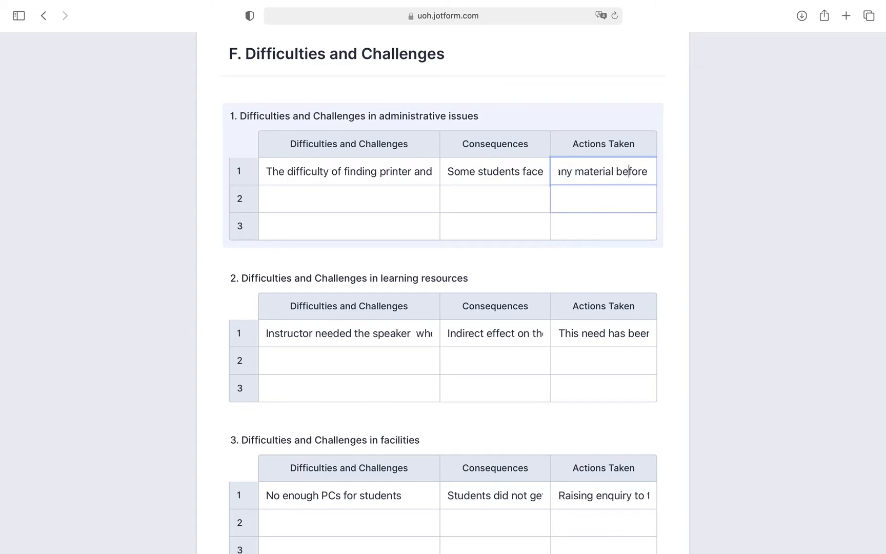
pyautogui.press('Right')
pyautogui.press('Right')
pyautogui.press('Right')
pyautogui.press('Right')
pyautogui.press('Right')
pyautogui.press('Right')
pyautogui.press('Right')
pyautogui.press('Right')
pyautogui.press('Right')
pyautogui.press('Right')
pyautogui.press('Right')
pyautogui.press('Right')
pyautogui.press('Right')
pyautogui.press('Right')
pyautogui.press('Right')
pyautogui.press('Right')
pyautogui.press('Right')
pyautogui.press('Right')
pyautogui.press('Right')
pyautogui.press('Right')
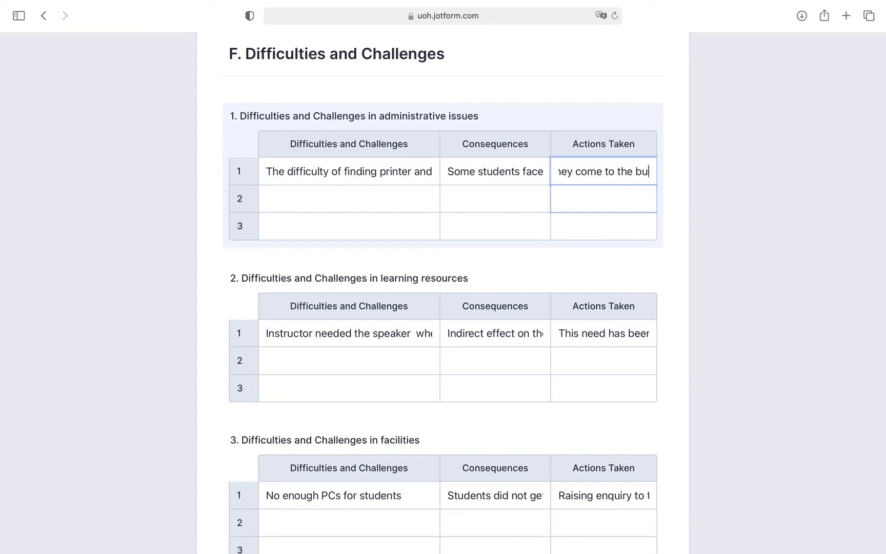
pyautogui.press('Right')
pyautogui.press('Right')
pyautogui.press('Right')
pyautogui.press('Right')
pyautogui.press('Right')
pyautogui.press('Right')
pyautogui.press('Right')
pyautogui.press('Right')
pyautogui.press('Right')
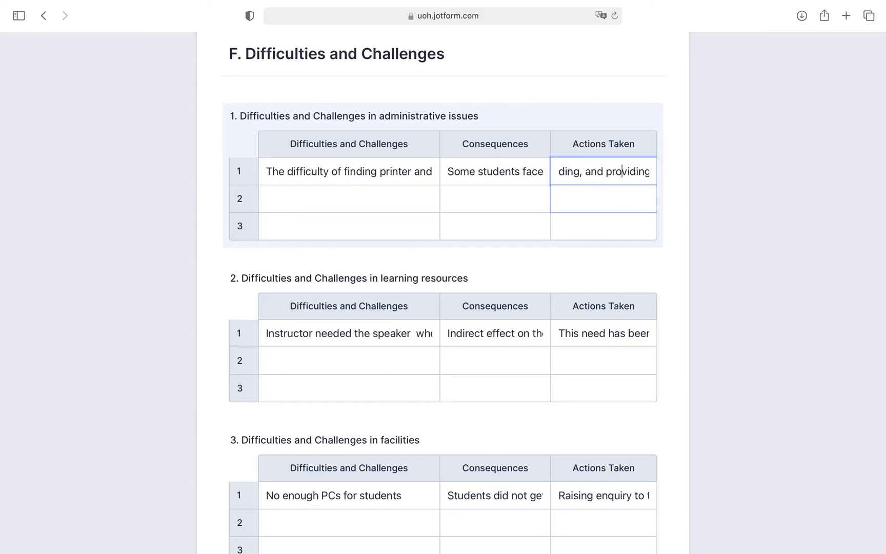
pyautogui.press('Right')
pyautogui.press('Right')
pyautogui.press('Right')
pyautogui.press('Right')
pyautogui.press('Right')
pyautogui.press('Right')
pyautogui.press('Right')
pyautogui.press('Right')
pyautogui.press('Right')
pyautogui.press('Right')
pyautogui.press('Right')
pyautogui.press('Right')
pyautogui.press('Right')
pyautogui.press('Right')
pyautogui.press('Right')
pyautogui.press('Right')
pyautogui.press('Right')
pyautogui.press('Right')
pyautogui.press('Right')
pyautogui.press('Right')
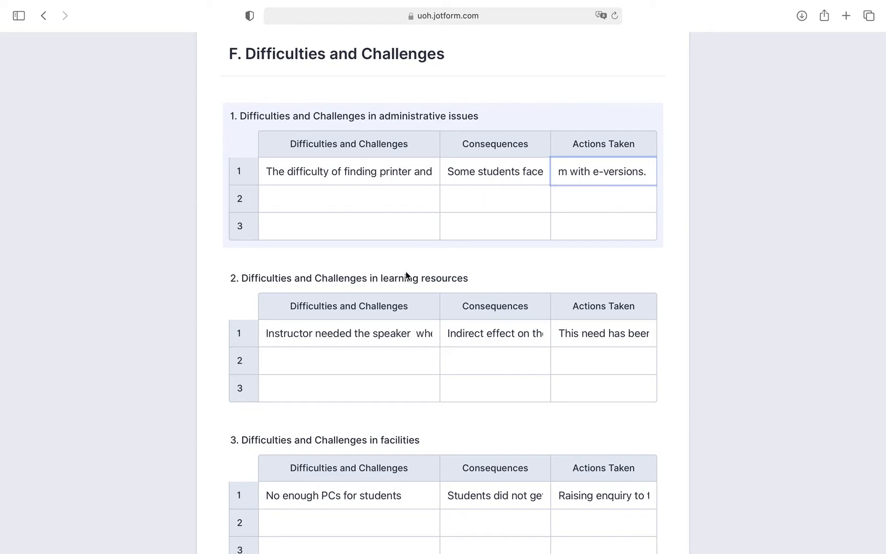
# - Read the first Difficulties and Challenges entry under learning resources through to its end
pyautogui.scroll(-2, 221, 304)
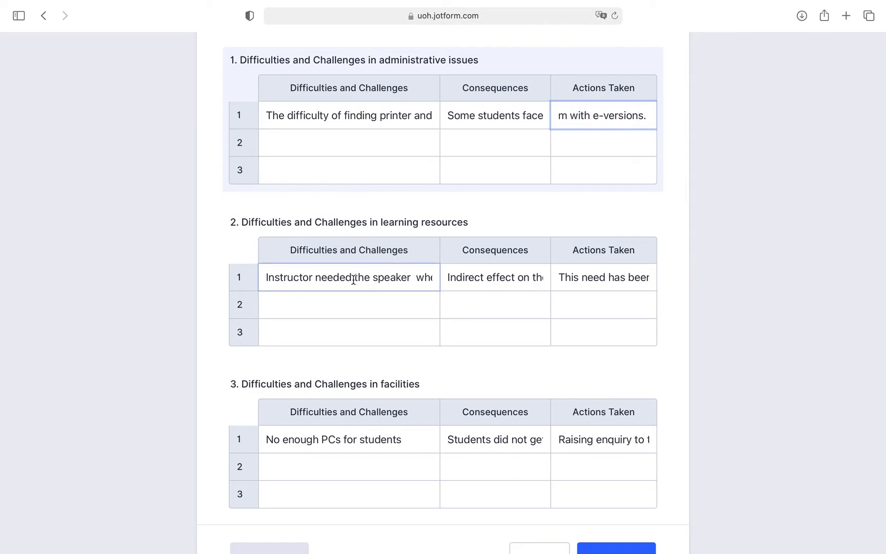
pyautogui.click(423, 277)
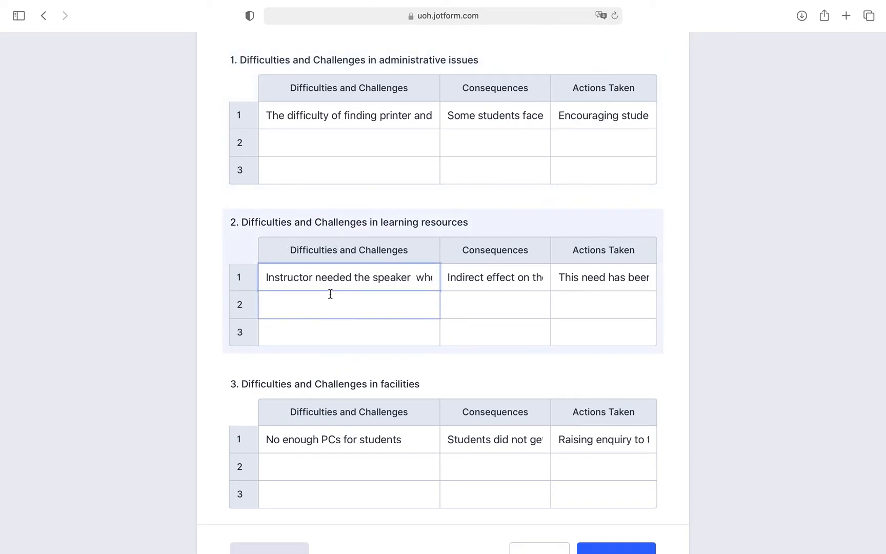
pyautogui.press('Right')
pyautogui.press('Right')
pyautogui.press('Right')
pyautogui.press('Right')
pyautogui.press('Right')
pyautogui.press('Right')
pyautogui.press('Right')
pyautogui.press('Right')
pyautogui.press('Right')
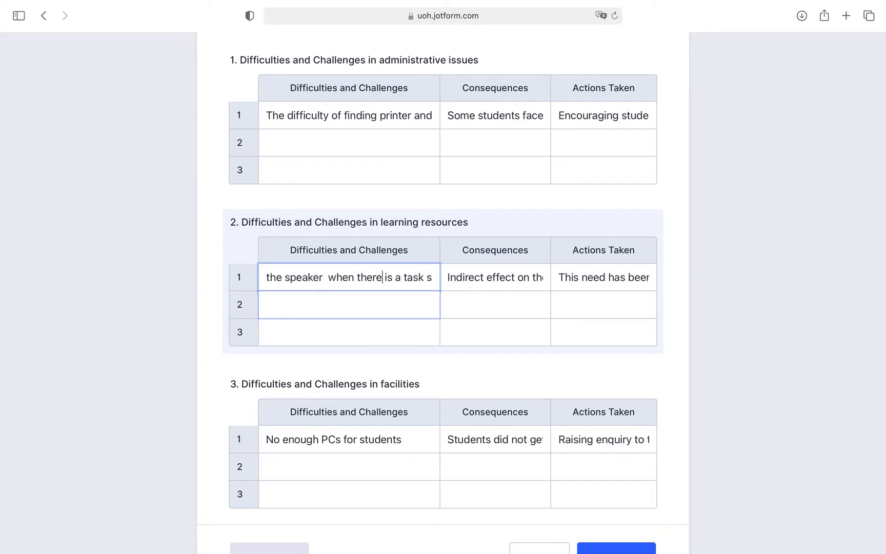
pyautogui.press('Right')
pyautogui.press('Right')
pyautogui.press('Right')
pyautogui.press('Right')
pyautogui.press('Right')
pyautogui.press('Right')
pyautogui.press('Right')
pyautogui.press('Right')
pyautogui.press('Right')
pyautogui.press('Right')
pyautogui.press('Right')
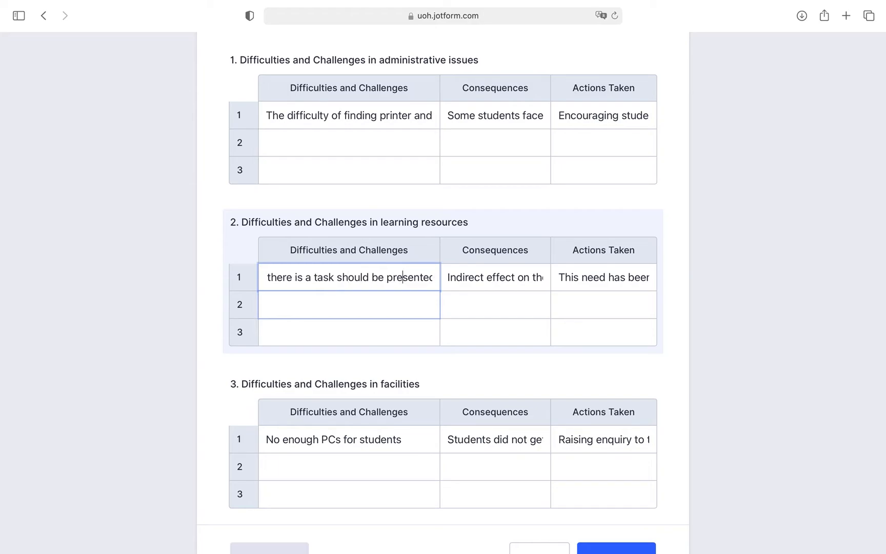
pyautogui.press('Right')
pyautogui.press('Right')
pyautogui.press('Right')
pyautogui.press('Right')
pyautogui.press('Right')
pyautogui.press('Right')
pyautogui.press('Right')
pyautogui.press('Right')
pyautogui.press('Right')
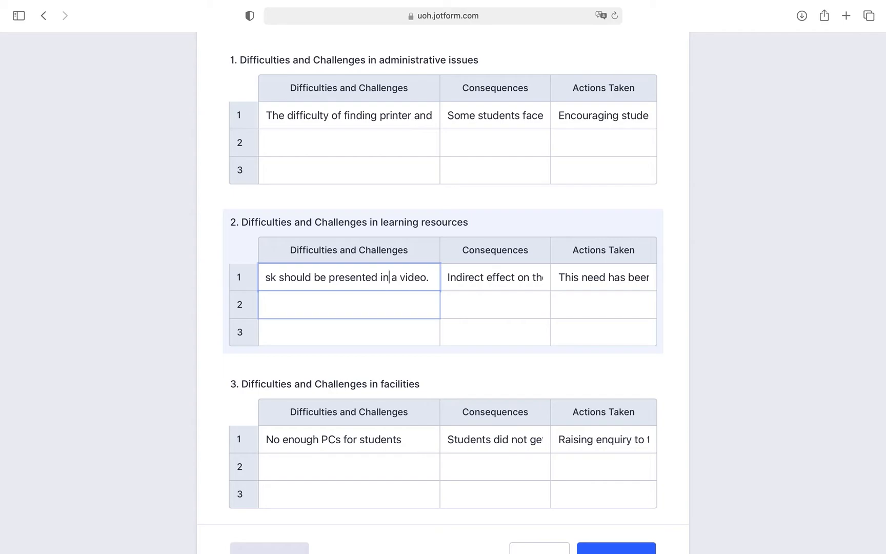
# - Read the first Consequences entry under learning resources through to its end
pyautogui.click(543, 281)
pyautogui.press('Right')
pyautogui.press('Right')
pyautogui.press('Right')
pyautogui.press('Right')
pyautogui.press('Right')
pyautogui.press('Right')
pyautogui.press('Right')
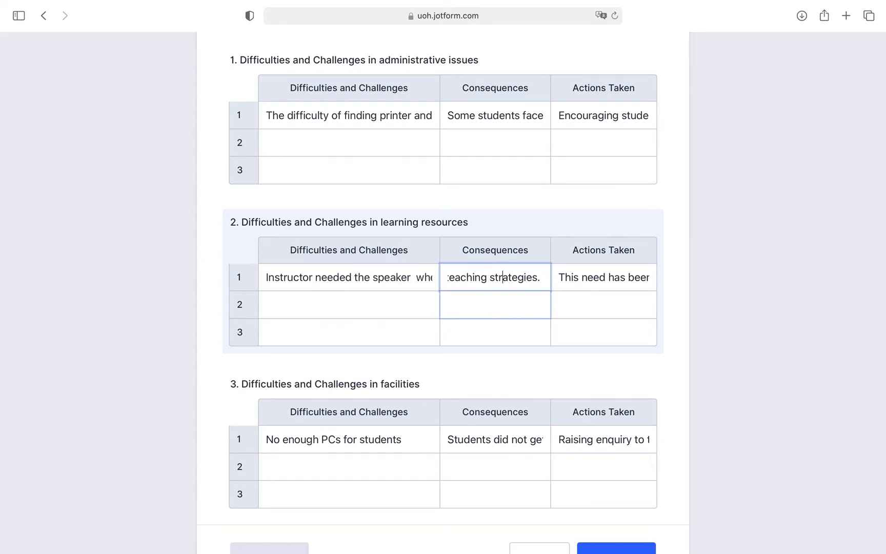
# - Read the first Actions Taken entry under learning resources through to its end
pyautogui.click(631, 272)
pyautogui.click(639, 278)
pyautogui.press('Right')
pyautogui.press('Right')
pyautogui.press('Right')
pyautogui.press('Right')
pyautogui.press('Right')
pyautogui.press('Right')
pyautogui.press('Right')
pyautogui.press('Right')
pyautogui.press('Right')
pyautogui.press('Right')
pyautogui.press('Right')
pyautogui.press('Right')
pyautogui.press('Right')
pyautogui.press('Right')
pyautogui.press('Right')
pyautogui.press('Right')
pyautogui.press('Right')
pyautogui.press('Right')
pyautogui.press('Right')
pyautogui.press('Right')
pyautogui.press('Right')
pyautogui.press('Right')
pyautogui.press('Right')
pyautogui.press('Right')
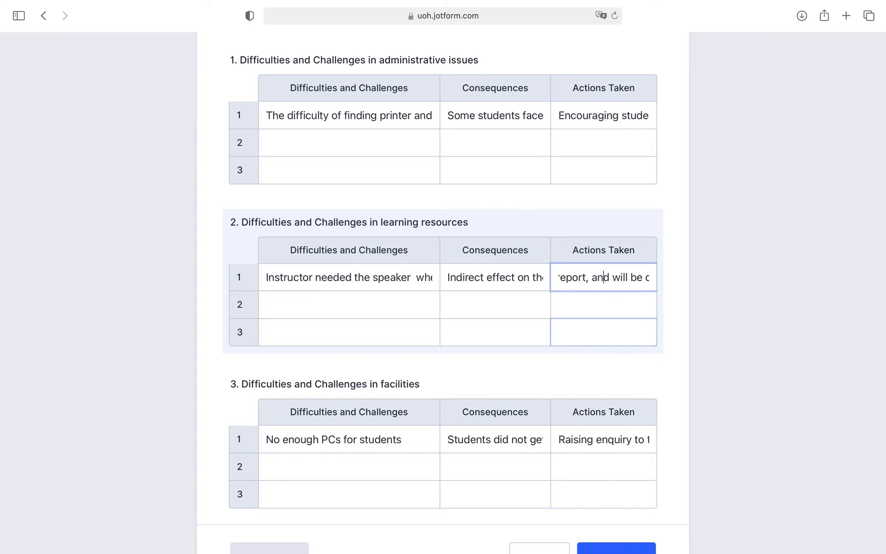
pyautogui.press('Right')
pyautogui.press('Right')
pyautogui.press('Right')
pyautogui.press('Right')
pyautogui.press('Right')
pyautogui.press('Right')
pyautogui.press('Right')
pyautogui.press('Right')
pyautogui.press('Right')
pyautogui.press('Right')
pyautogui.press('Right')
pyautogui.press('Right')
pyautogui.press('Right')
pyautogui.press('Right')
pyautogui.press('Right')
pyautogui.press('Right')
pyautogui.press('Right')
pyautogui.press('Right')
pyautogui.press('Right')
pyautogui.press('Right')
pyautogui.press('Right')
pyautogui.press('Right')
pyautogui.press('Right')
pyautogui.press('Right')
pyautogui.press('Right')
pyautogui.press('Right')
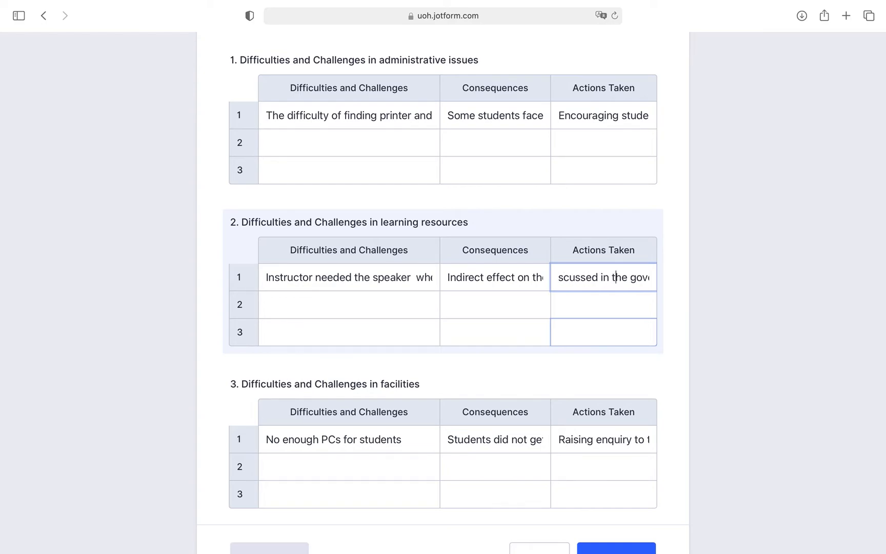
pyautogui.press('Right')
pyautogui.press('Right')
pyautogui.press('Right')
pyautogui.press('Right')
pyautogui.press('Right')
pyautogui.press('Right')
pyautogui.press('Right')
pyautogui.press('Right')
pyautogui.press('Right')
pyautogui.press('Right')
pyautogui.press('Right')
pyautogui.press('Right')
pyautogui.press('Right')
pyautogui.press('Right')
pyautogui.press('Right')
pyautogui.press('Right')
pyautogui.press('Right')
pyautogui.press('Right')
pyautogui.press('Right')
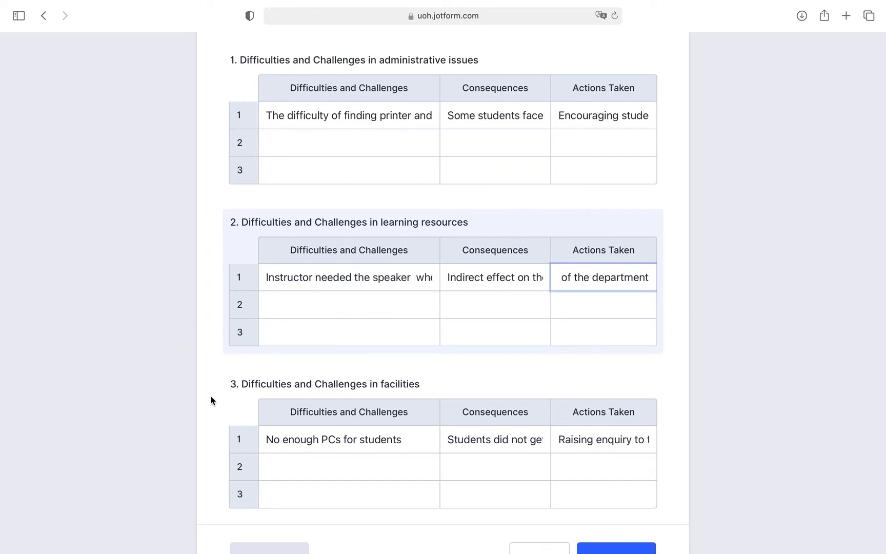
# - Review the first Difficulties and Challenges entry under facilities and read its Consequences entry through to the end
pyautogui.scroll(-3, 251, 383)
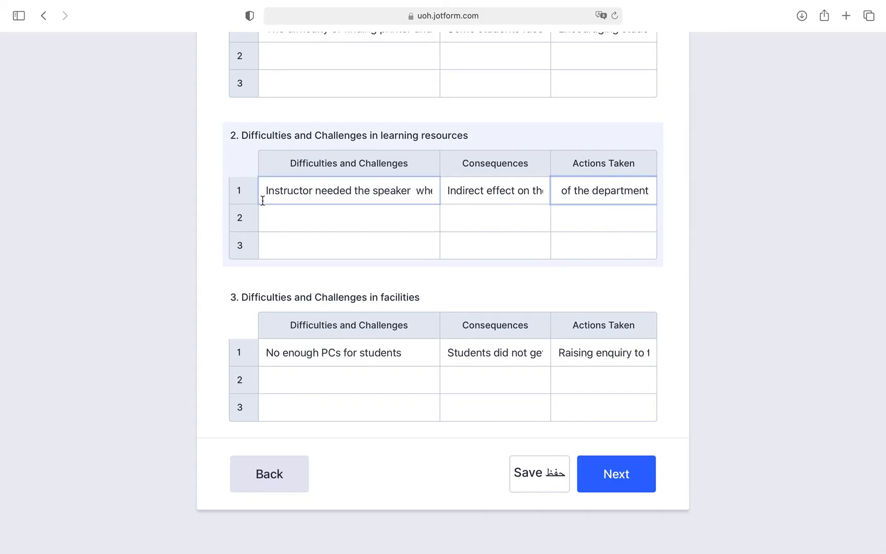
pyautogui.scroll(-1, 337, 264)
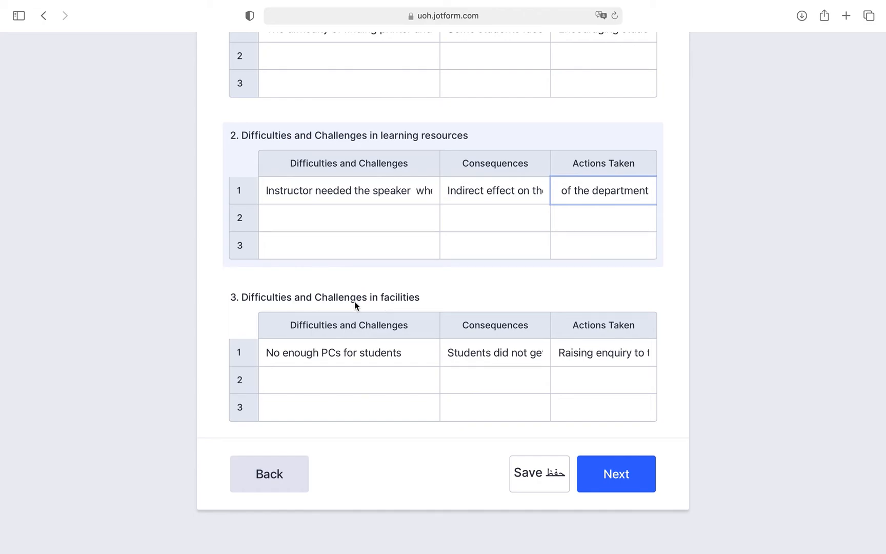
pyautogui.click(414, 353)
pyautogui.click(534, 354)
pyautogui.press('Right')
pyautogui.press('Right')
pyautogui.press('Right')
pyautogui.press('Right')
pyautogui.press('Right')
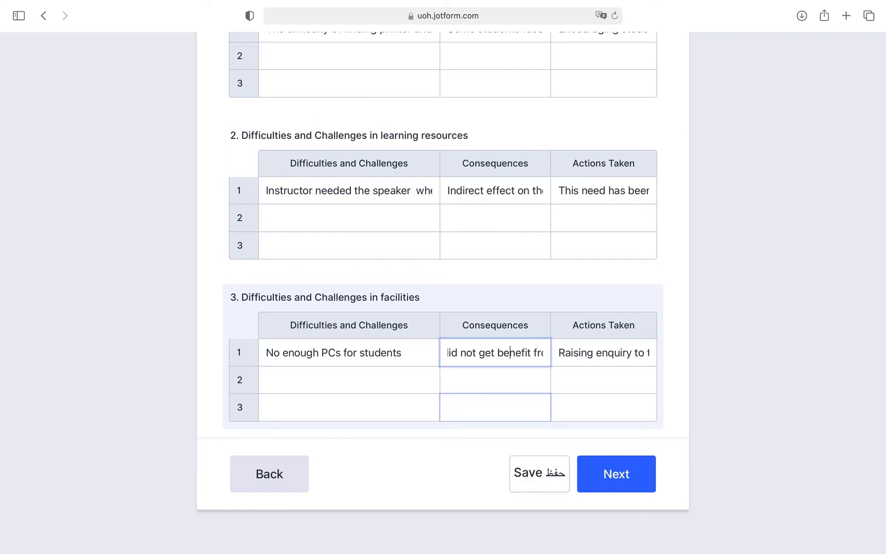
pyautogui.press('Right')
pyautogui.press('Right')
pyautogui.press('Right')
pyautogui.press('Right')
pyautogui.press('Right')
pyautogui.press('Right')
pyautogui.press('Right')
pyautogui.press('Right')
pyautogui.press('Right')
pyautogui.press('Right')
pyautogui.press('Right')
pyautogui.press('Right')
pyautogui.press('Right')
pyautogui.press('Right')
pyautogui.press('Right')
pyautogui.press('Right')
pyautogui.press('Right')
pyautogui.press('Right')
pyautogui.press('Right')
pyautogui.press('Right')
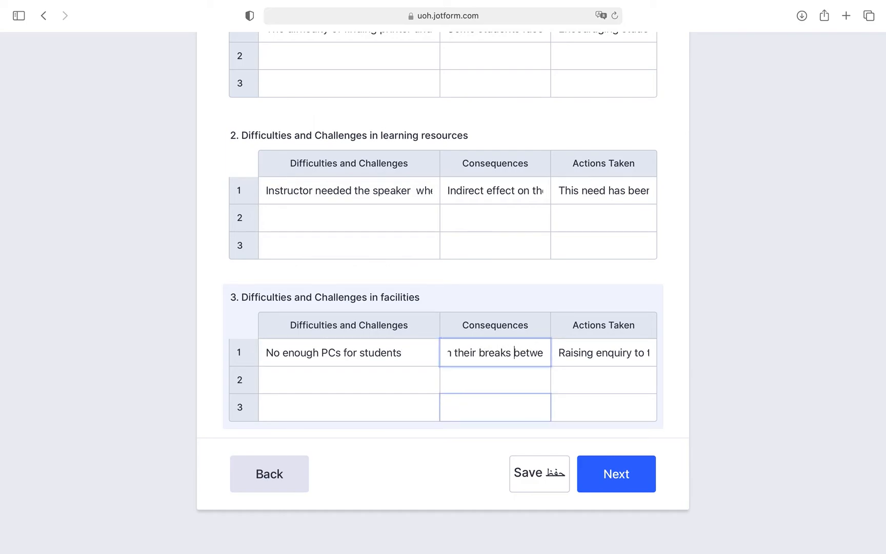
pyautogui.press('Right')
pyautogui.press('Right')
pyautogui.press('Right')
pyautogui.press('Right')
pyautogui.press('Right')
pyautogui.press('Right')
pyautogui.press('Right')
pyautogui.press('Right')
pyautogui.press('Right')
pyautogui.press('Right')
pyautogui.press('Right')
pyautogui.press('Right')
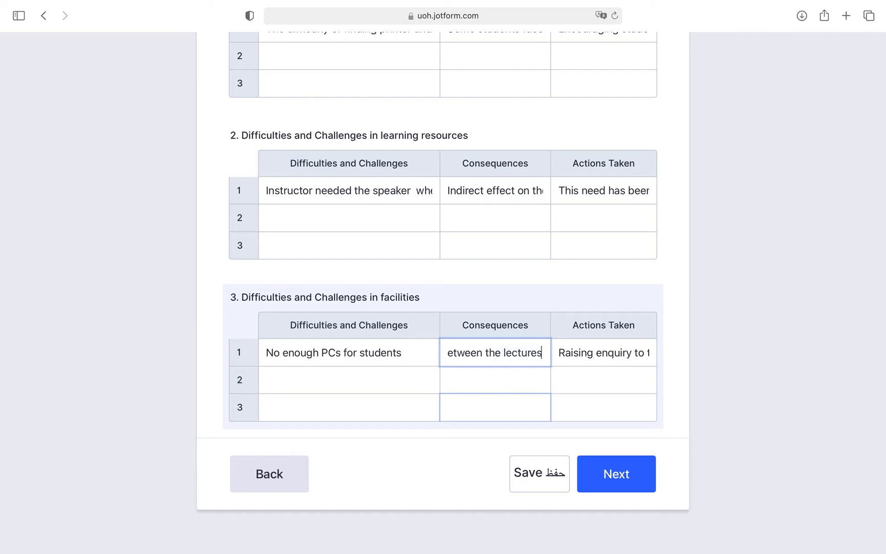
# - Read through the first Actions Taken entry under facilities
pyautogui.click(635, 353)
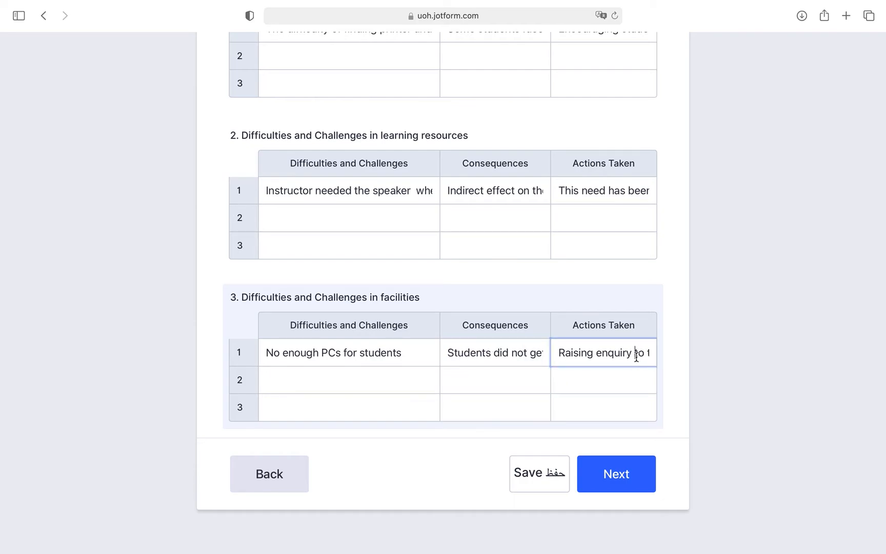
pyautogui.press('Right')
pyautogui.press('Right')
pyautogui.press('Right')
pyautogui.press('Right')
pyautogui.press('Right')
pyautogui.press('Right')
pyautogui.press('Right')
pyautogui.press('Right')
pyautogui.press('Right')
pyautogui.press('Right')
pyautogui.press('Right')
pyautogui.press('Right')
pyautogui.press('Right')
pyautogui.press('Right')
pyautogui.press('Right')
pyautogui.press('Right')
pyautogui.press('Right')
pyautogui.press('Right')
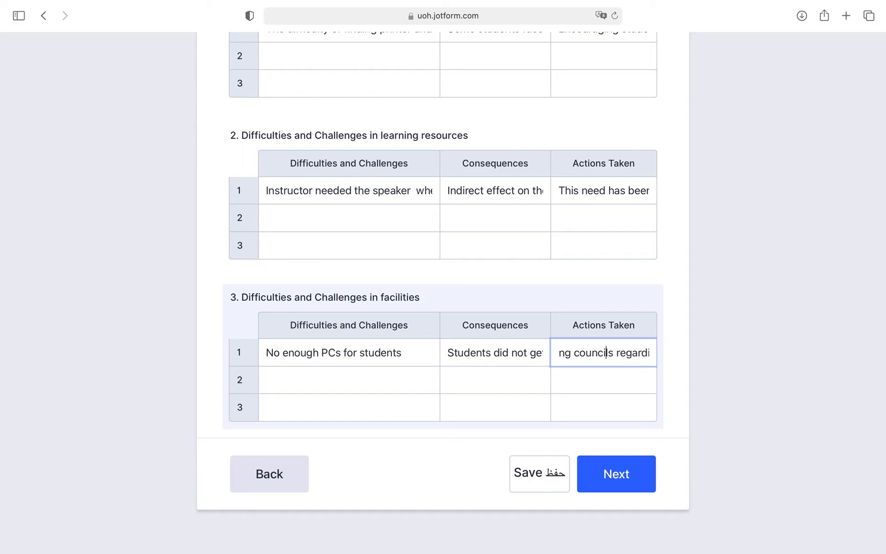
pyautogui.click(397, 465)
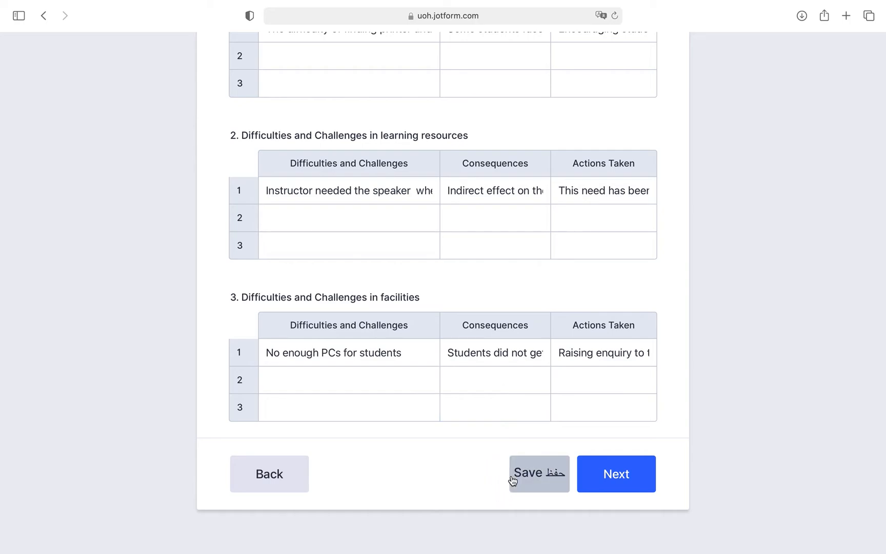
# - Save the report form as a draft and continue to the start of the Course Improvement Plan page
pyautogui.click(548, 480)
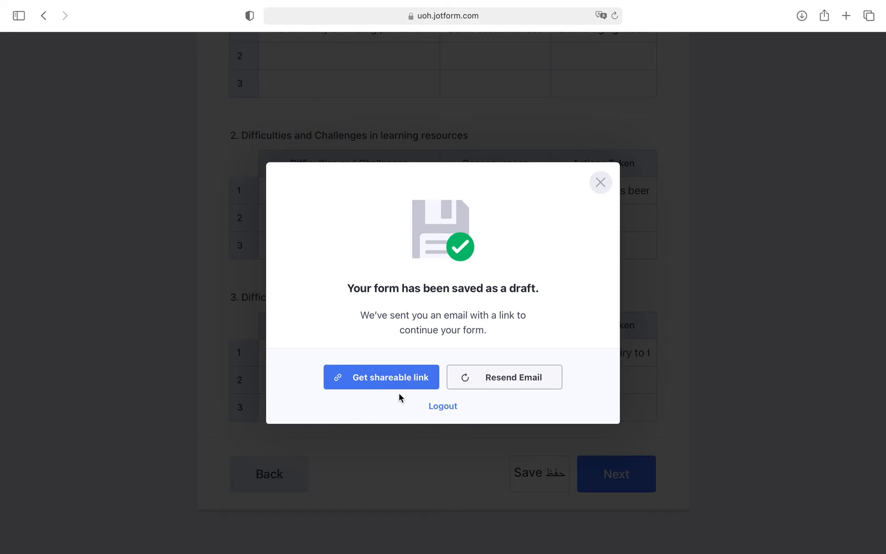
pyautogui.click(600, 183)
pyautogui.scroll(15, 174, 242)
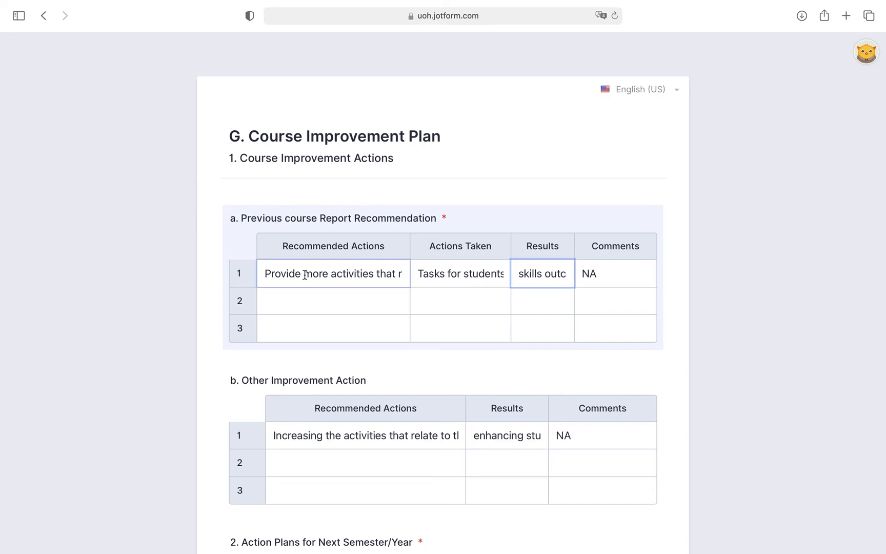
# - Read the first Recommended Actions entry under Previous course Report Recommendation through to its end
pyautogui.click(386, 275)
pyautogui.press('Right')
pyautogui.press('Right')
pyautogui.press('Right')
pyautogui.press('Right')
pyautogui.press('Right')
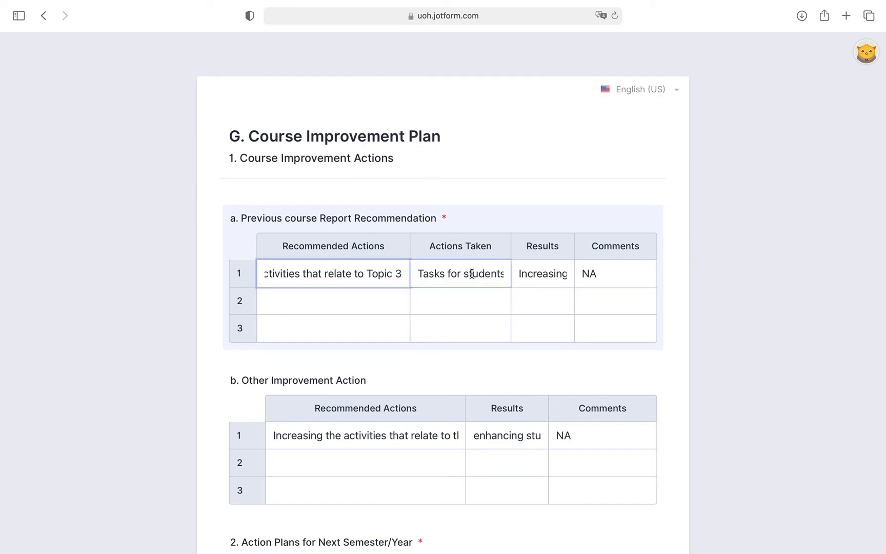
# - Read the first Actions Taken entry under Previous course Report Recommendation through to its end
pyautogui.click(493, 277)
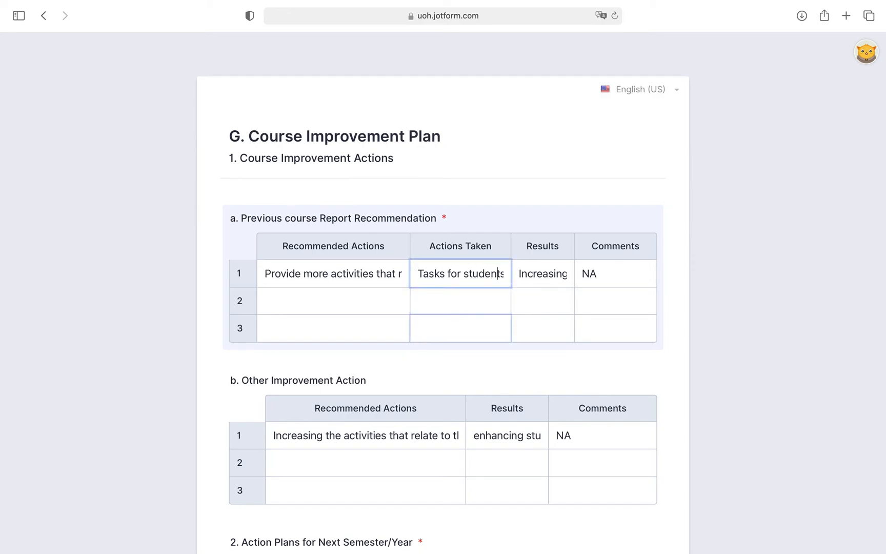
pyautogui.press('Right')
pyautogui.press('Right')
pyautogui.press('Right')
pyautogui.press('Right')
pyautogui.press('Right')
pyautogui.press('Right')
pyautogui.press('Right')
pyautogui.press('Right')
pyautogui.press('Right')
pyautogui.press('Right')
pyautogui.press('Right')
pyautogui.press('Right')
pyautogui.press('Right')
pyautogui.press('Right')
pyautogui.press('Right')
pyautogui.press('Right')
pyautogui.press('Right')
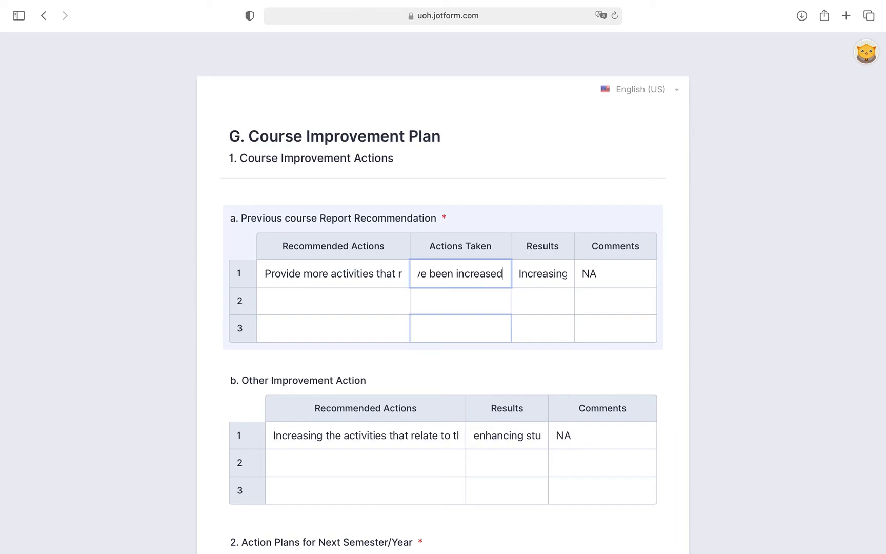
# - Read the first Results entry under Previous course Report Recommendation through to its end, followed by its Comments entry
pyautogui.click(554, 273)
pyautogui.press('Right')
pyautogui.press('Right')
pyautogui.press('Right')
pyautogui.press('Right')
pyautogui.press('Right')
pyautogui.press('Right')
pyautogui.press('Right')
pyautogui.press('Right')
pyautogui.press('Right')
pyautogui.press('Right')
pyautogui.press('Right')
pyautogui.press('Right')
pyautogui.press('Right')
pyautogui.press('Right')
pyautogui.press('Right')
pyautogui.press('Right')
pyautogui.press('Right')
pyautogui.press('Right')
pyautogui.press('Right')
pyautogui.press('Right')
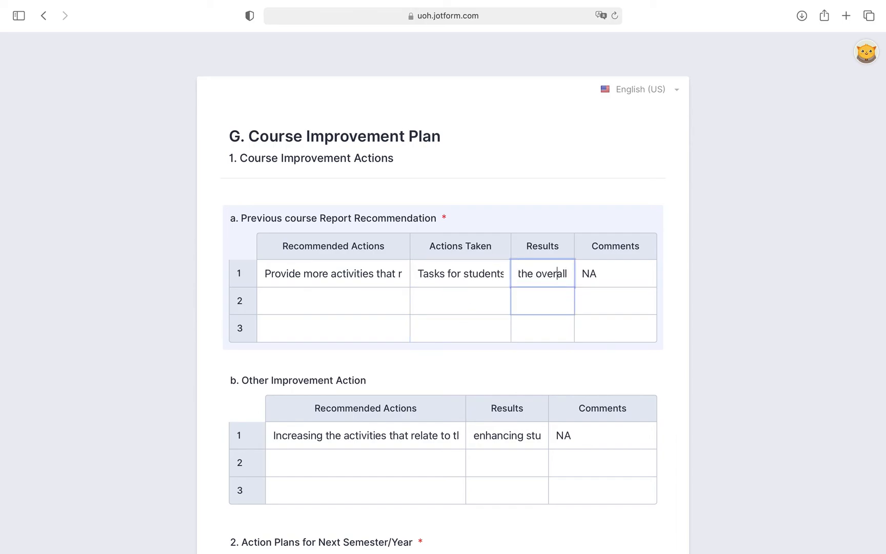
pyautogui.press('Right')
pyautogui.press('Right')
pyautogui.press('Right')
pyautogui.press('Right')
pyautogui.press('Right')
pyautogui.press('Right')
pyautogui.press('Right')
pyautogui.press('Right')
pyautogui.press('Right')
pyautogui.press('Right')
pyautogui.press('Right')
pyautogui.press('Right')
pyautogui.press('Right')
pyautogui.press('Right')
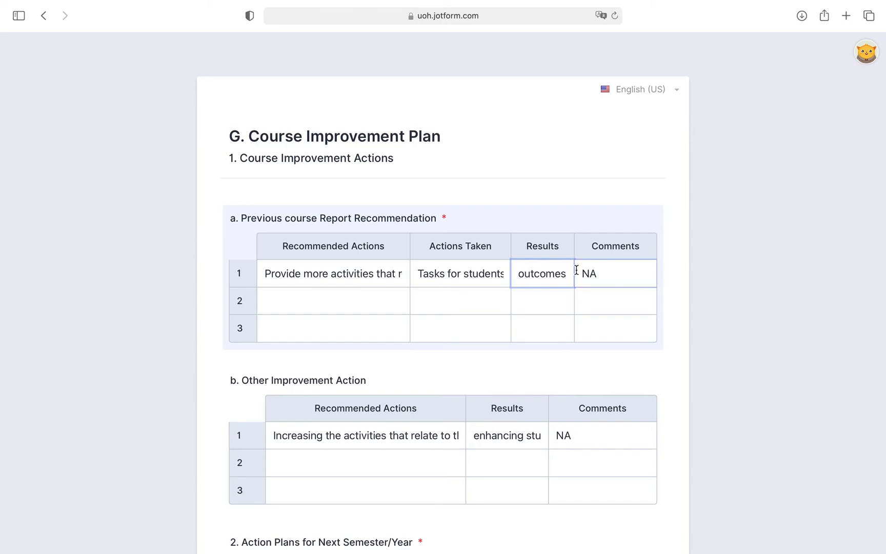
pyautogui.click(614, 277)
# - Read the first Recommended Actions entry under Other Improvement Action through to its end
pyautogui.scroll(-3, 484, 320)
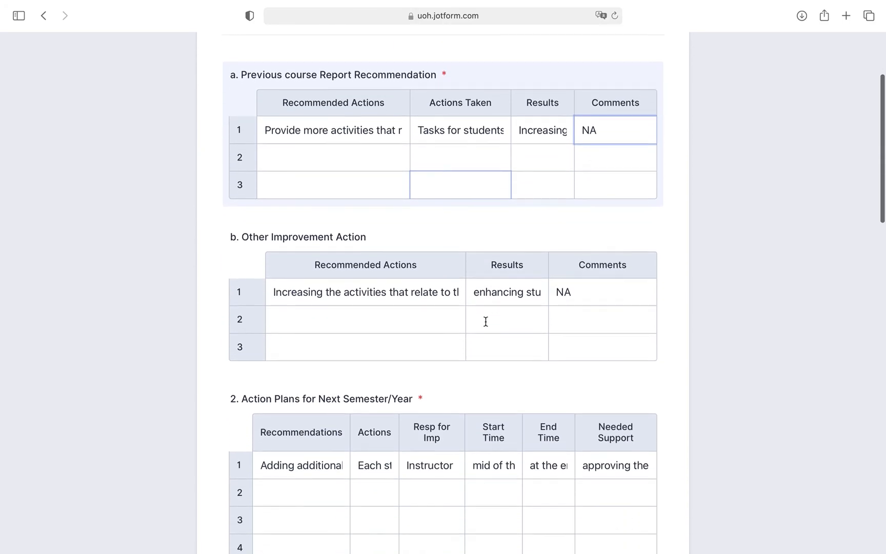
pyautogui.scroll(-1, 485, 322)
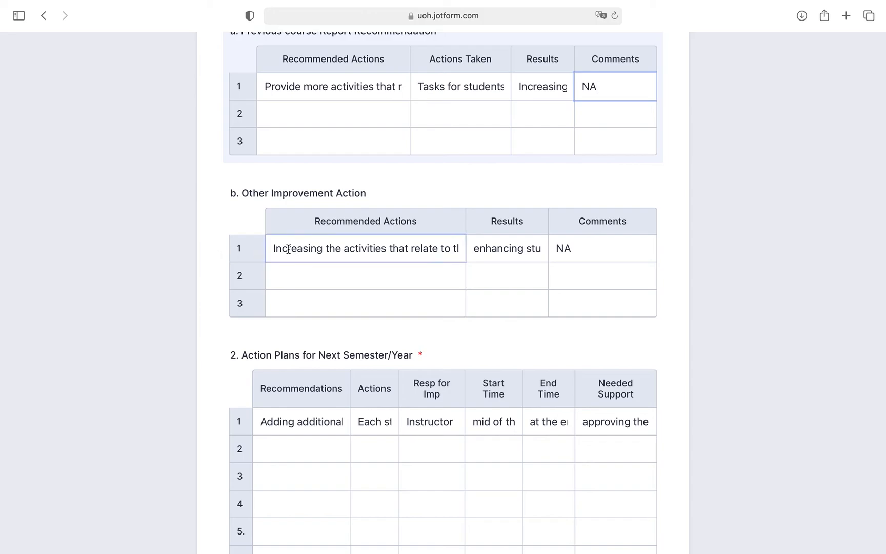
pyautogui.click(458, 252)
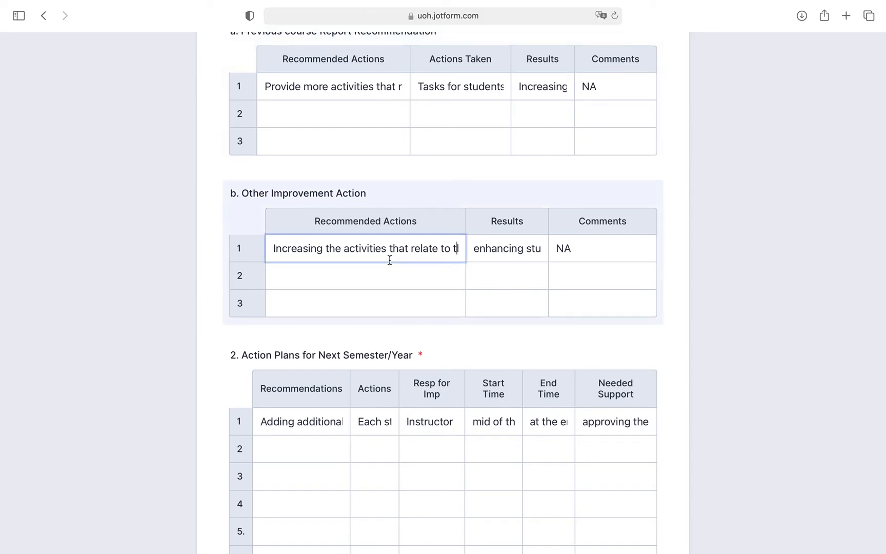
pyautogui.press('Right')
pyautogui.press('Right')
pyautogui.press('Right')
pyautogui.press('Right')
pyautogui.press('Right')
pyautogui.press('Right')
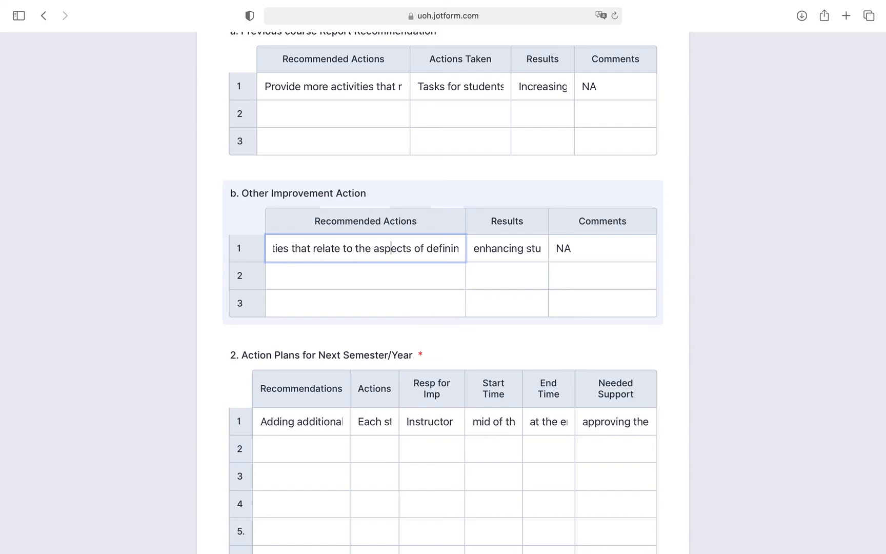
pyautogui.press('Right')
pyautogui.press('Right')
pyautogui.press('Right')
pyautogui.press('Right')
pyautogui.press('Right')
pyautogui.press('Right')
pyautogui.press('Right')
pyautogui.press('Right')
pyautogui.press('Right')
pyautogui.press('Right')
pyautogui.press('Right')
pyautogui.press('Right')
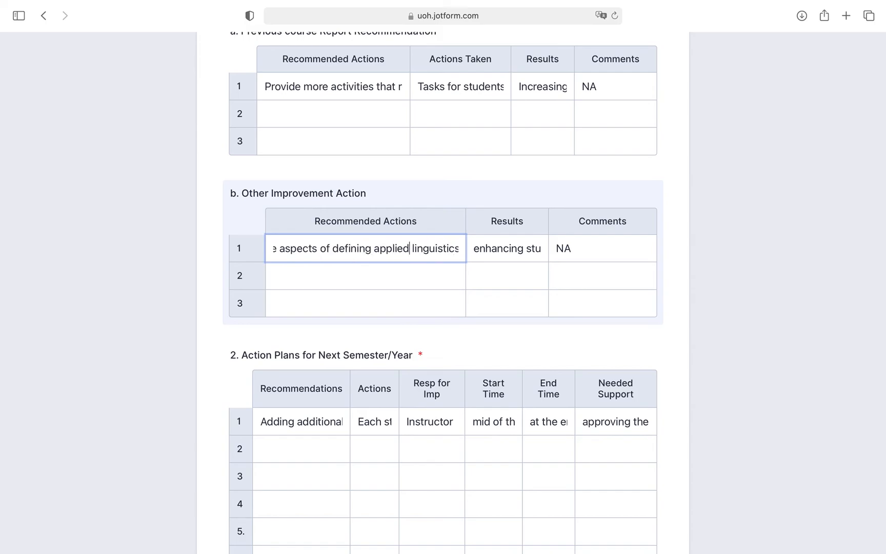
pyautogui.press('Right')
pyautogui.press('Right')
pyautogui.press('Right')
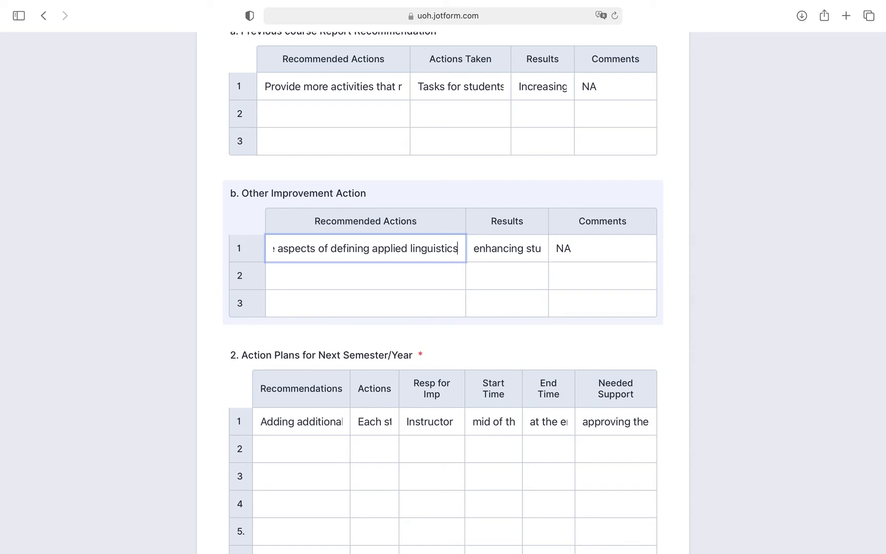
# - Read through the first Results entry under Other Improvement Action, followed by its Comments entry
pyautogui.click(512, 251)
pyautogui.press('Right')
pyautogui.press('Right')
pyautogui.press('Right')
pyautogui.press('Right')
pyautogui.press('Right')
pyautogui.press('Right')
pyautogui.press('Right')
pyautogui.press('Right')
pyautogui.press('Right')
pyautogui.press('Right')
pyautogui.press('Right')
pyautogui.press('Right')
pyautogui.press('Right')
pyautogui.press('Right')
pyautogui.press('Right')
pyautogui.press('Right')
pyautogui.press('Right')
pyautogui.press('Right')
pyautogui.press('Right')
pyautogui.press('Right')
pyautogui.press('Right')
pyautogui.press('Right')
pyautogui.press('Right')
pyautogui.press('Right')
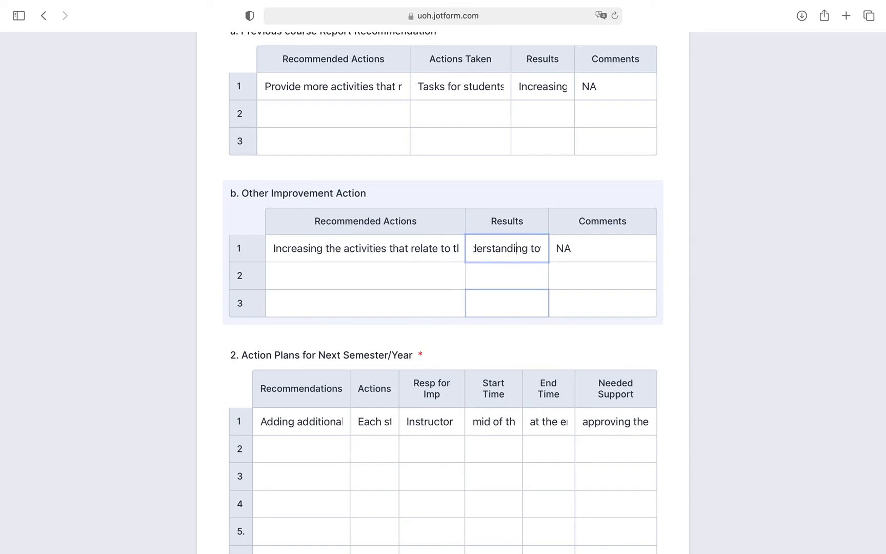
pyautogui.press('Right')
pyautogui.press('Right')
pyautogui.press('Right')
pyautogui.press('Right')
pyautogui.press('Right')
pyautogui.press('Right')
pyautogui.press('Right')
pyautogui.press('Right')
pyautogui.press('Right')
pyautogui.press('Right')
pyautogui.press('Right')
pyautogui.press('Right')
pyautogui.press('Right')
pyautogui.press('Right')
pyautogui.press('Right')
pyautogui.press('Right')
pyautogui.press('Right')
pyautogui.press('Right')
pyautogui.press('Right')
pyautogui.press('Right')
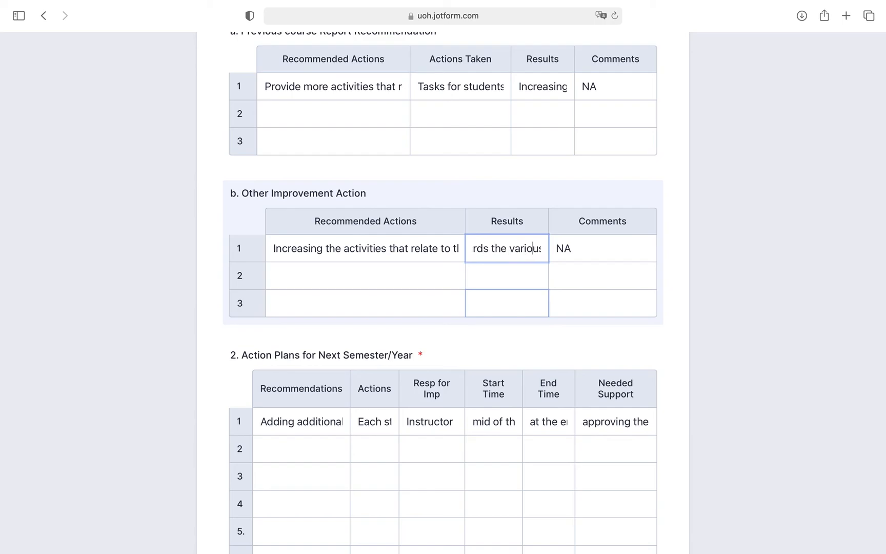
pyautogui.press('Right')
pyautogui.press('Right')
pyautogui.press('Right')
pyautogui.press('Right')
pyautogui.press('Right')
pyautogui.press('Right')
pyautogui.press('Right')
pyautogui.press('Right')
pyautogui.press('Right')
pyautogui.press('Right')
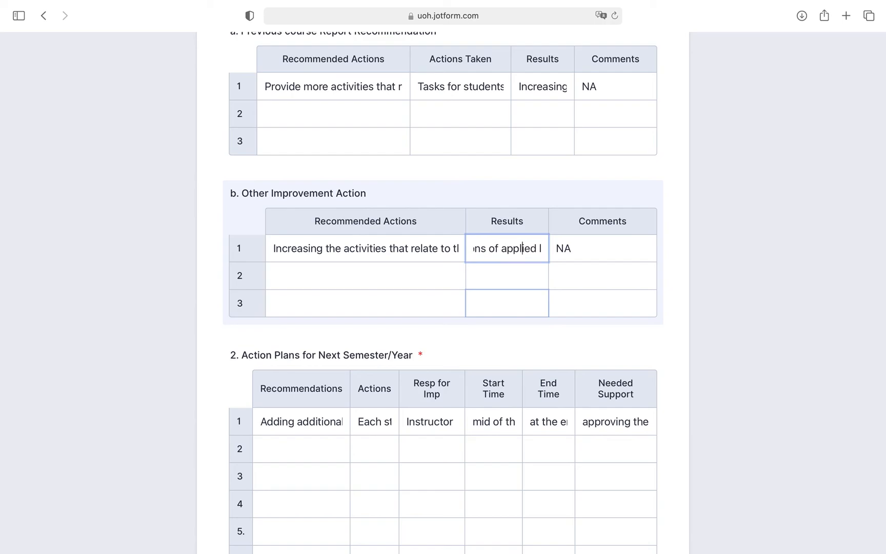
pyautogui.click(585, 253)
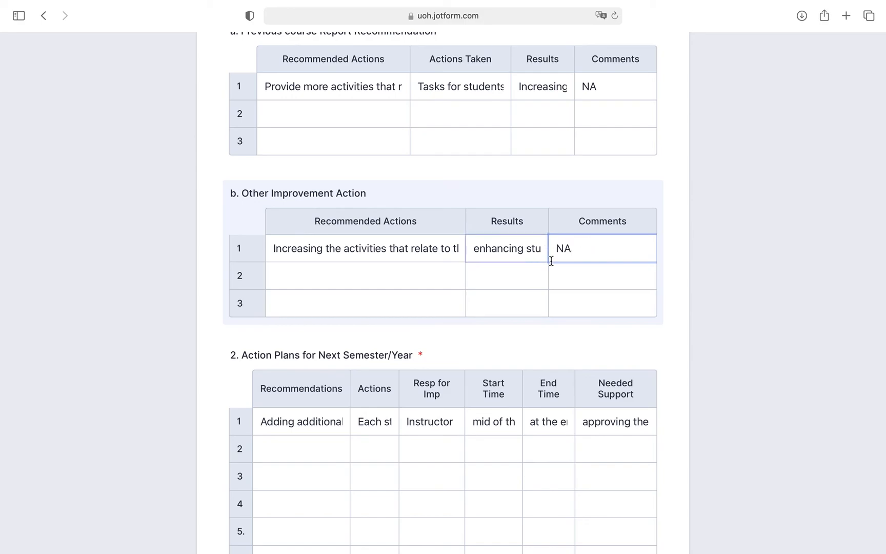
# - Read the first Recommendations entry under Action Plans for Next Semester/Year through to its end
pyautogui.scroll(-5, 553, 318)
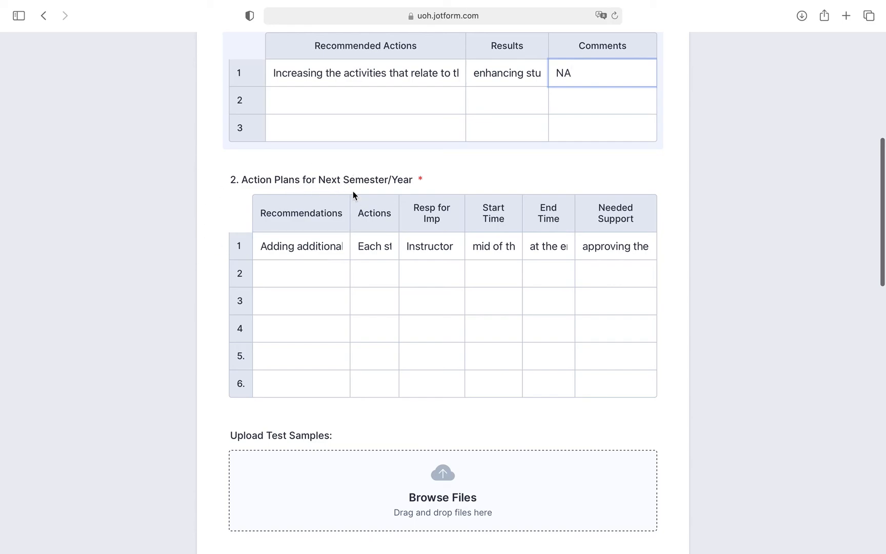
pyautogui.click(268, 239)
pyautogui.click(296, 248)
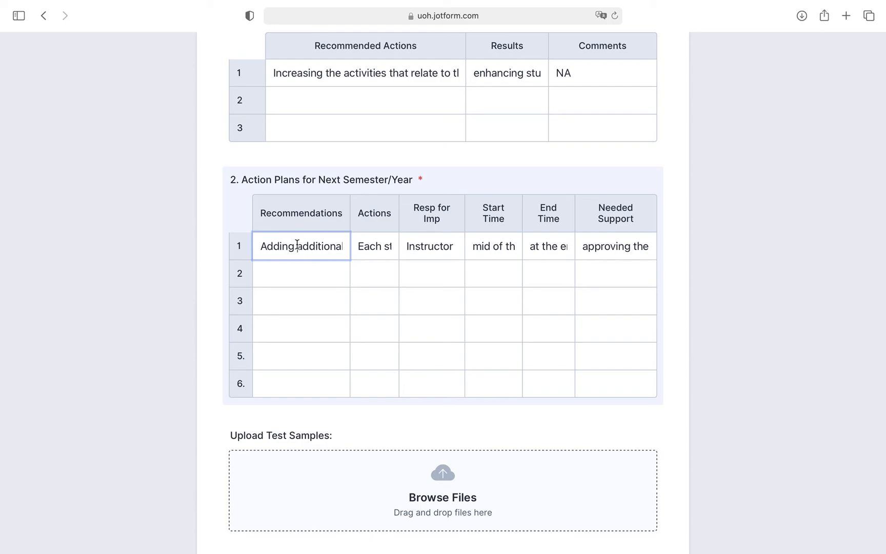
pyautogui.click(336, 248)
pyautogui.press('Right')
pyautogui.press('Right')
pyautogui.press('Right')
pyautogui.press('Right')
pyautogui.press('Right')
pyautogui.press('Right')
pyautogui.press('Right')
pyautogui.press('Right')
pyautogui.press('Right')
pyautogui.press('Right')
pyautogui.press('Right')
pyautogui.press('Right')
pyautogui.press('Right')
pyautogui.press('Right')
pyautogui.press('Right')
pyautogui.press('Right')
pyautogui.press('Right')
pyautogui.press('Right')
pyautogui.press('Right')
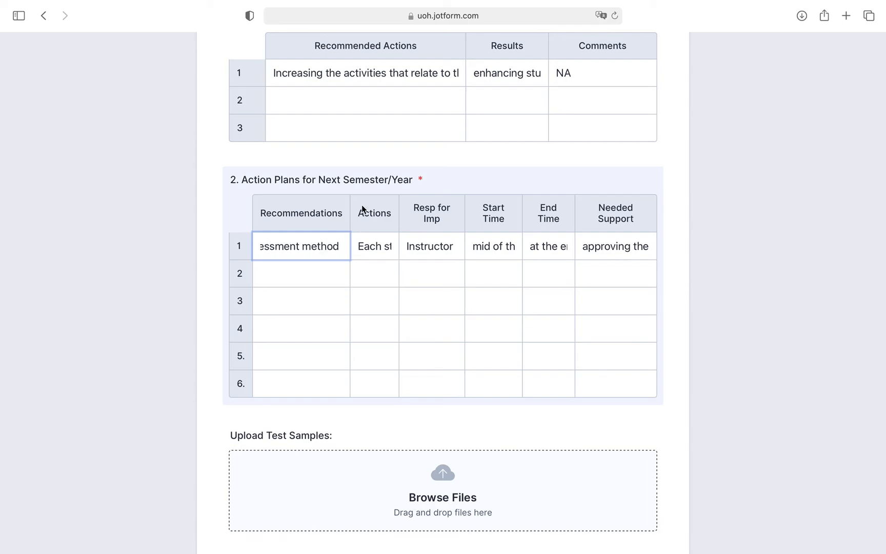
# - Read the first Actions entry under Action Plans for Next Semester/Year through to its end
pyautogui.click(378, 246)
pyautogui.press('Right')
pyautogui.press('Right')
pyautogui.press('Right')
pyautogui.press('Right')
pyautogui.press('Right')
pyautogui.press('Right')
pyautogui.press('Right')
pyautogui.press('Right')
pyautogui.press('Right')
pyautogui.press('Right')
pyautogui.press('Right')
pyautogui.press('Right')
pyautogui.press('Right')
pyautogui.press('Right')
pyautogui.press('Right')
pyautogui.press('Right')
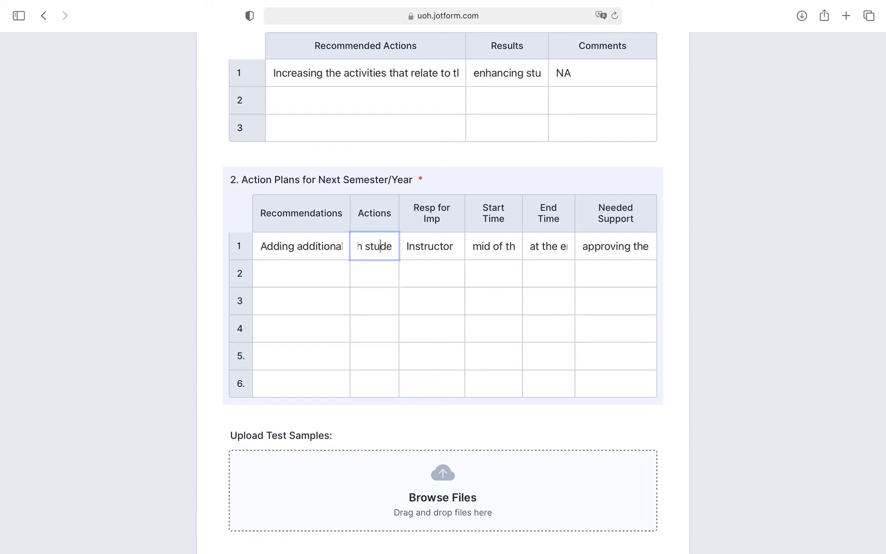
pyautogui.press('Right')
pyautogui.press('Right')
pyautogui.press('Right')
pyautogui.press('Right')
pyautogui.press('Right')
pyautogui.press('Right')
pyautogui.press('Right')
pyautogui.press('Right')
pyautogui.press('Right')
pyautogui.press('Right')
pyautogui.press('Right')
pyautogui.press('Right')
pyautogui.press('Right')
pyautogui.press('Right')
pyautogui.press('Right')
pyautogui.press('Right')
pyautogui.press('Right')
pyautogui.press('Right')
pyautogui.press('Right')
pyautogui.press('Right')
pyautogui.press('Right')
pyautogui.press('Right')
pyautogui.press('Right')
pyautogui.press('Right')
pyautogui.press('Right')
pyautogui.press('Right')
pyautogui.press('Right')
pyautogui.press('Right')
pyautogui.press('Right')
pyautogui.press('Right')
pyautogui.press('Right')
pyautogui.press('Right')
pyautogui.press('Right')
pyautogui.press('Right')
pyautogui.press('Right')
pyautogui.press('Right')
pyautogui.press('Right')
pyautogui.press('Right')
pyautogui.press('Right')
pyautogui.press('Right')
pyautogui.press('Right')
pyautogui.press('Right')
pyautogui.press('Right')
pyautogui.press('Right')
pyautogui.press('Right')
pyautogui.press('Right')
pyautogui.press('Right')
pyautogui.press('Right')
pyautogui.press('Right')
pyautogui.press('Right')
pyautogui.press('Right')
pyautogui.press('Right')
pyautogui.press('Right')
pyautogui.press('Right')
pyautogui.press('Right')
pyautogui.press('Right')
pyautogui.press('Right')
pyautogui.press('Right')
pyautogui.press('Right')
pyautogui.press('Right')
pyautogui.press('Right')
pyautogui.press('Right')
pyautogui.press('Right')
pyautogui.press('Right')
pyautogui.press('Right')
pyautogui.press('Right')
pyautogui.press('Right')
pyautogui.press('Right')
pyautogui.press('Right')
pyautogui.press('Right')
pyautogui.press('Right')
pyautogui.press('Right')
pyautogui.press('Right')
pyautogui.press('Right')
pyautogui.press('Right')
pyautogui.press('Right')
pyautogui.press('Right')
pyautogui.press('Right')
pyautogui.press('Right')
pyautogui.press('Right')
pyautogui.press('Right')
pyautogui.press('Right')
pyautogui.press('Right')
pyautogui.press('Right')
# - Check the first row's Resp for Imp, Start Time and End Time entries in the Action Plans table
pyautogui.click(439, 251)
pyautogui.press('Right')
pyautogui.press('Right')
pyautogui.press('Right')
pyautogui.press('Right')
pyautogui.click(502, 245)
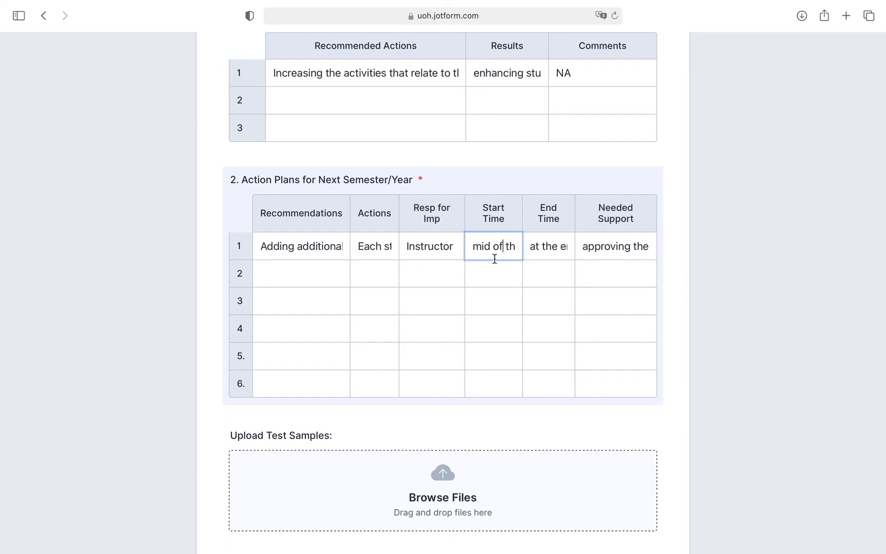
pyautogui.click(552, 248)
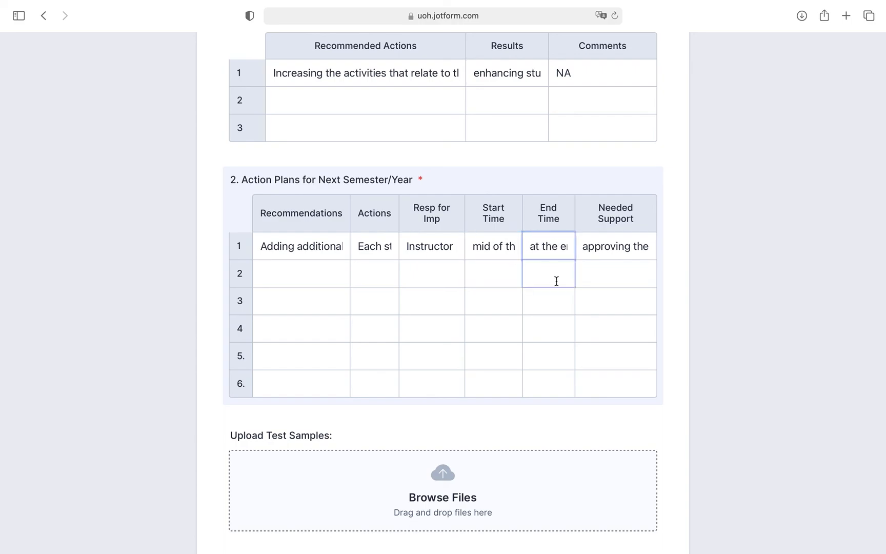
# - Read the first Needed Support entry under Action Plans for Next Semester/Year through to its end
pyautogui.click(633, 247)
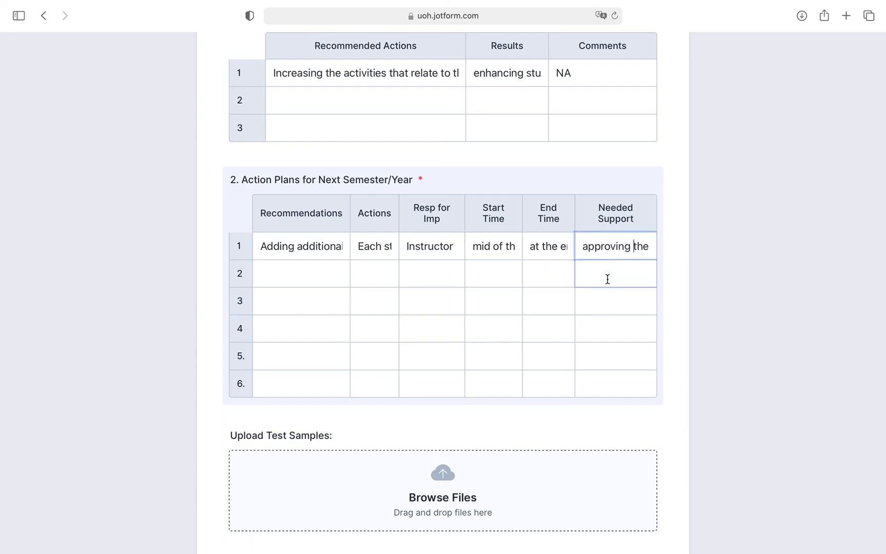
pyautogui.press('Right')
pyautogui.press('Right')
pyautogui.press('Right')
pyautogui.press('Right')
pyautogui.press('Right')
pyautogui.press('Right')
pyautogui.press('Right')
pyautogui.press('Right')
pyautogui.press('Right')
pyautogui.press('Right')
pyautogui.press('Right')
pyautogui.click(596, 248)
pyautogui.press('Up')
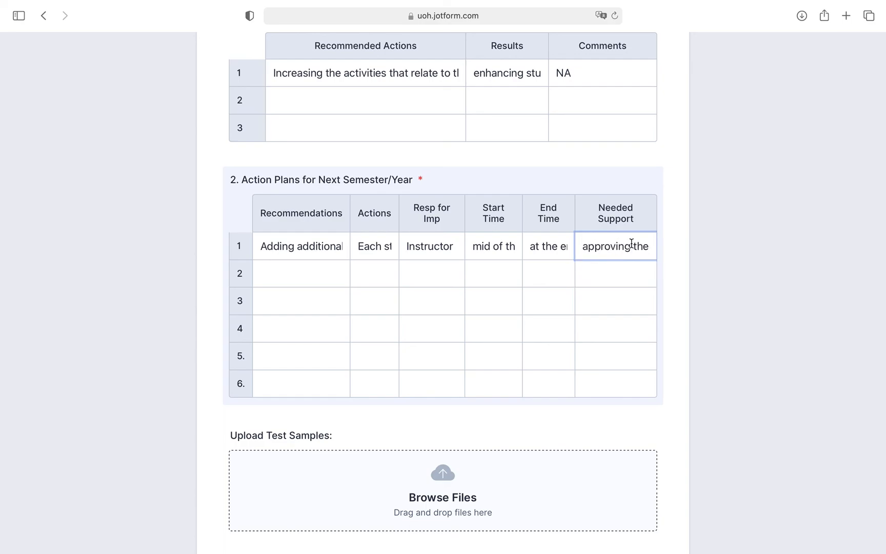
pyautogui.press('Right')
pyautogui.press('Right')
pyautogui.press('Right')
pyautogui.press('Right')
pyautogui.press('Right')
pyautogui.press('Right')
pyautogui.press('Right')
pyautogui.press('Right')
pyautogui.press('Right')
pyautogui.press('Right')
pyautogui.press('Right')
pyautogui.press('Right')
pyautogui.press('Right')
pyautogui.press('Right')
pyautogui.press('Right')
pyautogui.press('Right')
pyautogui.press('Right')
pyautogui.press('Right')
pyautogui.press('Right')
pyautogui.press('Right')
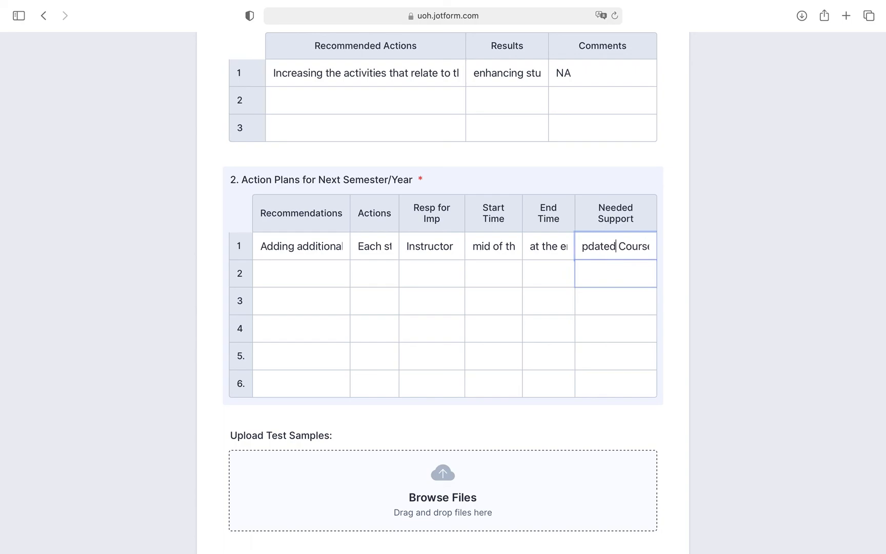
pyautogui.press('Right')
pyautogui.press('Right')
pyautogui.press('Right')
pyautogui.press('Right')
pyautogui.press('Right')
pyautogui.press('Right')
pyautogui.press('Right')
pyautogui.press('Right')
pyautogui.press('Right')
pyautogui.press('Right')
pyautogui.press('Right')
pyautogui.press('Right')
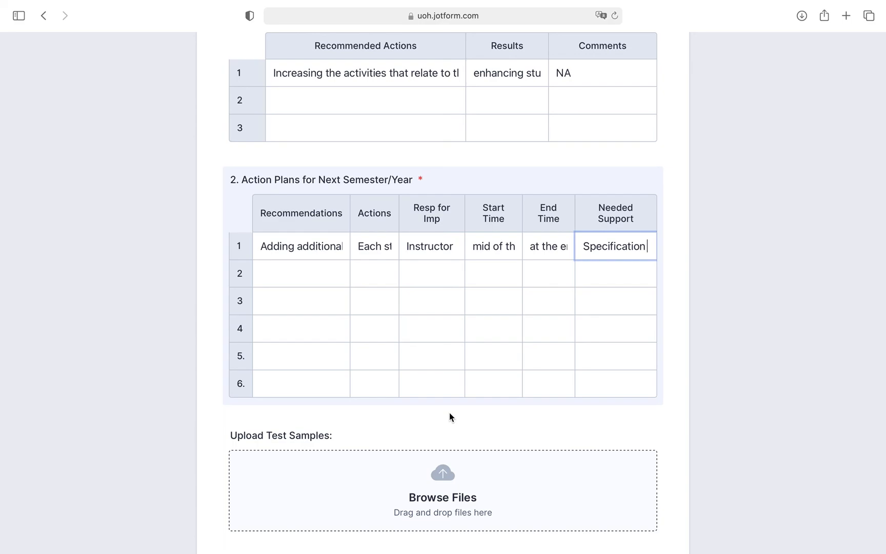
# - Set the College and Program Name fields to كلية الآداب والفنون and اللغة الإنجليزية
pyautogui.scroll(-5, 449, 413)
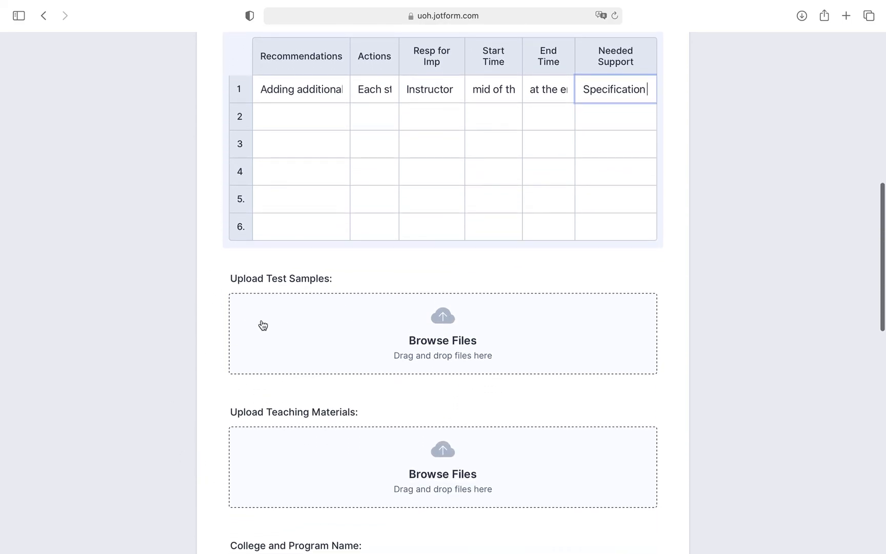
pyautogui.scroll(-6, 260, 324)
pyautogui.scroll(1, 308, 292)
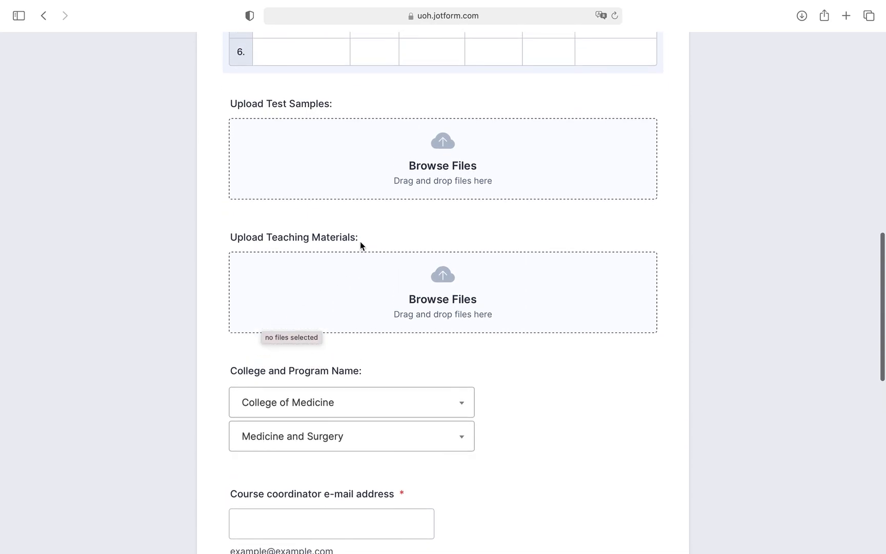
pyautogui.scroll(-2, 285, 304)
pyautogui.scroll(-2, 285, 304)
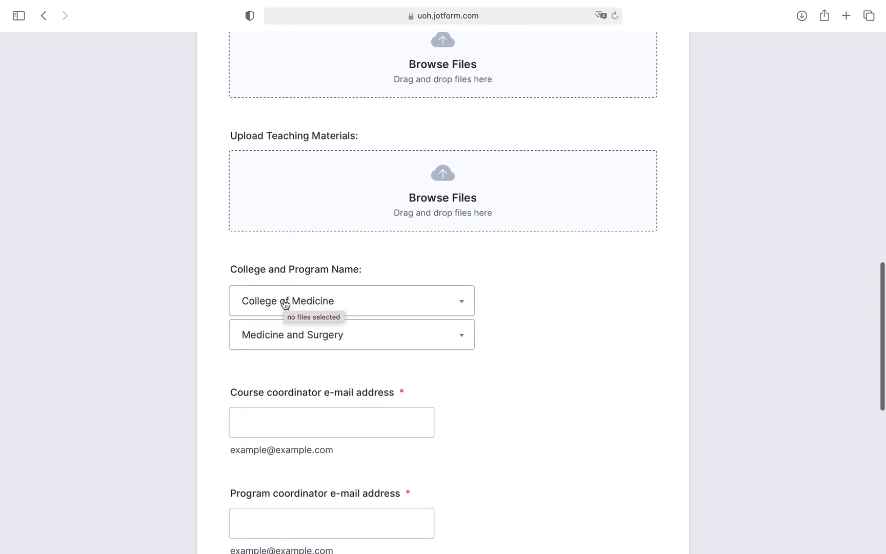
pyautogui.click(407, 304)
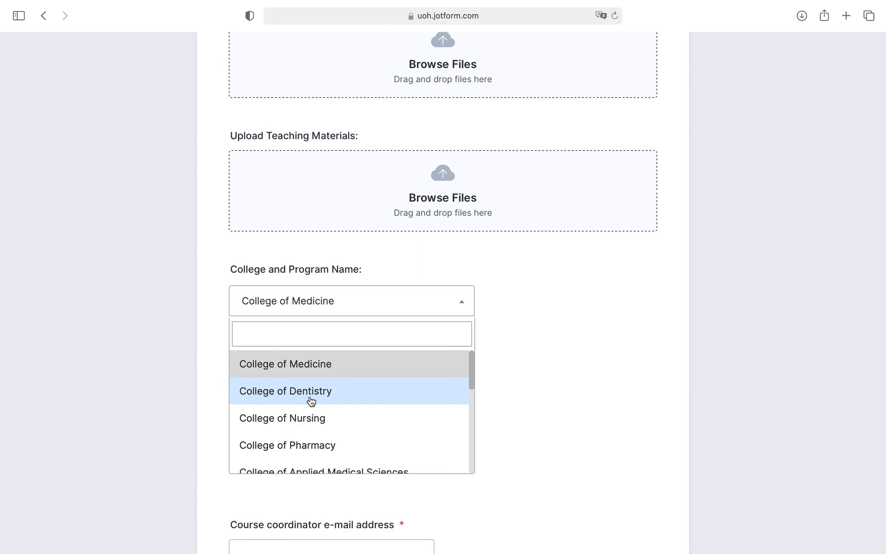
pyautogui.scroll(-10, 332, 411)
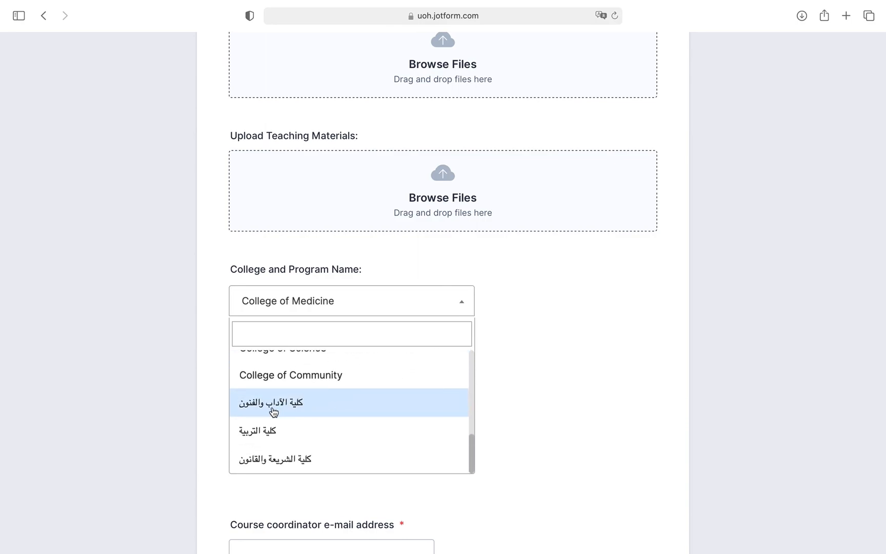
pyautogui.click(332, 411)
pyautogui.click(301, 350)
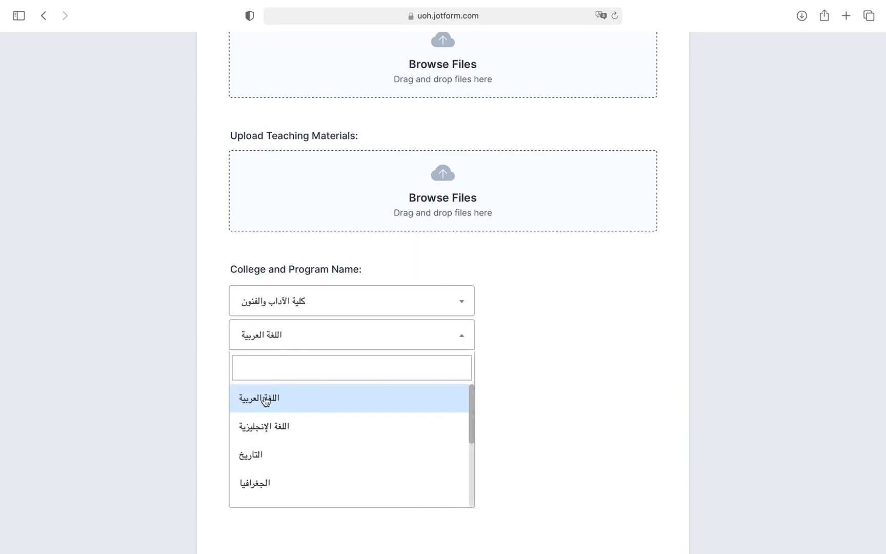
pyautogui.click(267, 429)
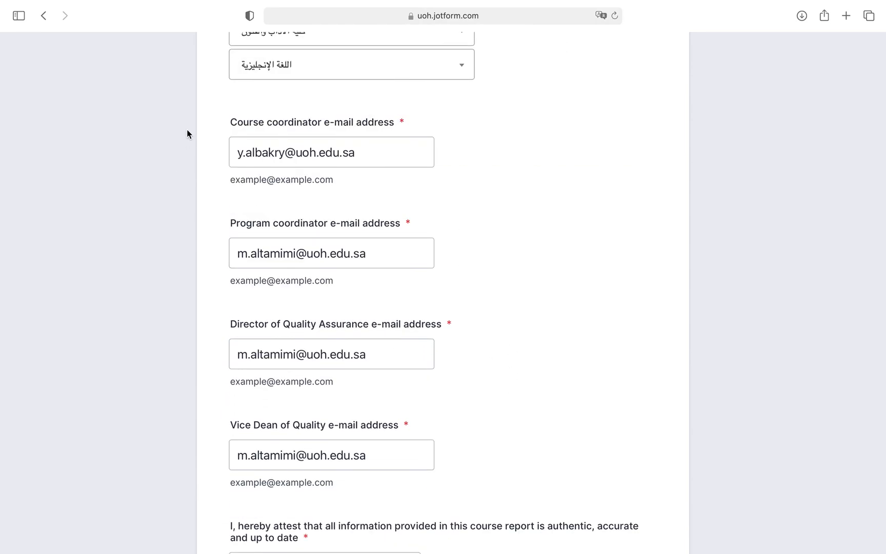
# - Check the Course coordinator, Program coordinator and Director of Quality Assurance e-mail address fields
pyautogui.click(239, 143)
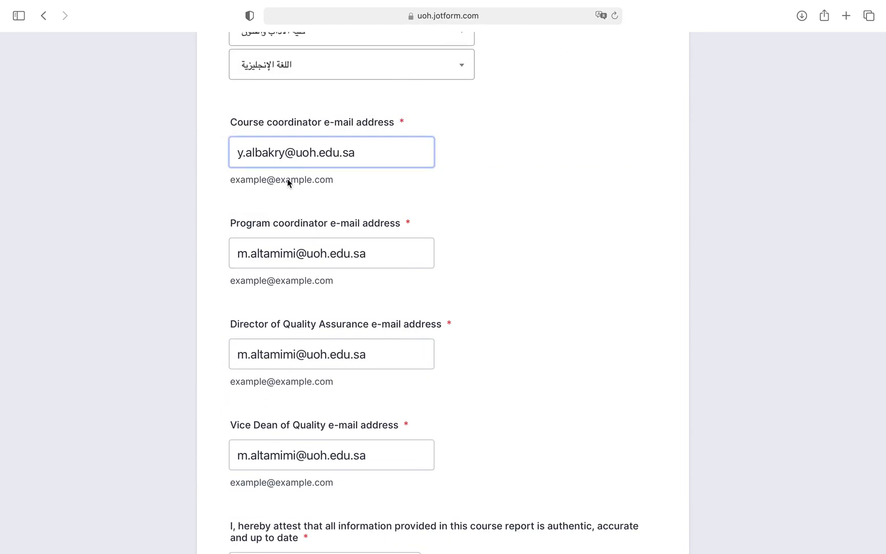
pyautogui.click(260, 182)
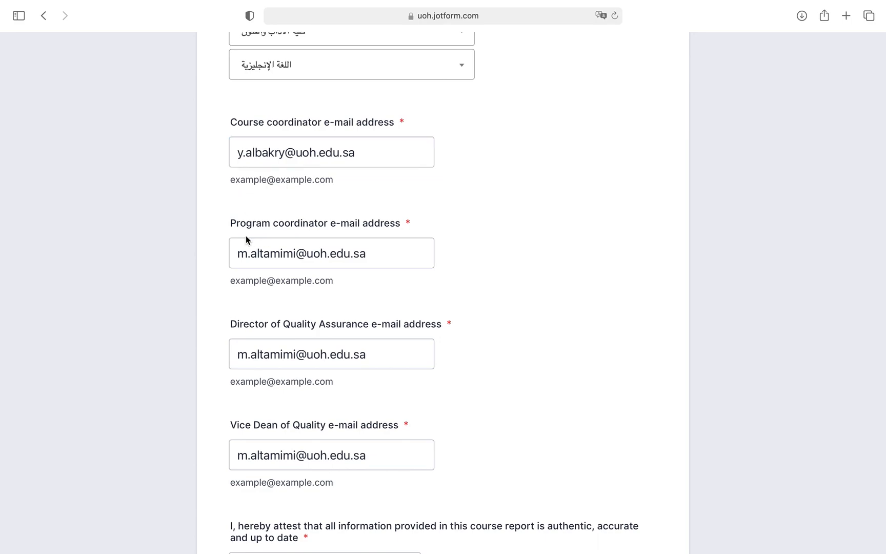
pyautogui.click(239, 242)
pyautogui.click(349, 324)
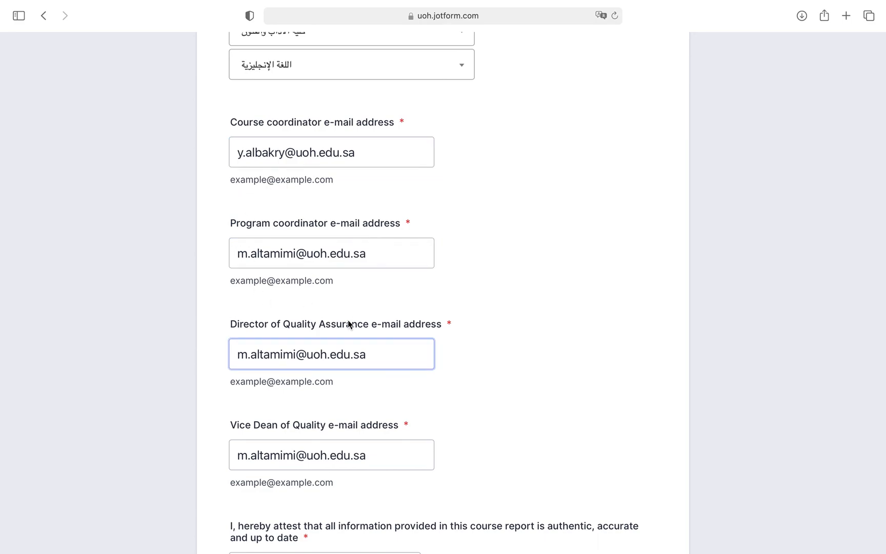
# - Review the Vice Dean of Quality e-mail address field and the attestation signature through to the end of the form
pyautogui.scroll(-3, 349, 324)
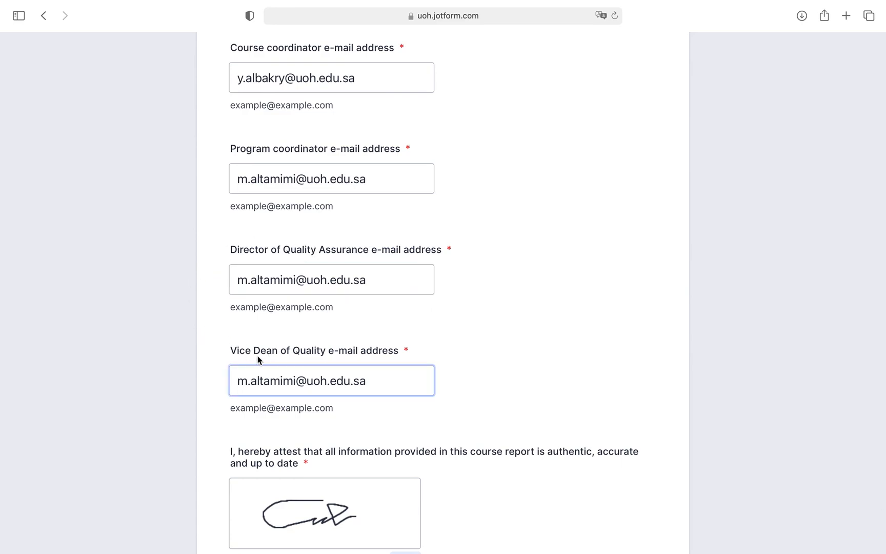
pyautogui.scroll(-1, 307, 329)
pyautogui.scroll(-2, 307, 332)
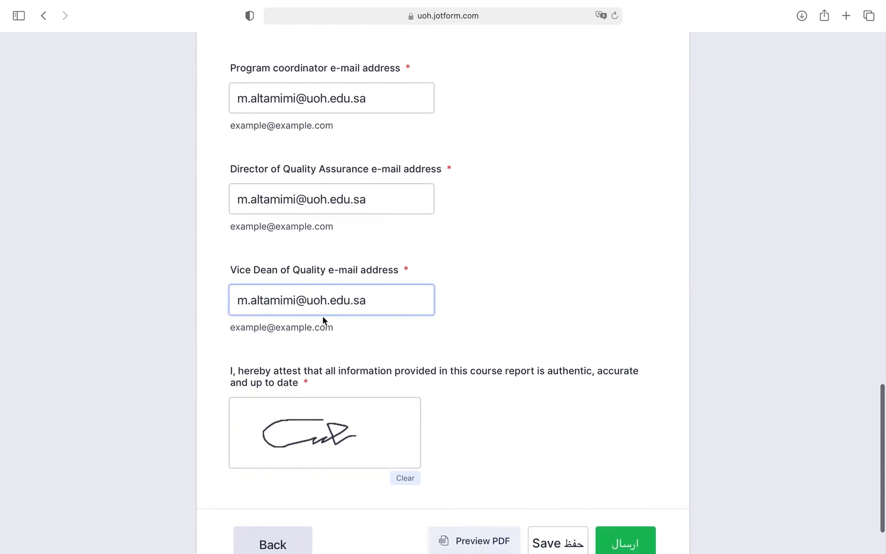
pyautogui.scroll(-3, 367, 291)
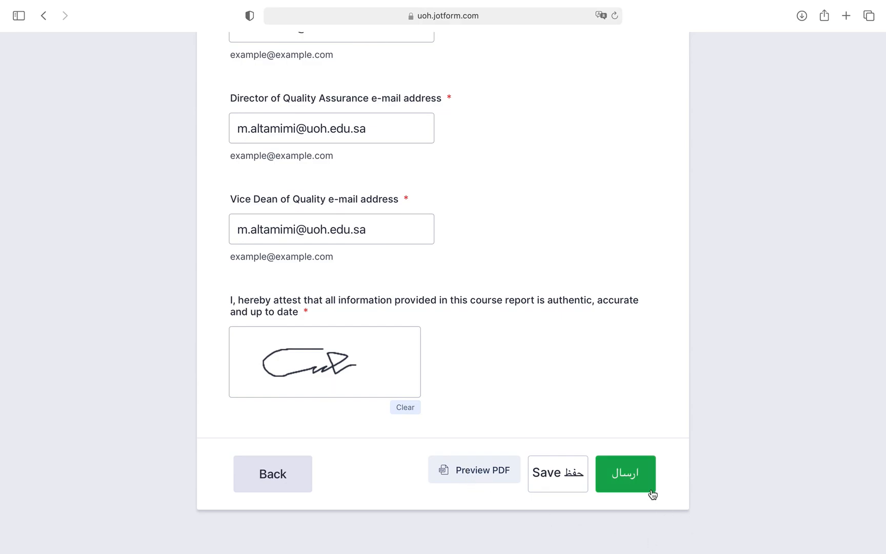
# - Return to the Program coordinator e-mail address field and select it for review
pyautogui.scroll(10, 584, 403)
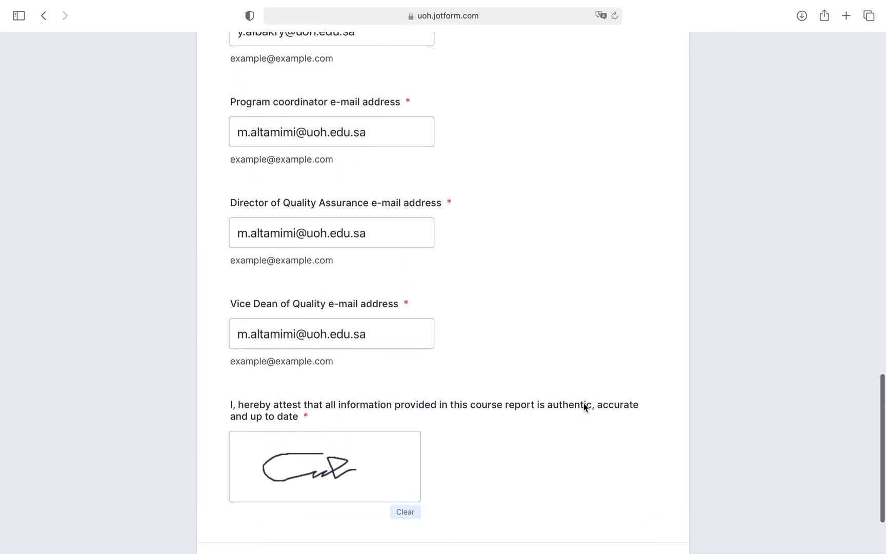
pyautogui.click(300, 346)
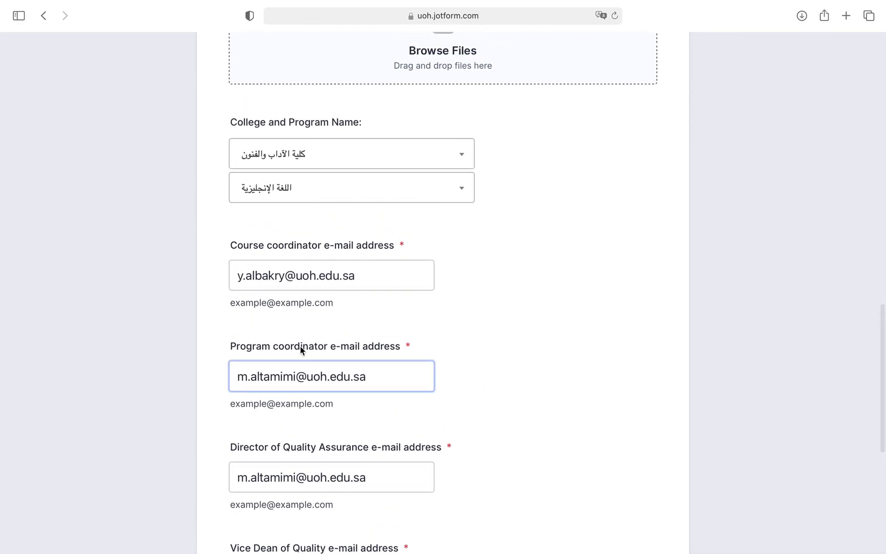